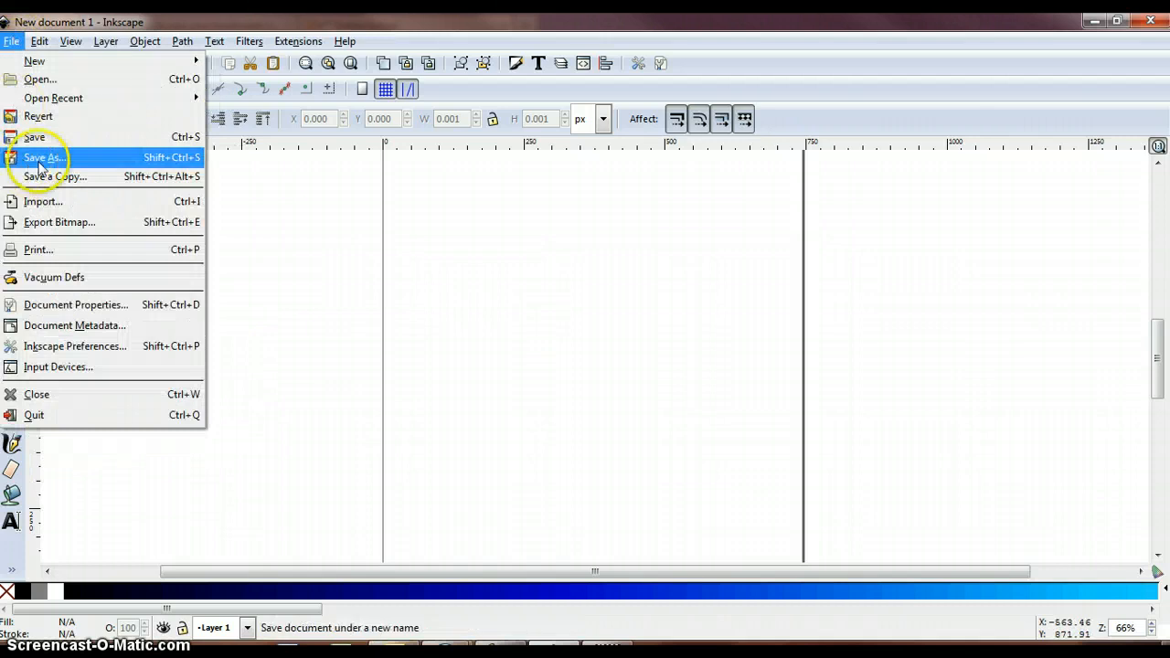
pyautogui.click(41, 157)
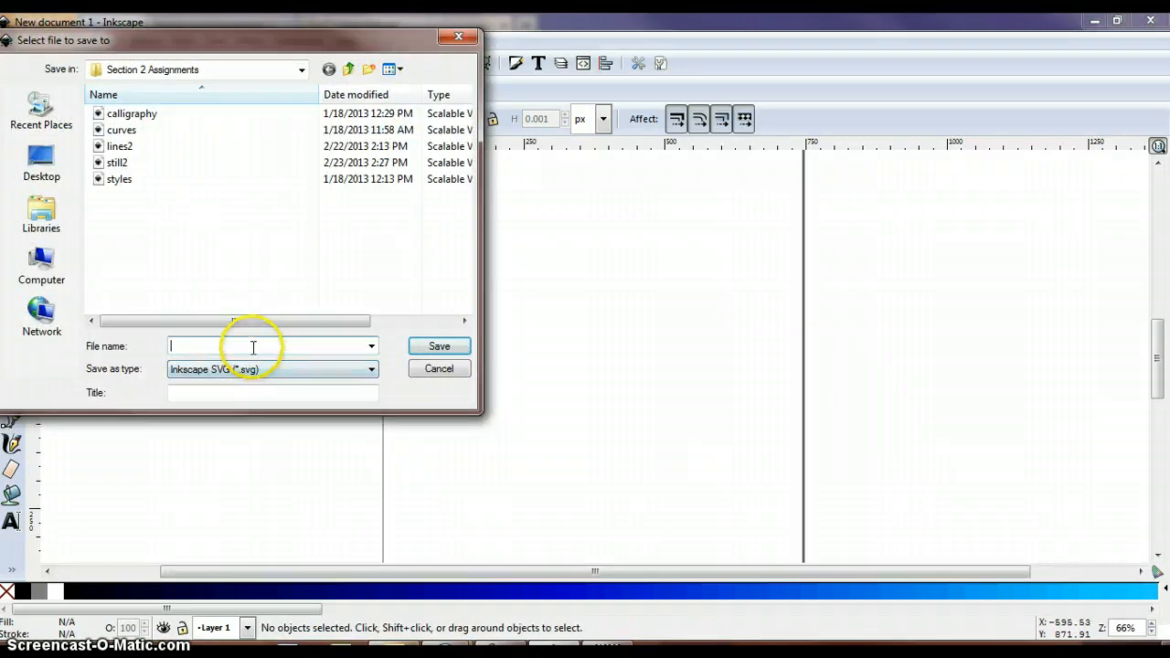
pyautogui.click(347, 68)
pyautogui.doubleClick(180, 194)
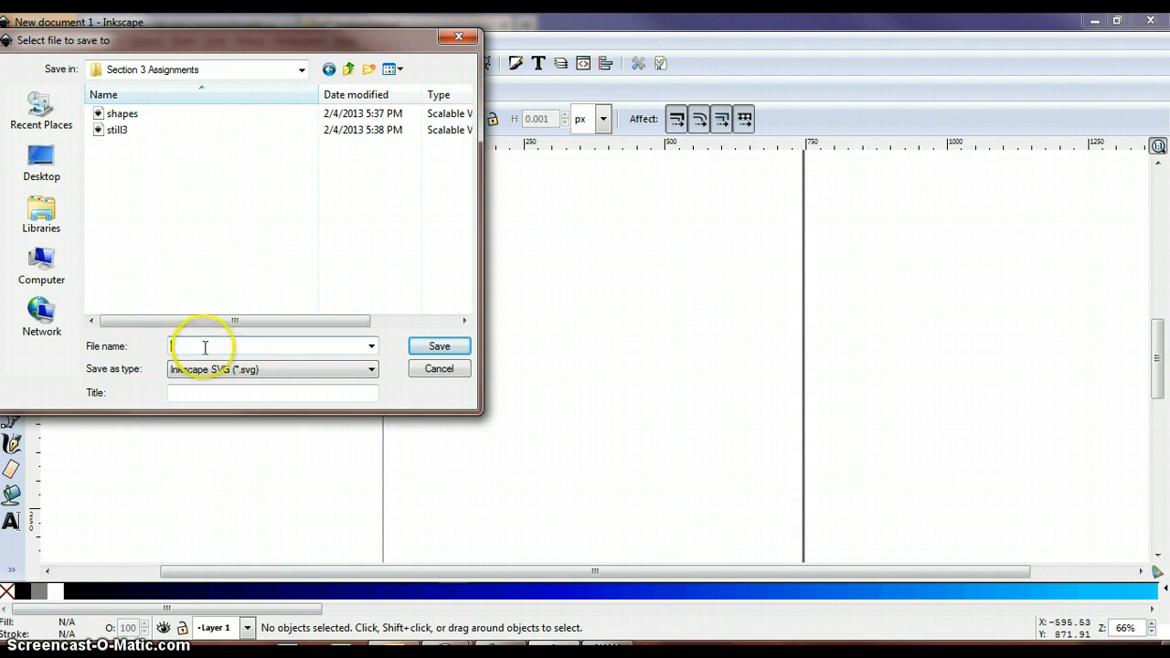
pyautogui.click(448, 377)
pyautogui.click(182, 318)
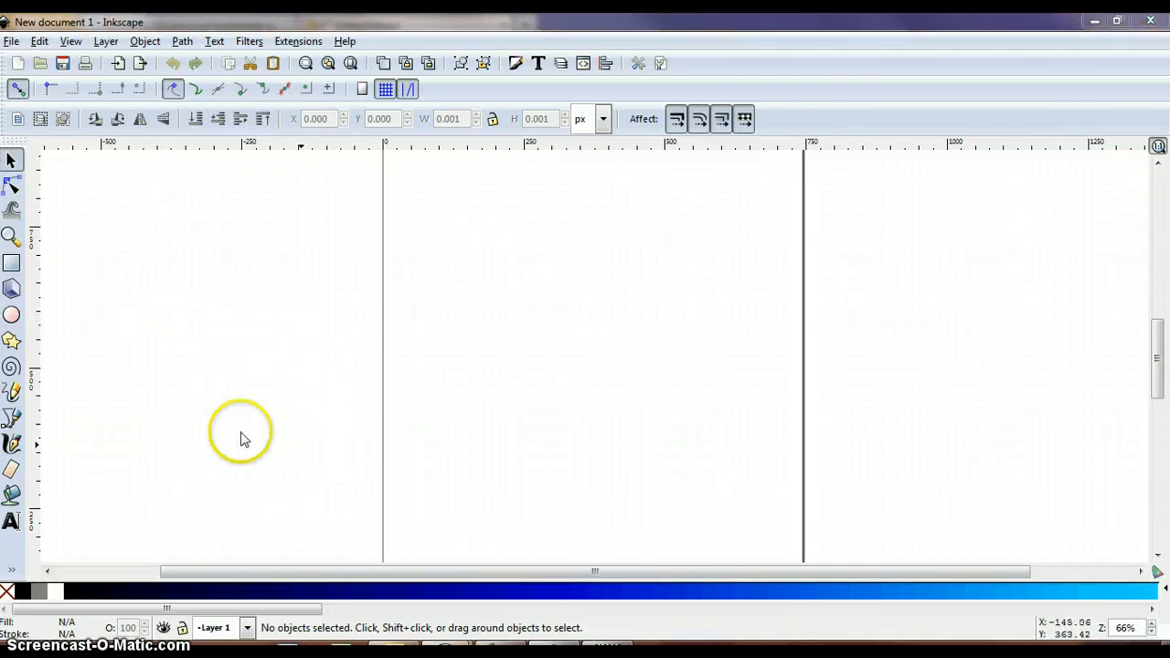
# Draw a black rectangle about 363 × 199 px on the upper page and a square about 179 px wide below it.
pyautogui.click(14, 267)
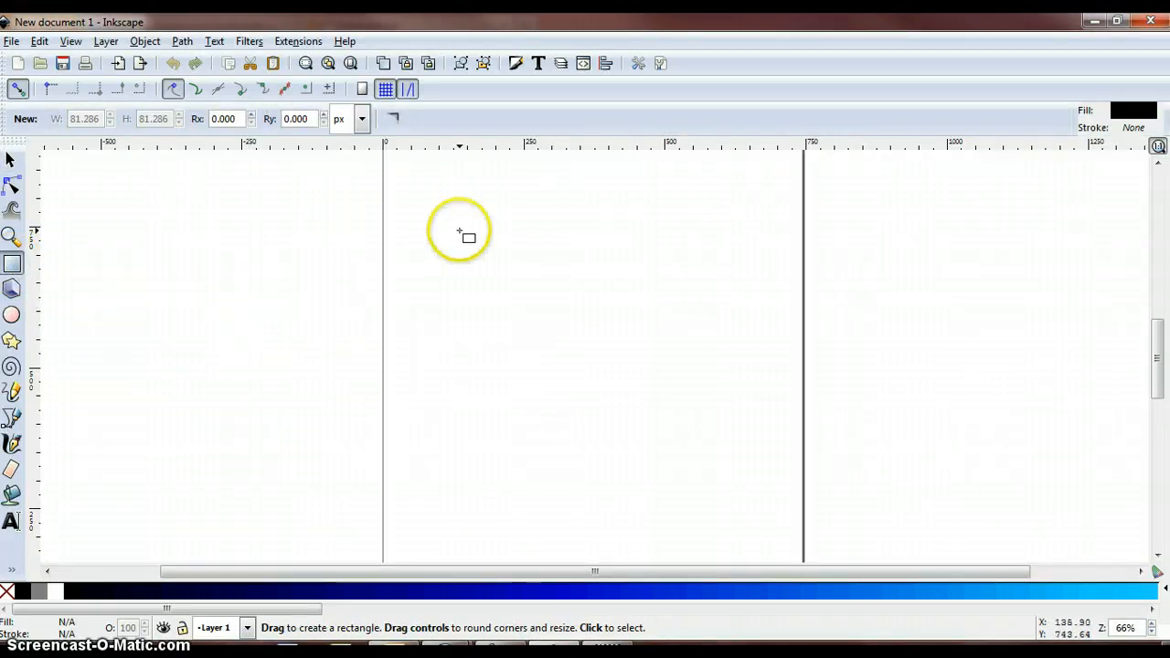
pyautogui.moveTo(416, 205); pyautogui.dragTo(620, 316)
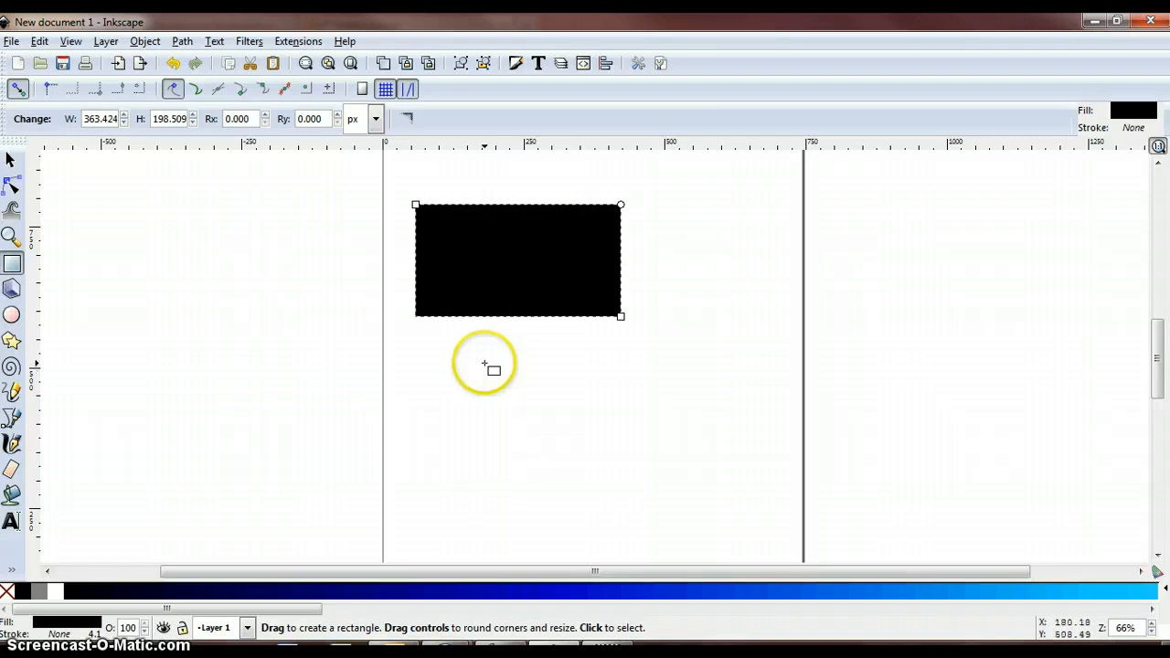
pyautogui.moveTo(484, 363); pyautogui.dragTo(598, 462)
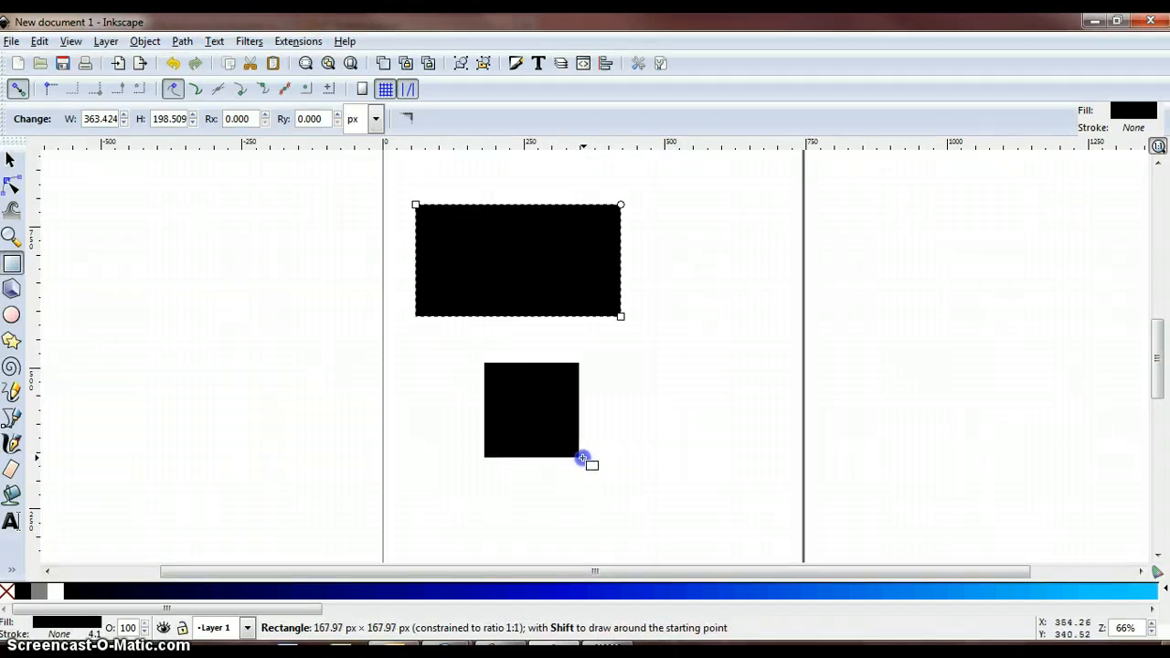
pyautogui.moveTo(590, 465); pyautogui.dragTo(591, 464)
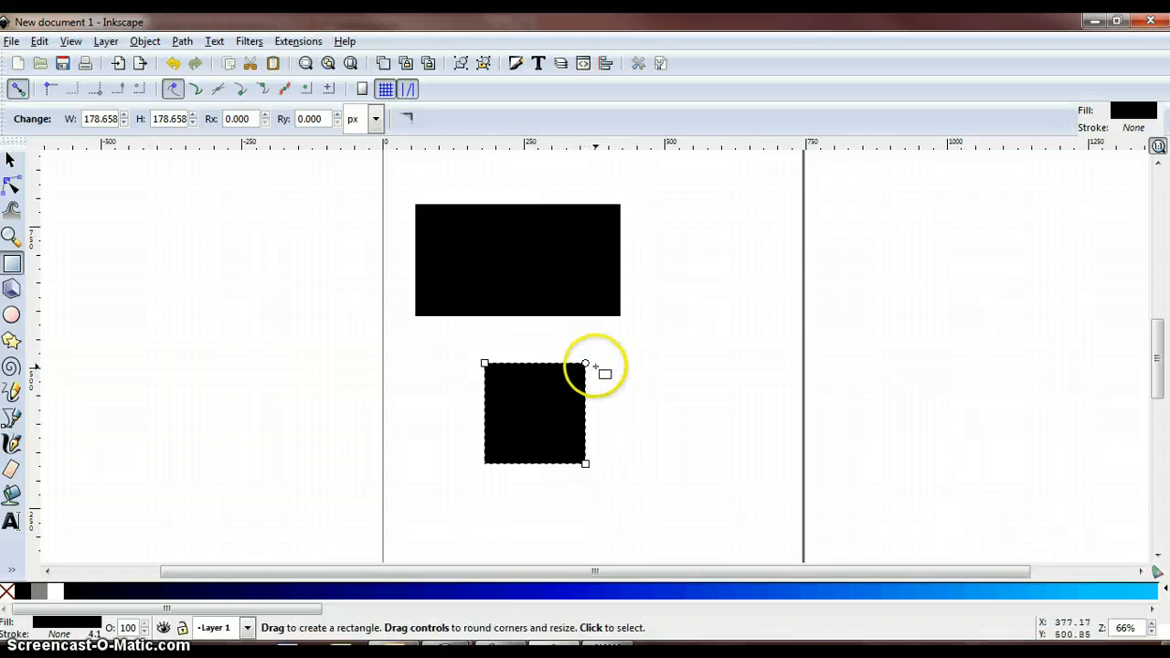
# Resize the upper rectangle from its corner handles to about 586 × 321 px.
pyautogui.click(543, 271)
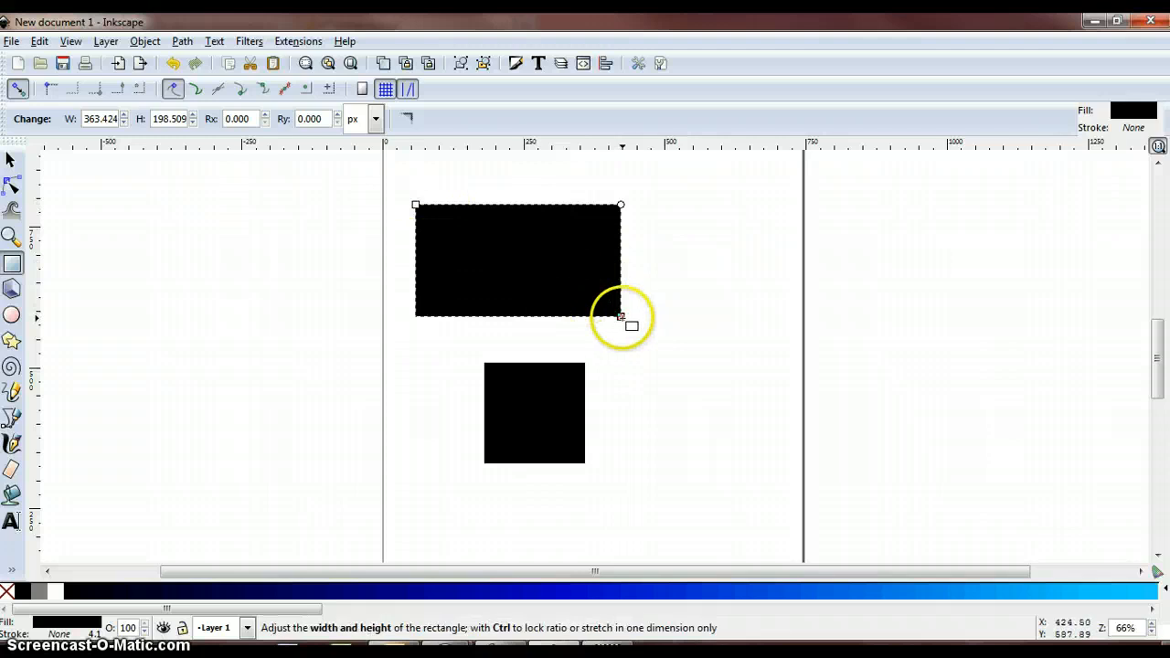
pyautogui.moveTo(621, 316)
pyautogui.mouseDown()
pyautogui.moveTo(681, 347)
pyautogui.moveTo(637, 326)
pyautogui.moveTo(658, 326)
pyautogui.moveTo(628, 324)
pyautogui.mouseUp()
pyautogui.click(442, 209)
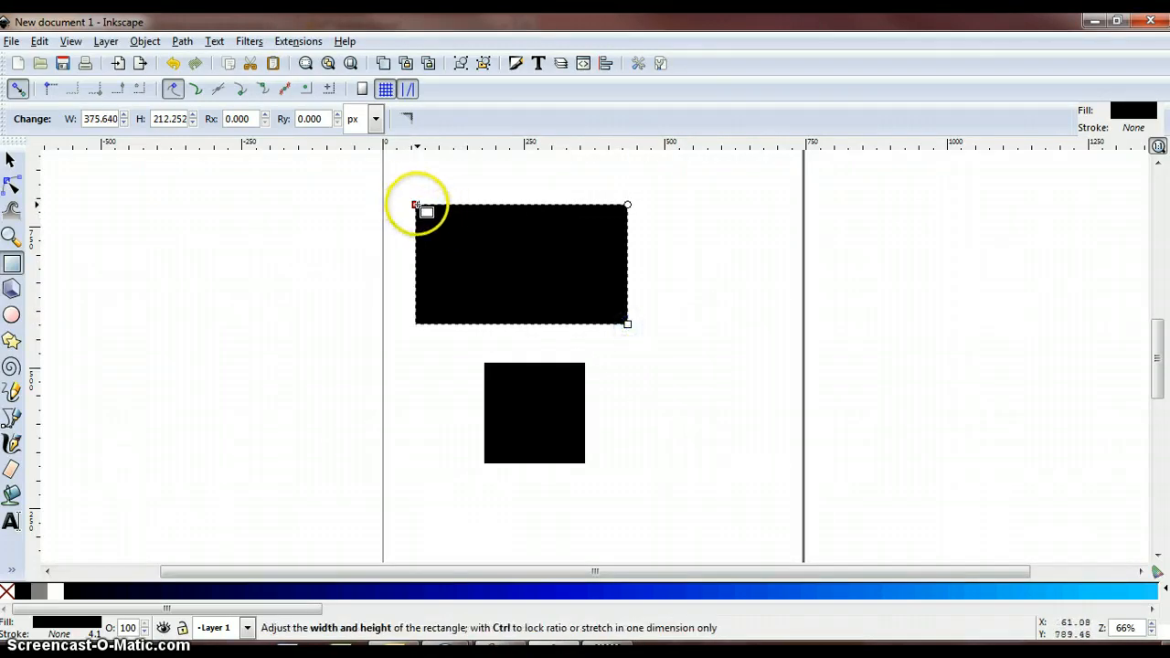
pyautogui.moveTo(415, 206); pyautogui.dragTo(408, 148)
pyautogui.scroll(5, 572, 336)
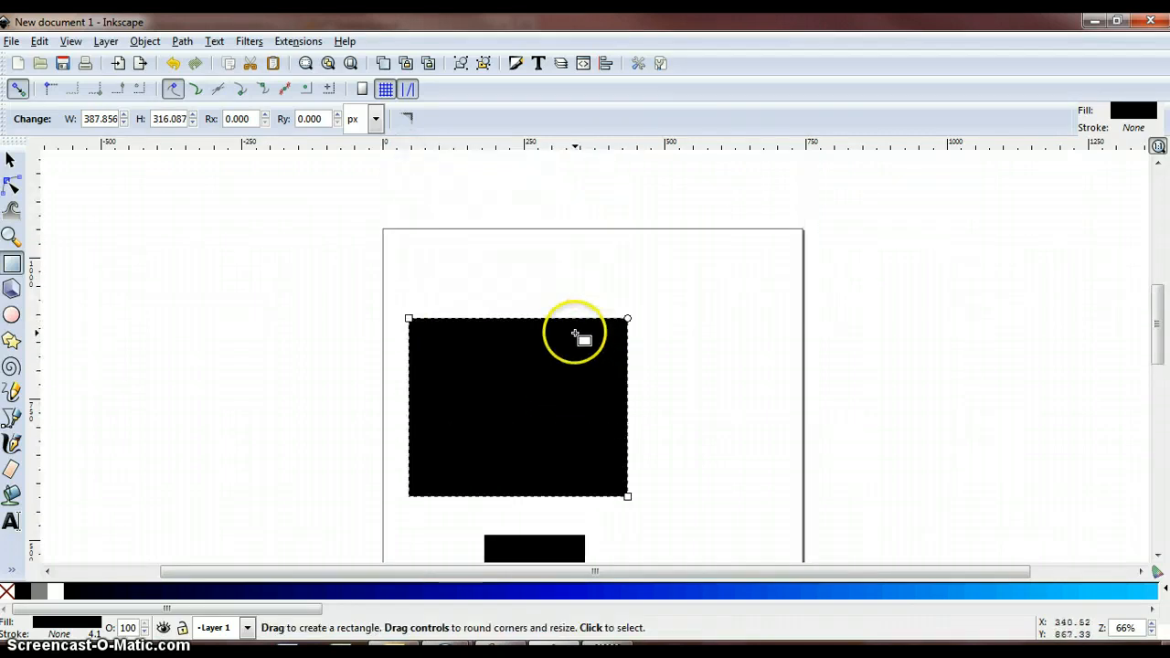
pyautogui.scroll(-4, 578, 338)
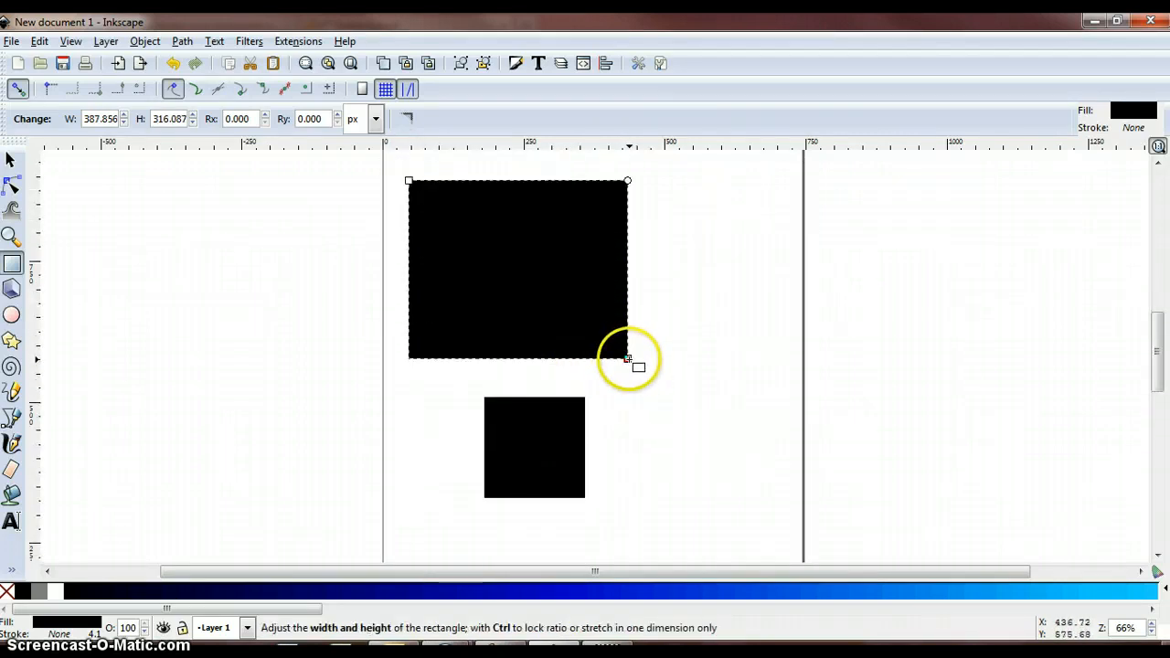
pyautogui.moveTo(628, 360); pyautogui.dragTo(739, 361)
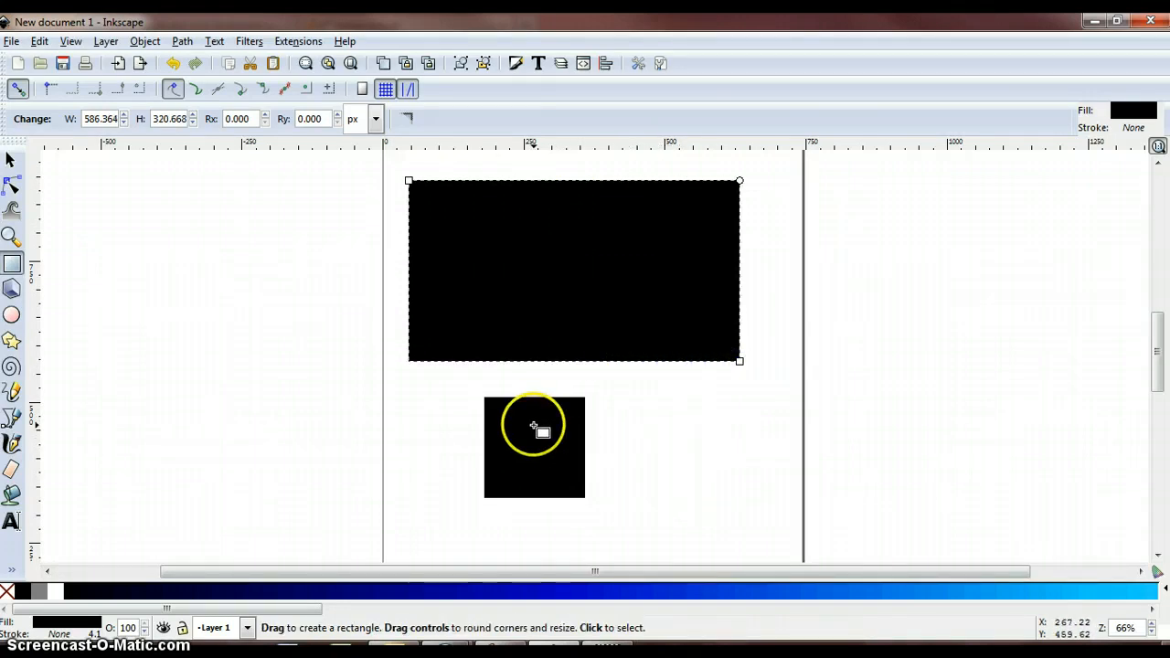
# Round the square's corners to a vertical radius of about 41 px and draw a rounded rectangle about 365 × 173 px below it.
pyautogui.scroll(-4, 539, 426)
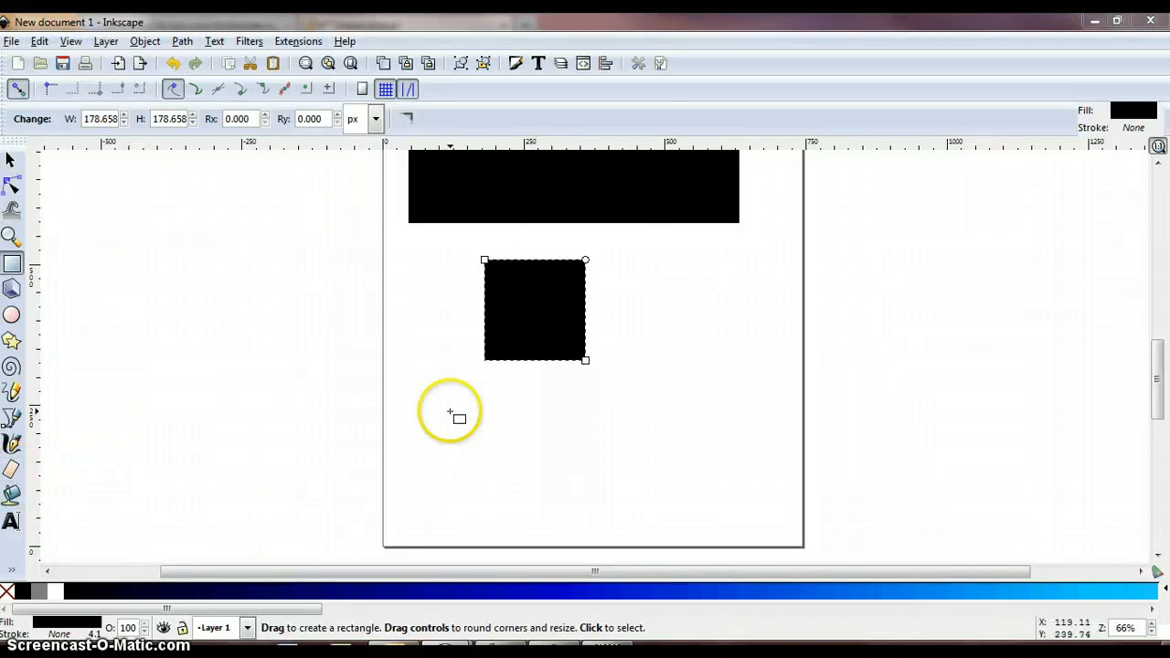
pyautogui.moveTo(585, 261); pyautogui.dragTo(585, 262)
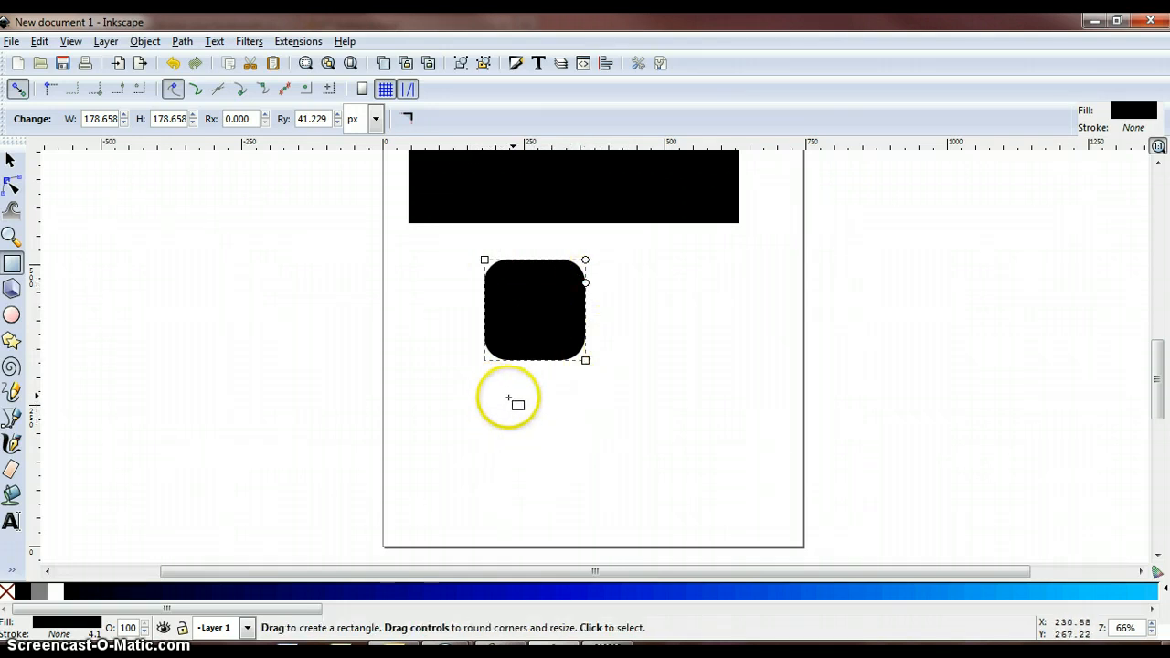
pyautogui.moveTo(517, 398); pyautogui.dragTo(723, 496)
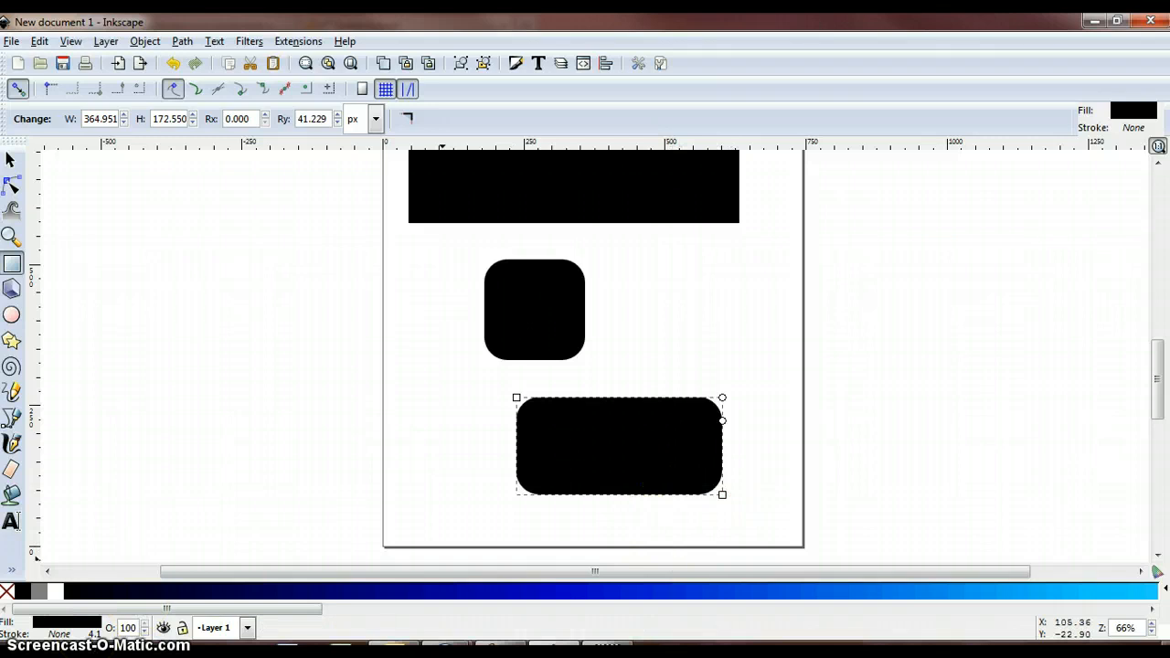
pyautogui.click(466, 431)
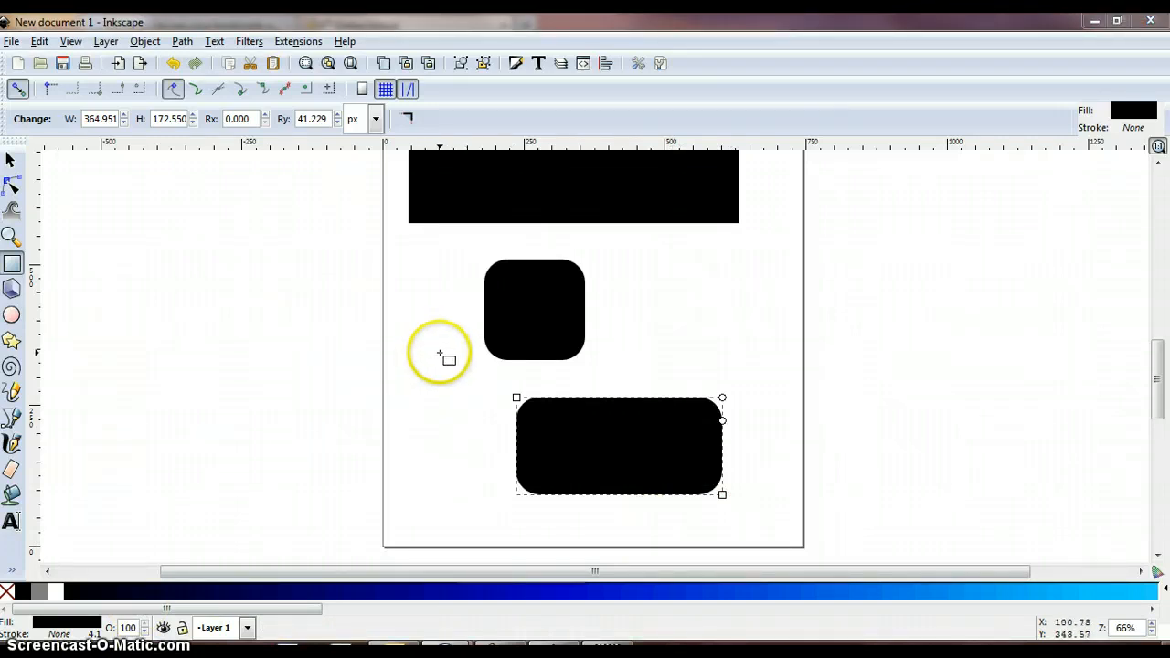
# Round the large upper rectangle into an ellipse with a vertical radius of about 160 px and a horizontal radius of about 293 px.
pyautogui.scroll(6, 567, 302)
pyautogui.click(570, 340)
pyautogui.scroll(-2, 576, 359)
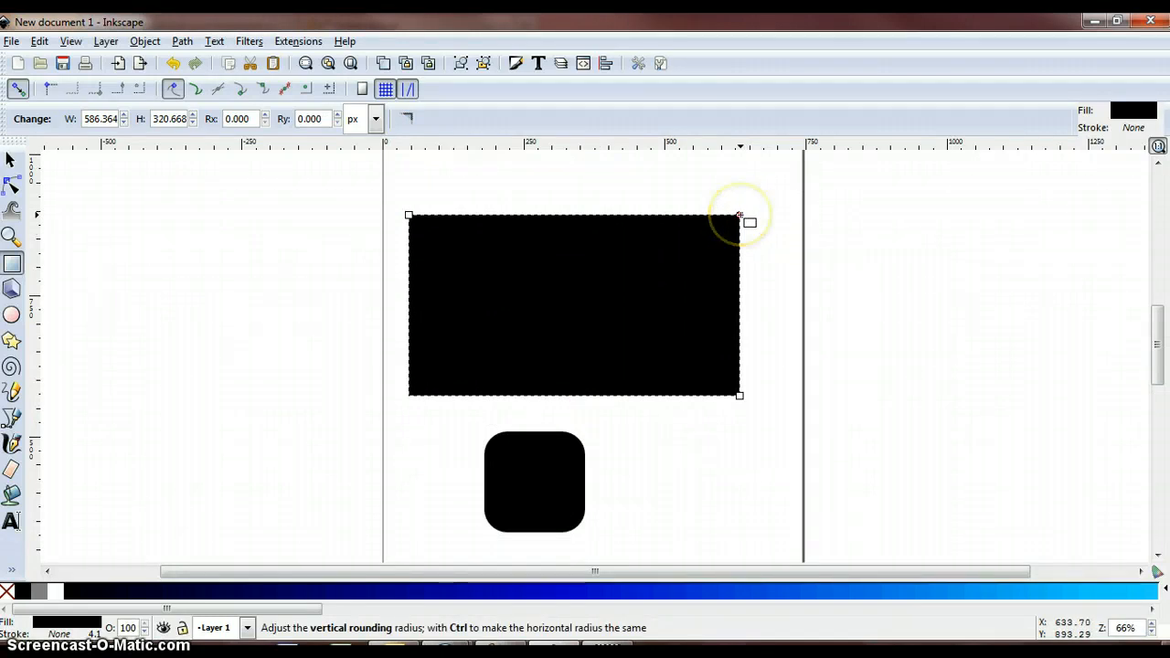
pyautogui.click(740, 216)
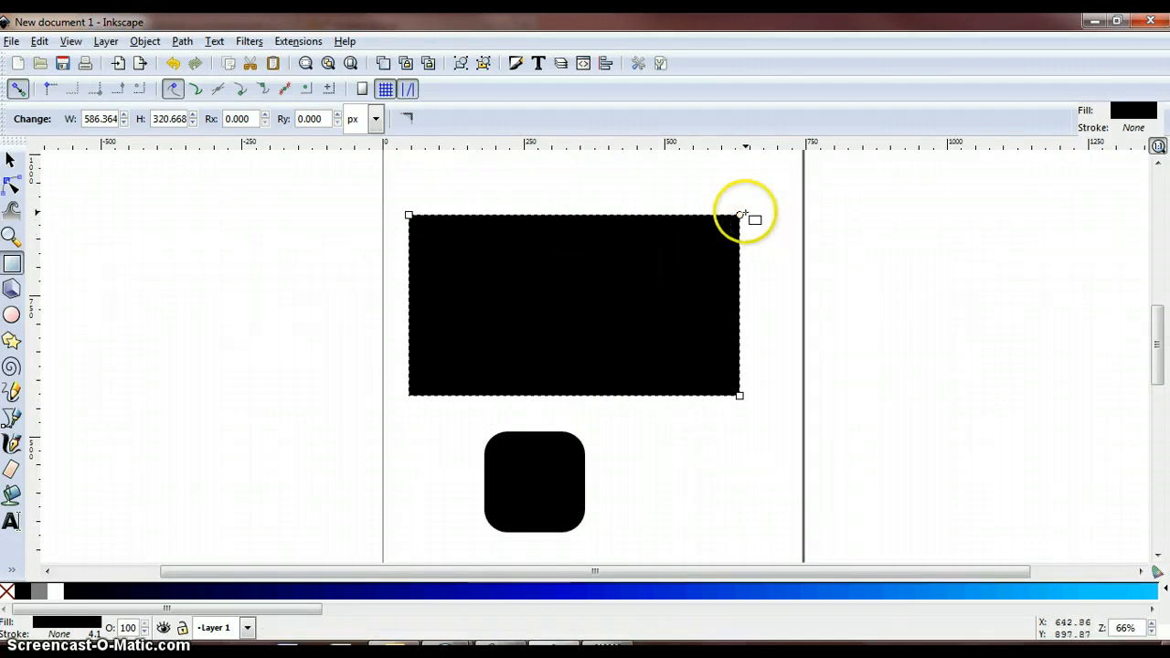
pyautogui.moveTo(741, 234); pyautogui.dragTo(746, 313)
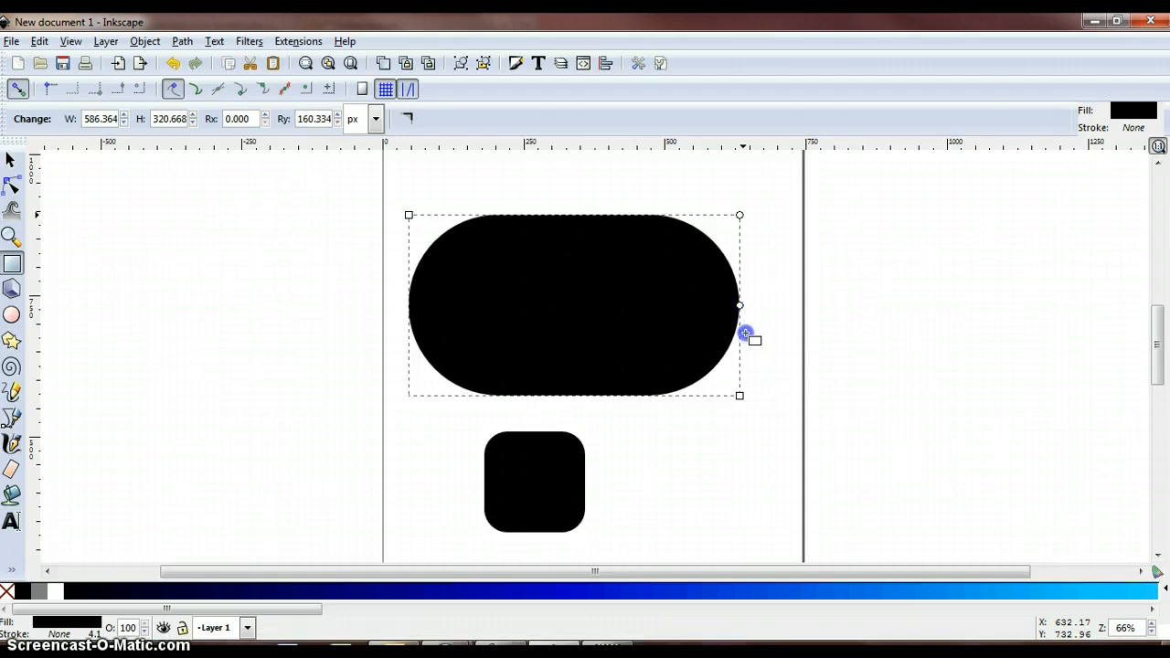
pyautogui.click(740, 215)
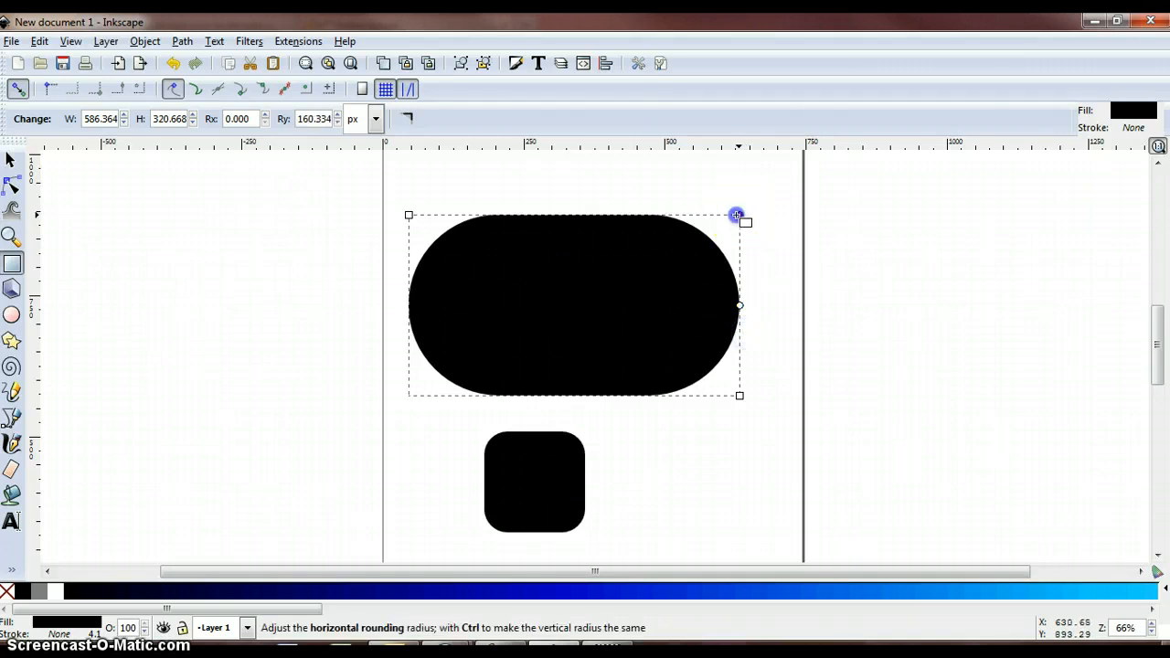
pyautogui.moveTo(737, 215); pyautogui.dragTo(549, 230)
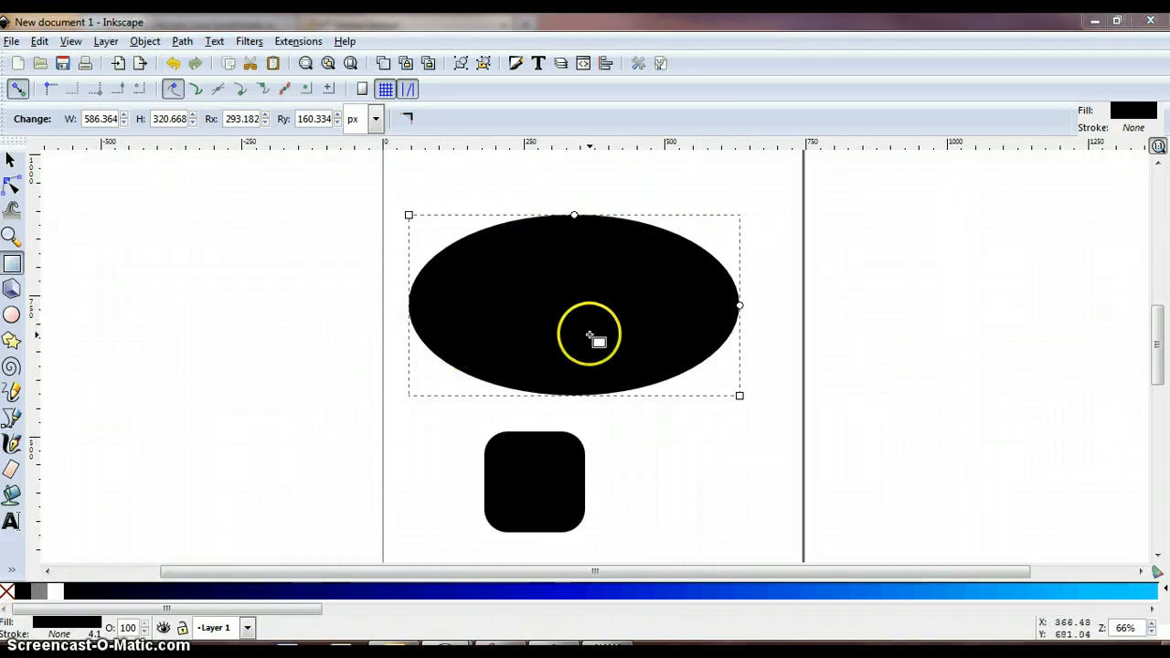
# Draw a tall ellipse beside the rounded square, overlapping the large oval's right end, and fill it with blue.
pyautogui.click(13, 316)
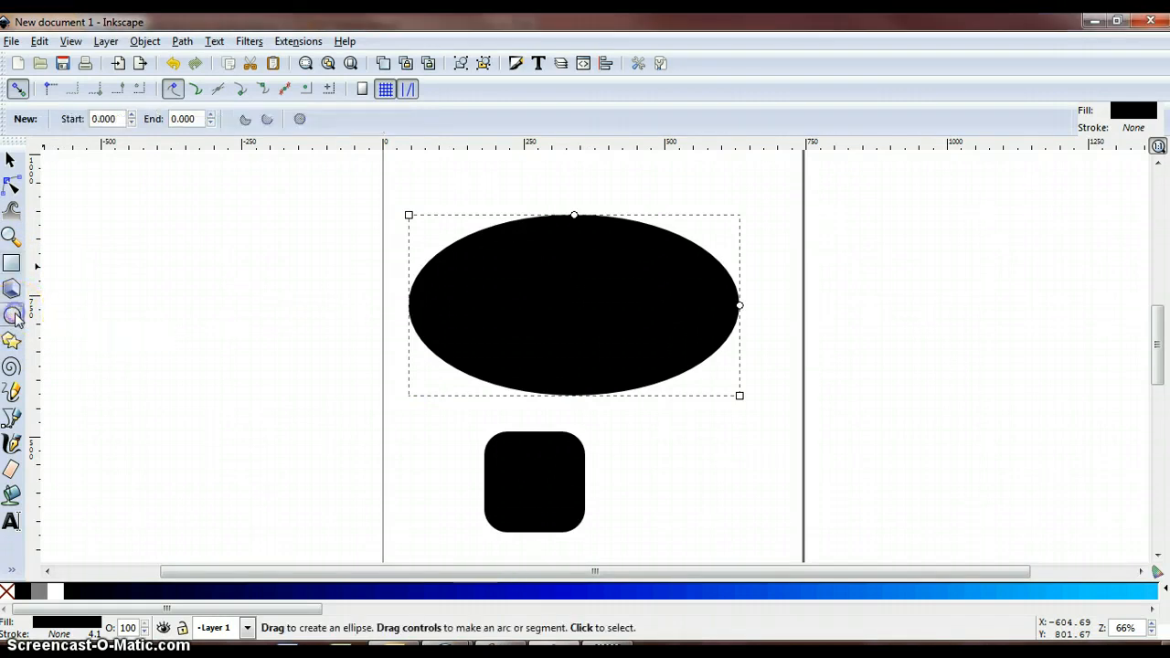
pyautogui.scroll(-3, 585, 406)
pyautogui.scroll(-2, 581, 405)
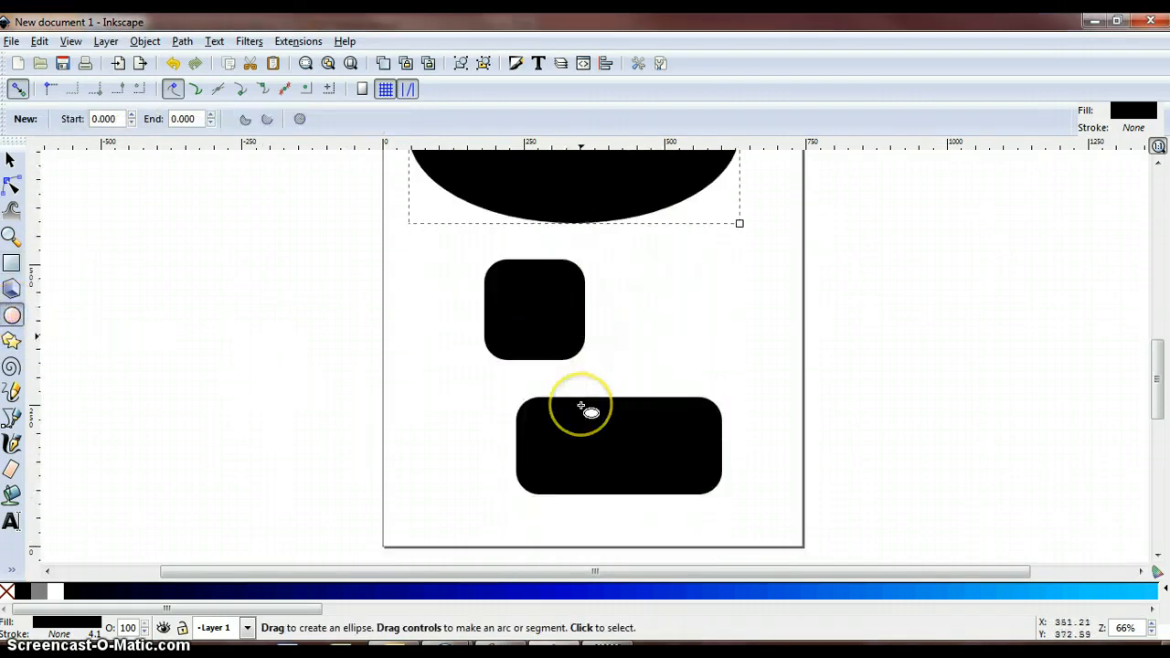
pyautogui.scroll(4, 581, 405)
pyautogui.scroll(-2, 582, 406)
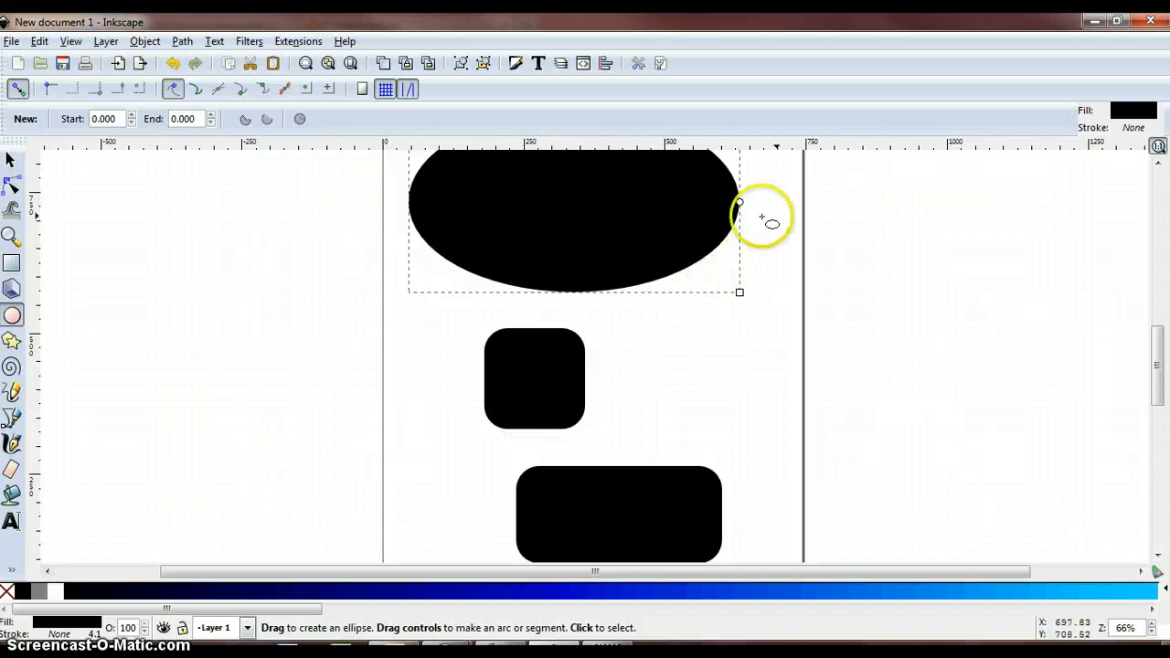
pyautogui.moveTo(682, 232); pyautogui.dragTo(790, 454)
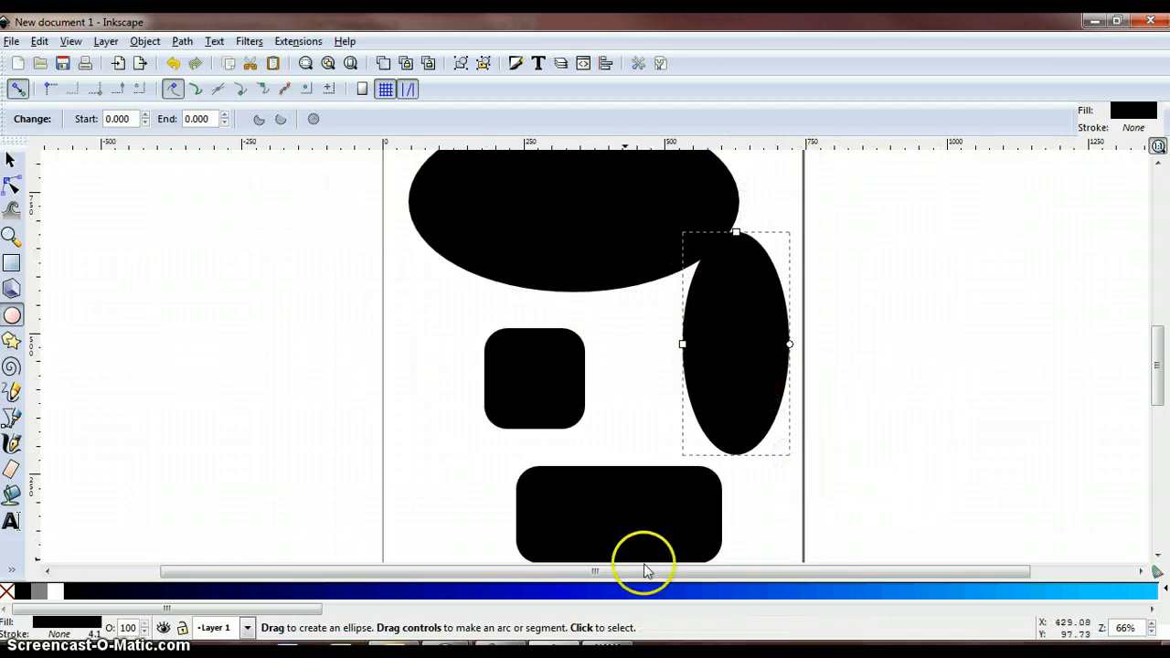
pyautogui.click(645, 594)
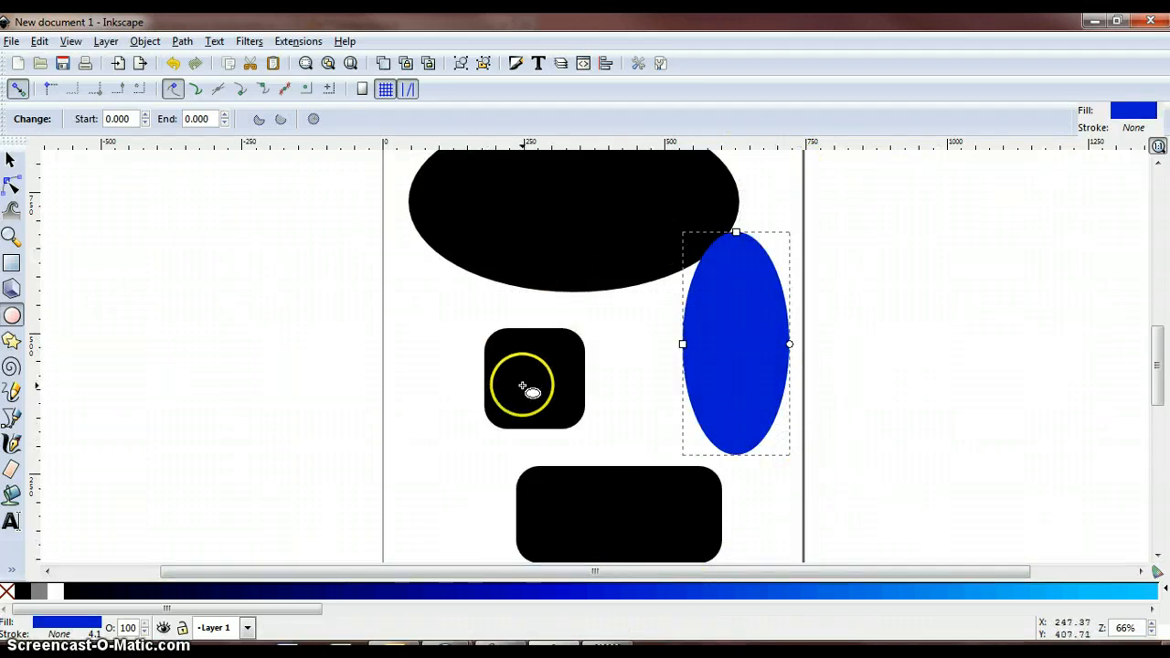
# Draw a perfect blue circle to the left of the lower rounded rectangle, near the page's left edge.
pyautogui.scroll(-3, 437, 372)
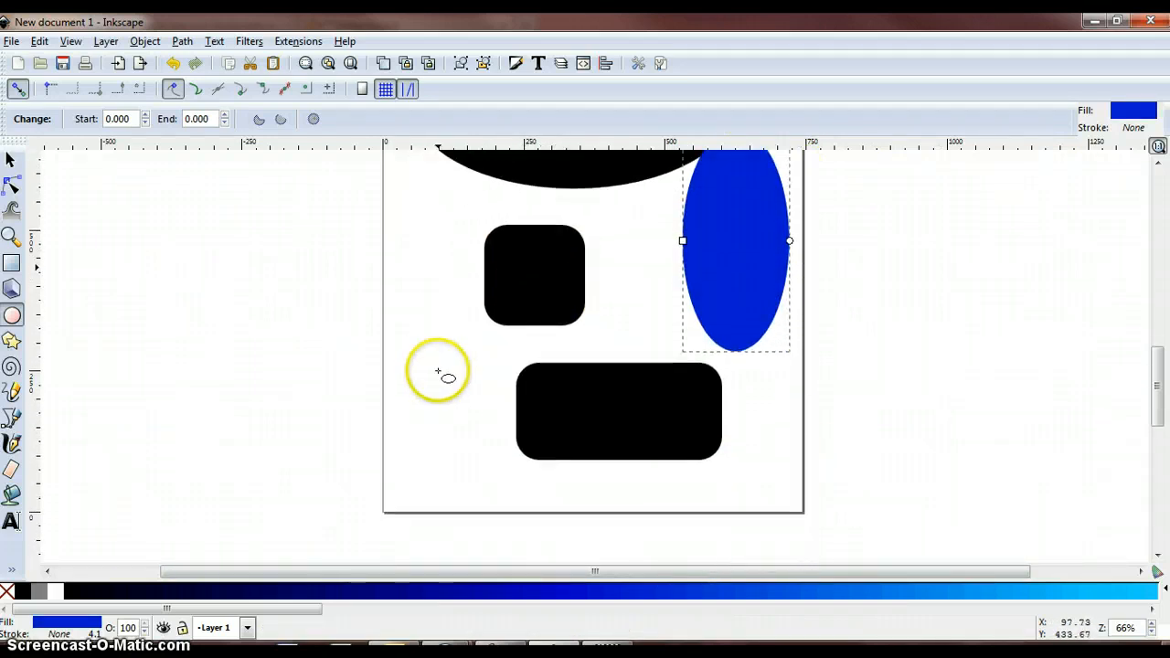
pyautogui.scroll(-1, 438, 372)
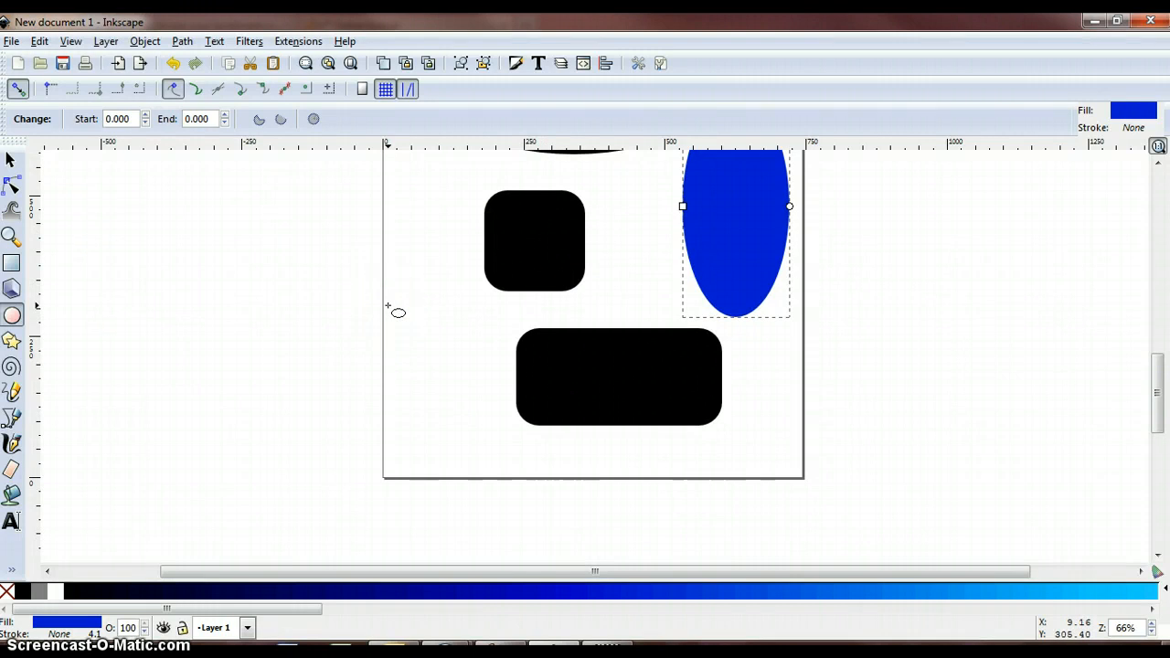
pyautogui.moveTo(389, 306)
pyautogui.mouseDown()
pyautogui.moveTo(490, 420)
pyautogui.moveTo(469, 414)
pyautogui.moveTo(505, 434)
pyautogui.mouseUp()
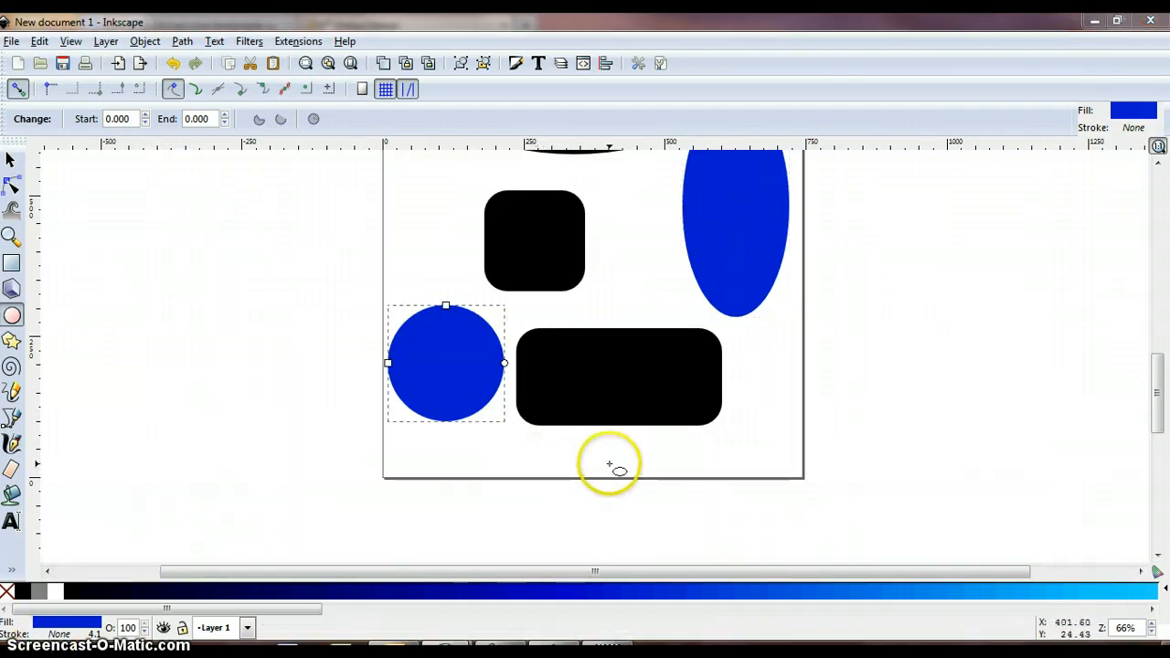
# Narrow the tall blue ellipse to a thin sliver and stretch its height using its width and height handles.
pyautogui.scroll(4, 1151, 365)
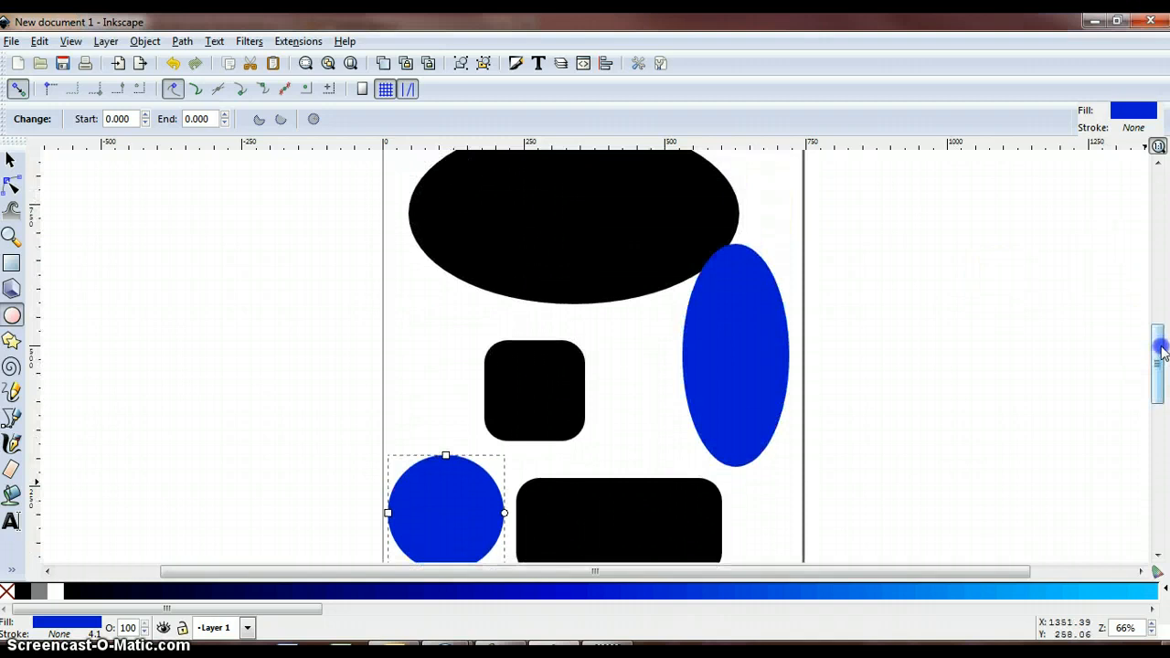
pyautogui.click(739, 370)
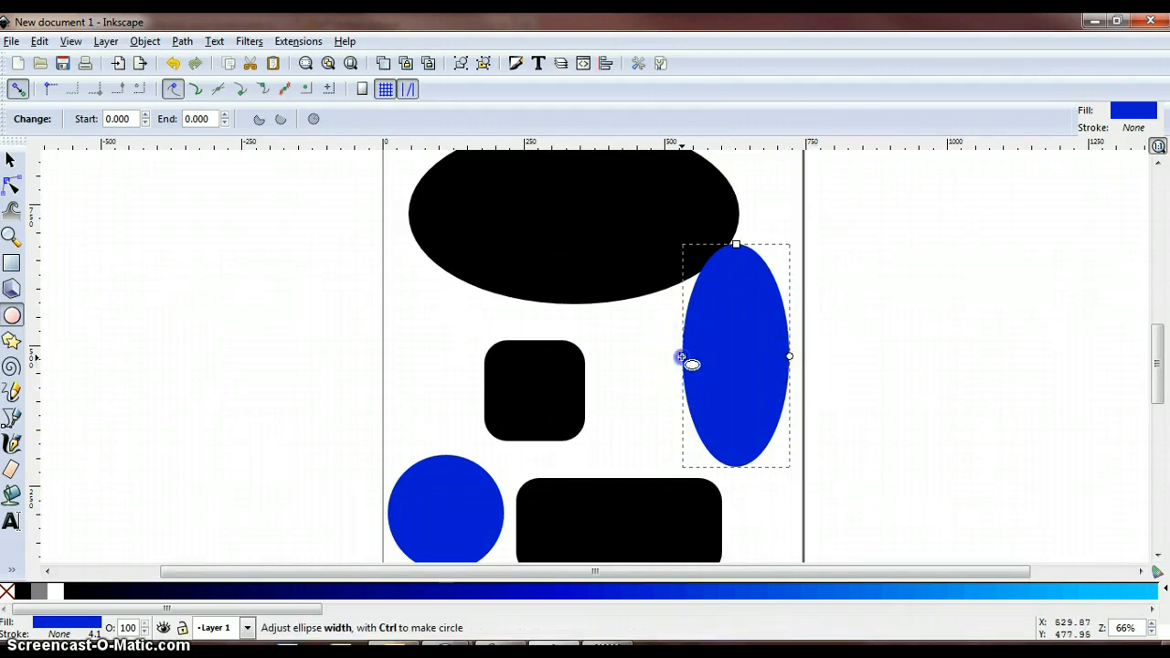
pyautogui.moveTo(684, 357); pyautogui.dragTo(728, 359)
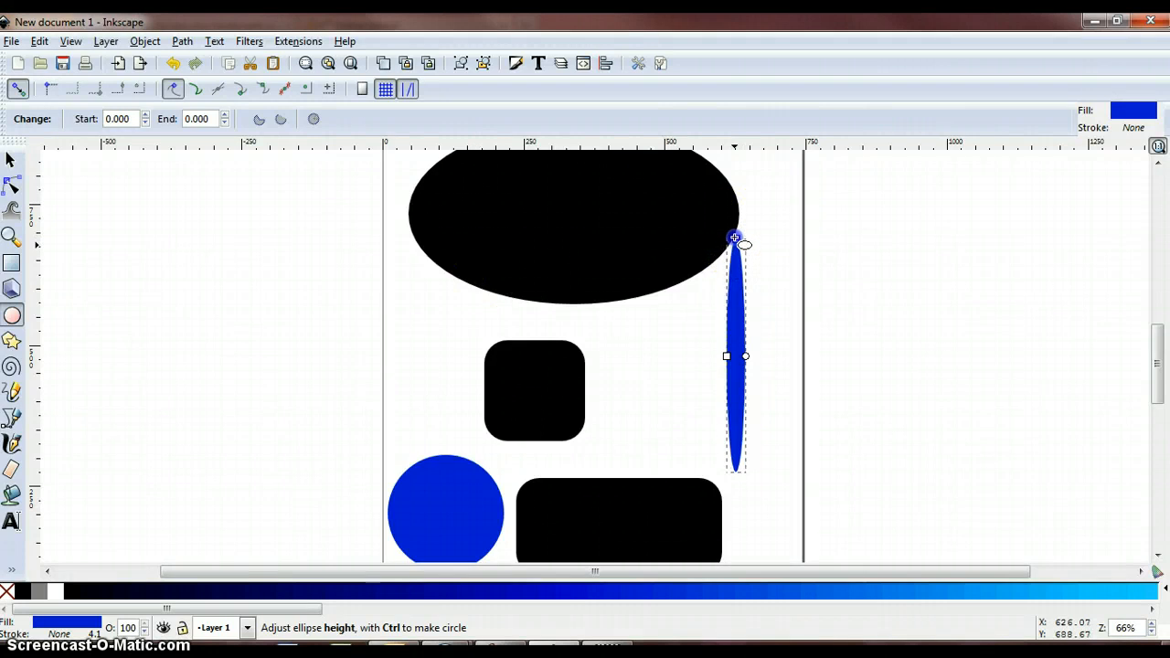
pyautogui.moveTo(734, 238); pyautogui.dragTo(737, 198)
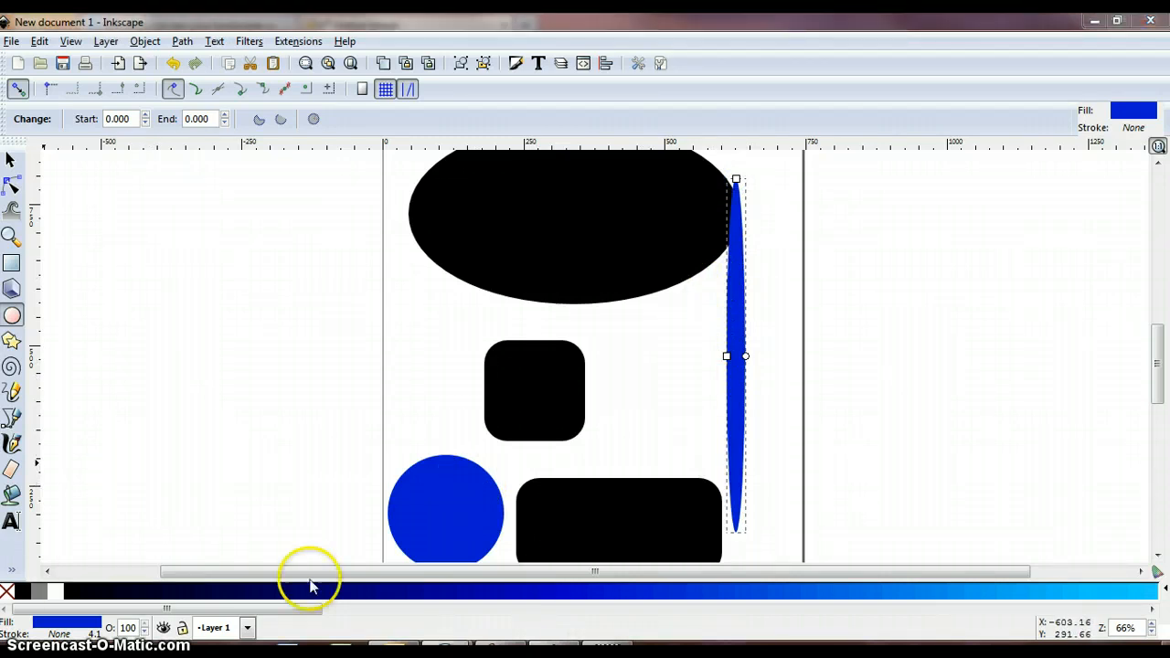
# Cut the blue circle into a quarter pie segment ending at about 91 degrees, and restore it to a whole circle.
pyautogui.click(449, 496)
pyautogui.scroll(-5, 437, 510)
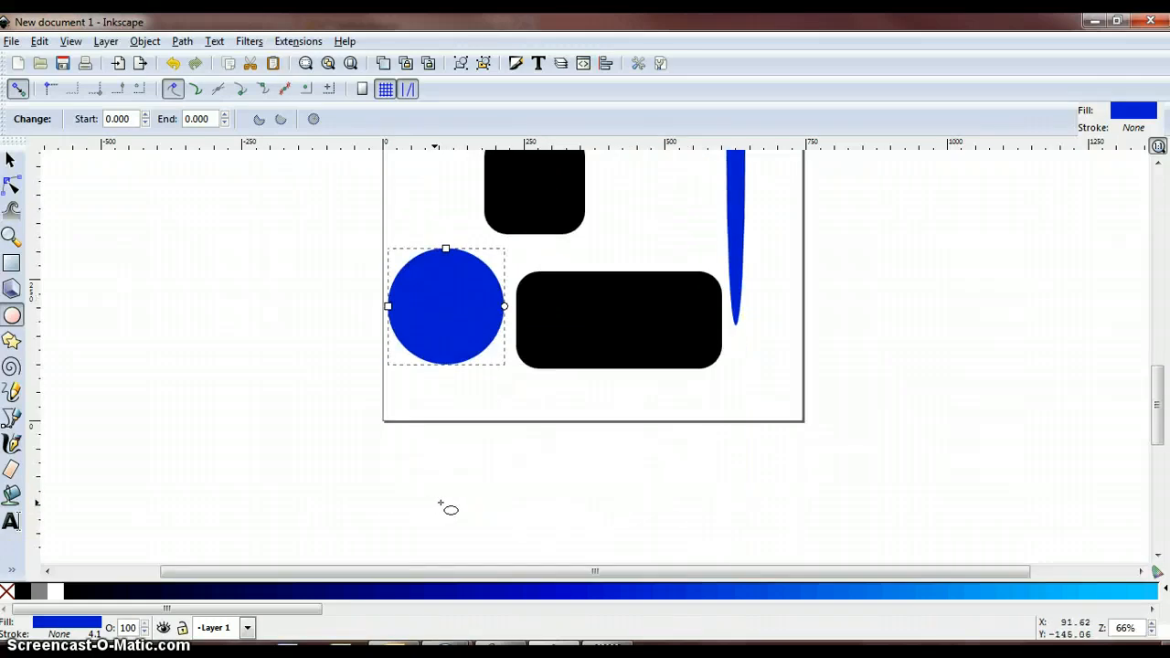
pyautogui.click(432, 503)
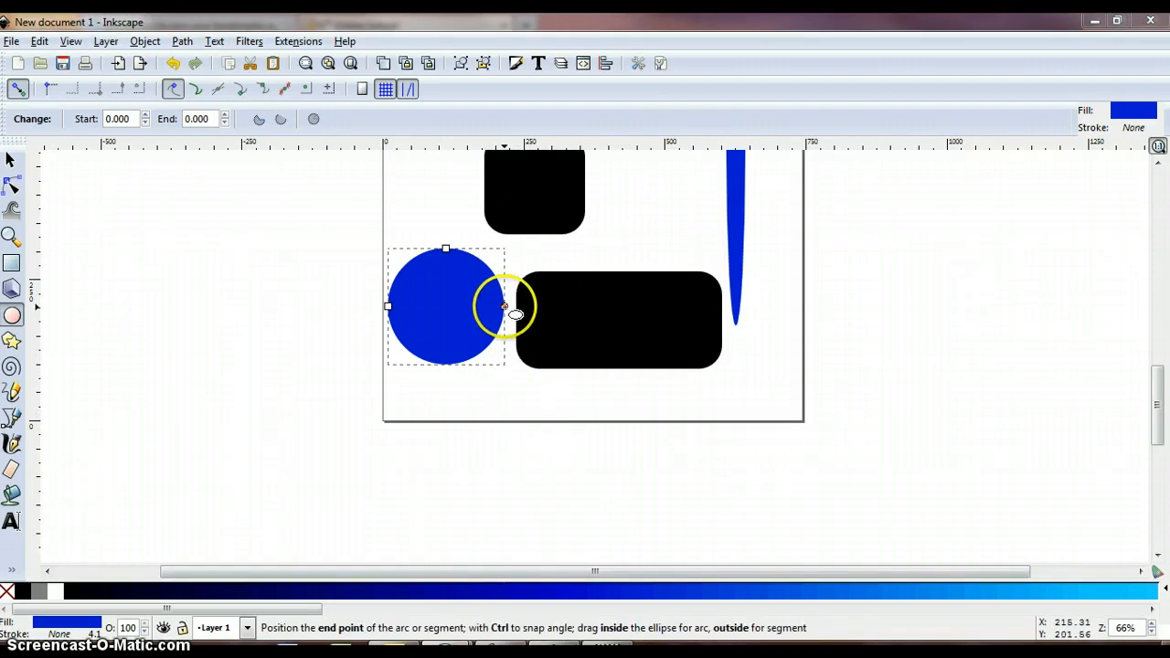
pyautogui.moveTo(505, 307); pyautogui.dragTo(449, 373)
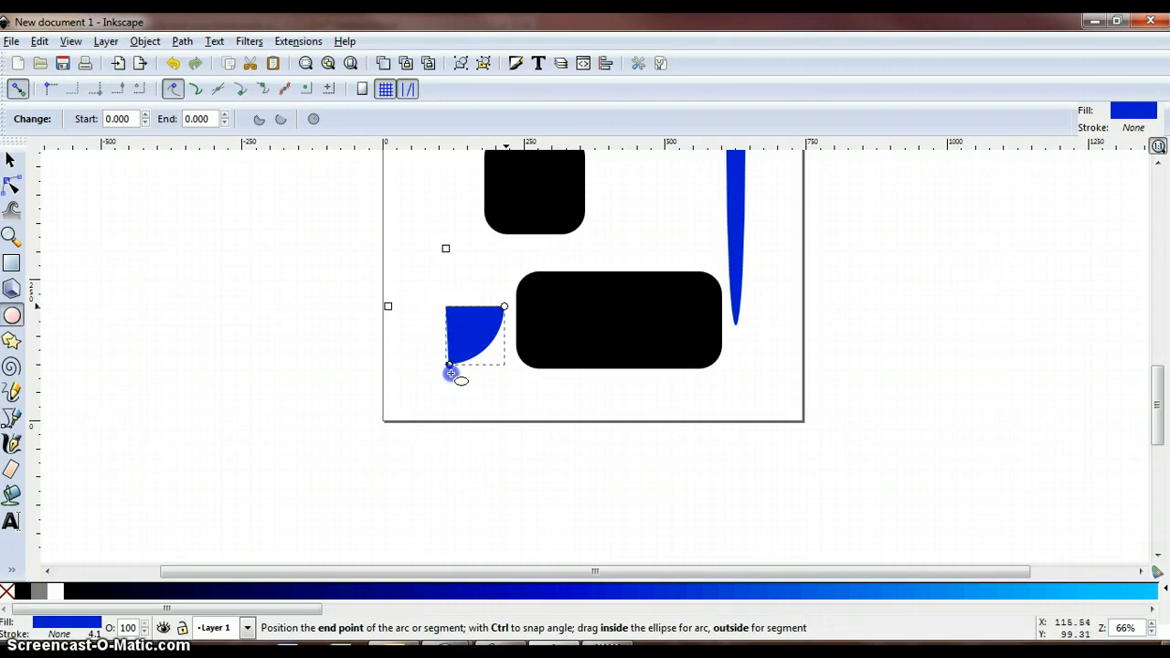
pyautogui.moveTo(459, 374); pyautogui.dragTo(459, 327)
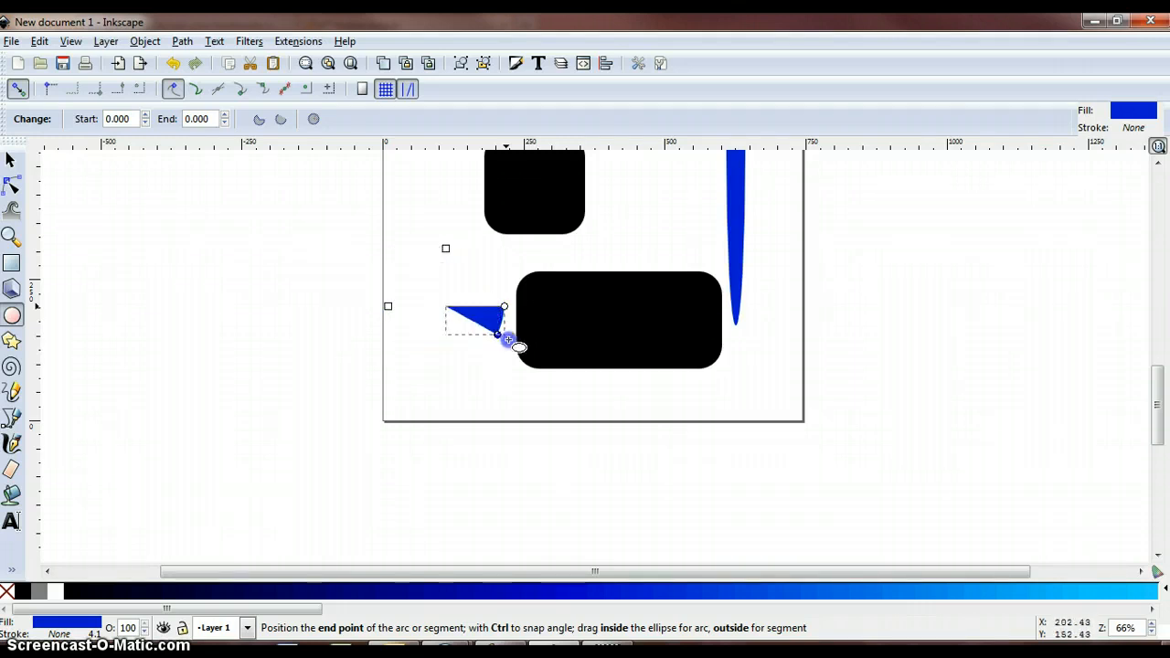
pyautogui.moveTo(508, 340); pyautogui.dragTo(441, 366)
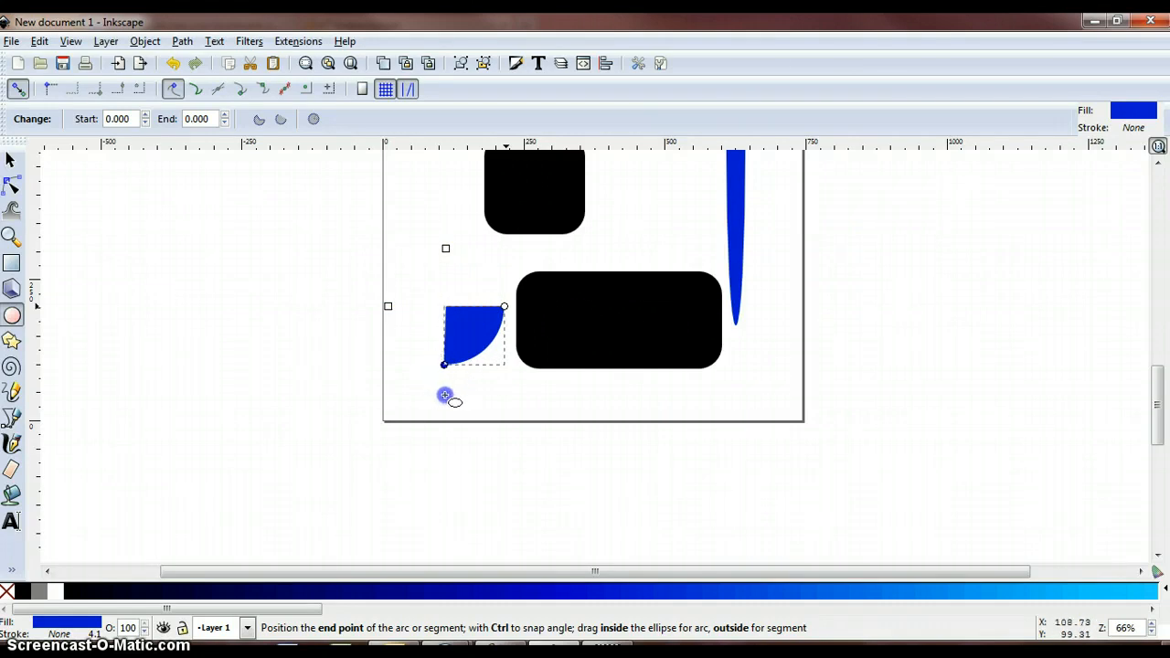
pyautogui.moveTo(445, 395); pyautogui.dragTo(444, 393)
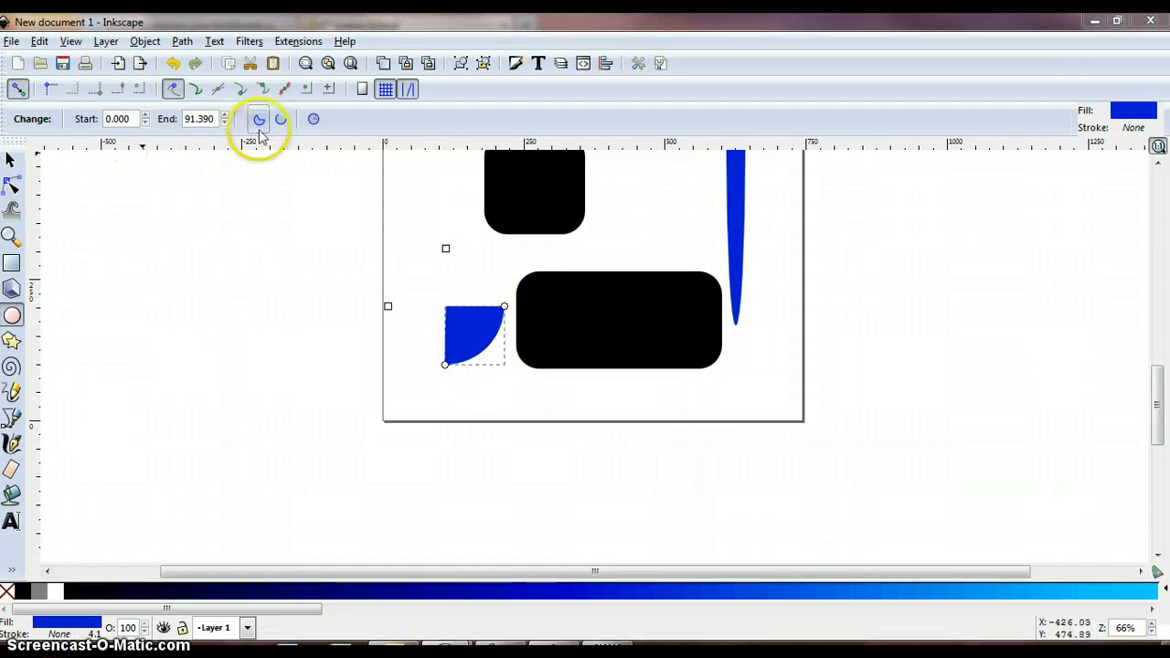
pyautogui.click(316, 121)
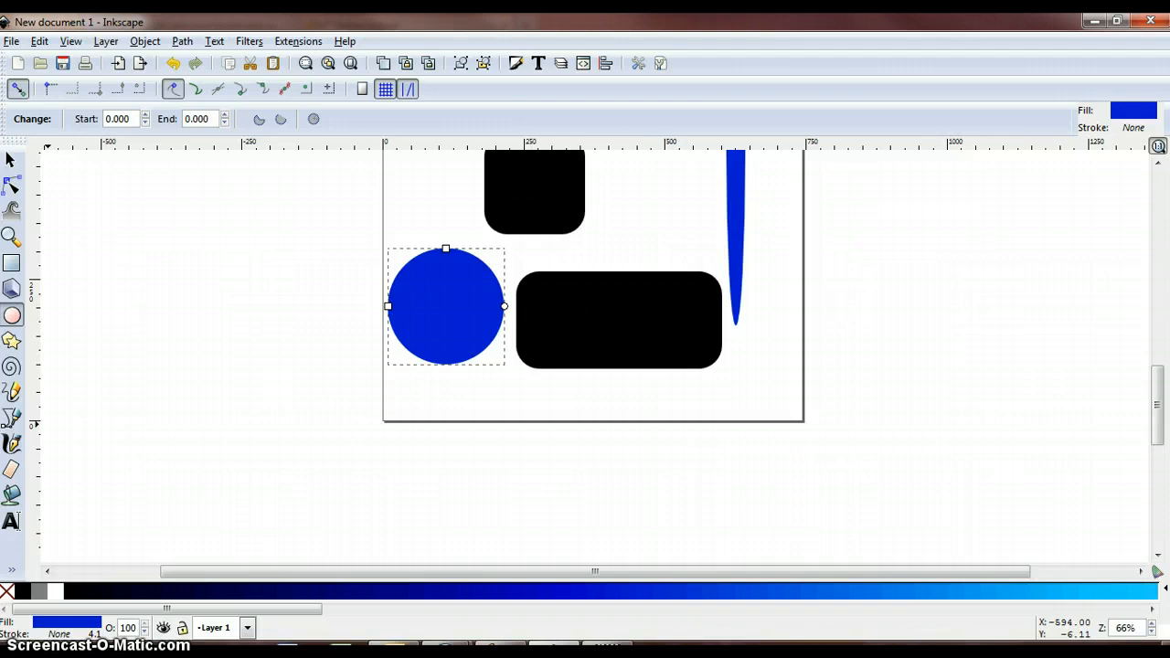
# Draw a three-cornered polygon centred near the page's upper-left corner, with its tip pointing right.
pyautogui.click(10, 160)
pyautogui.scroll(5, 153, 334)
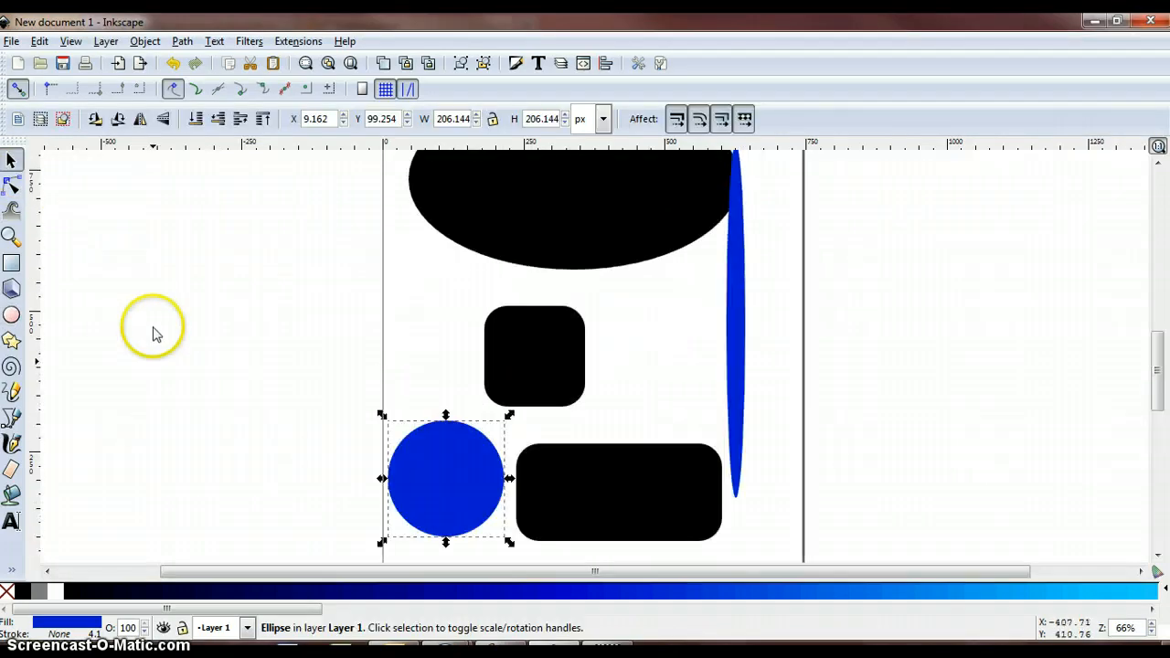
pyautogui.scroll(5, 147, 334)
pyautogui.scroll(-1, 110, 343)
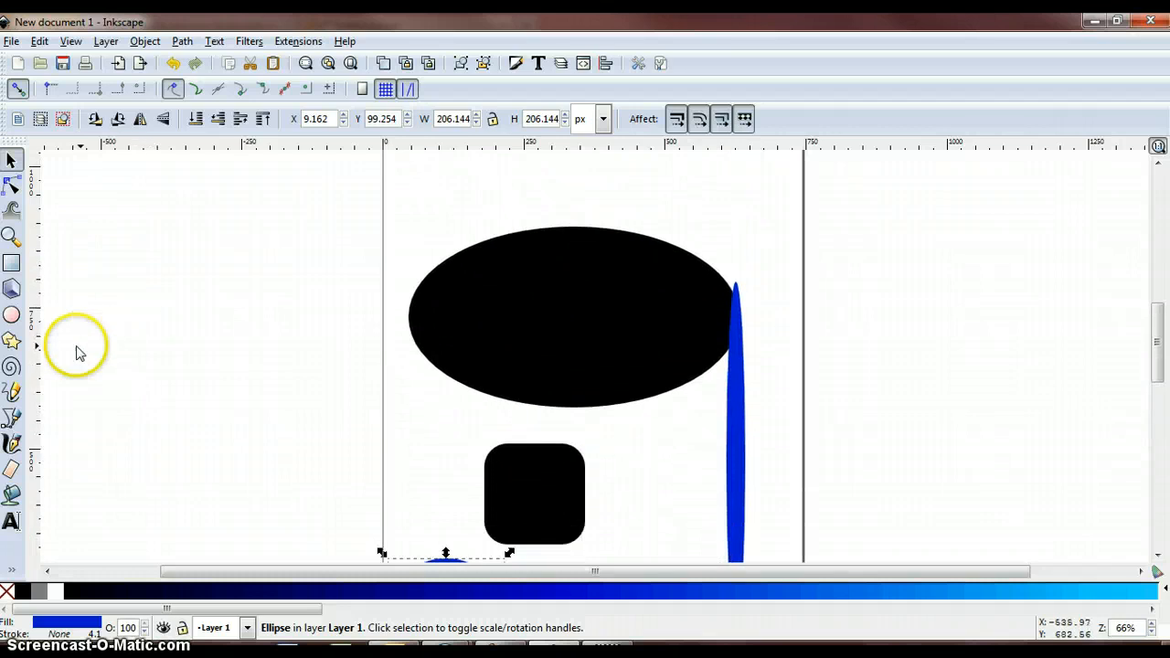
pyautogui.click(10, 343)
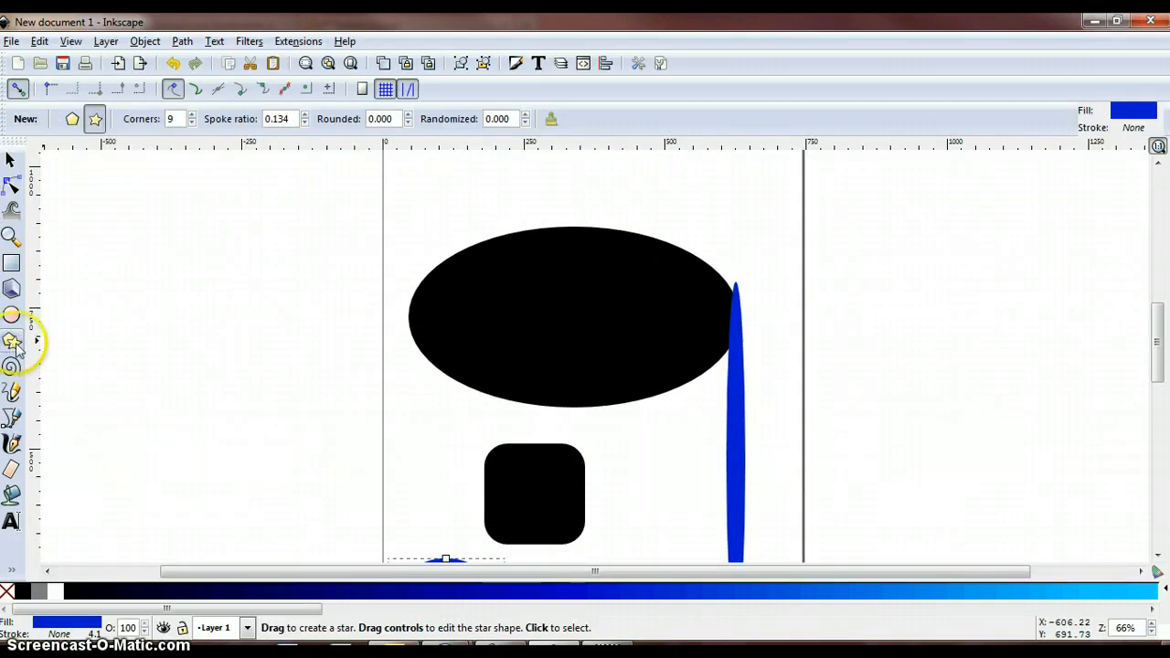
pyautogui.scroll(3, 91, 342)
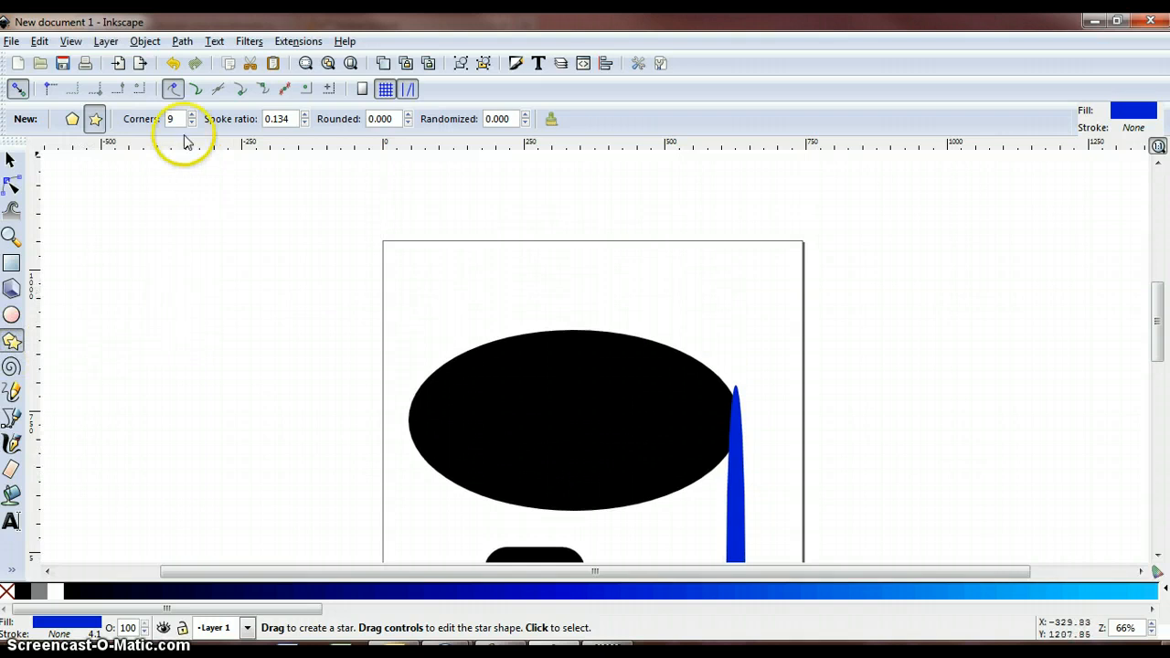
pyautogui.click(73, 119)
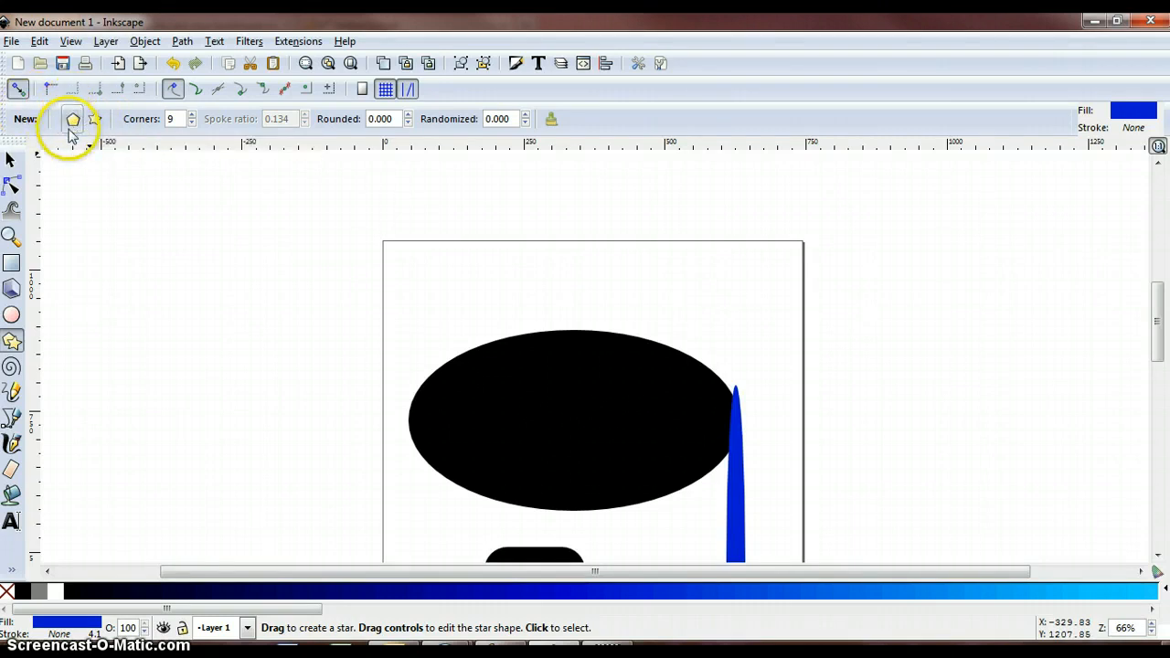
pyautogui.click(170, 118)
pyautogui.write('3')
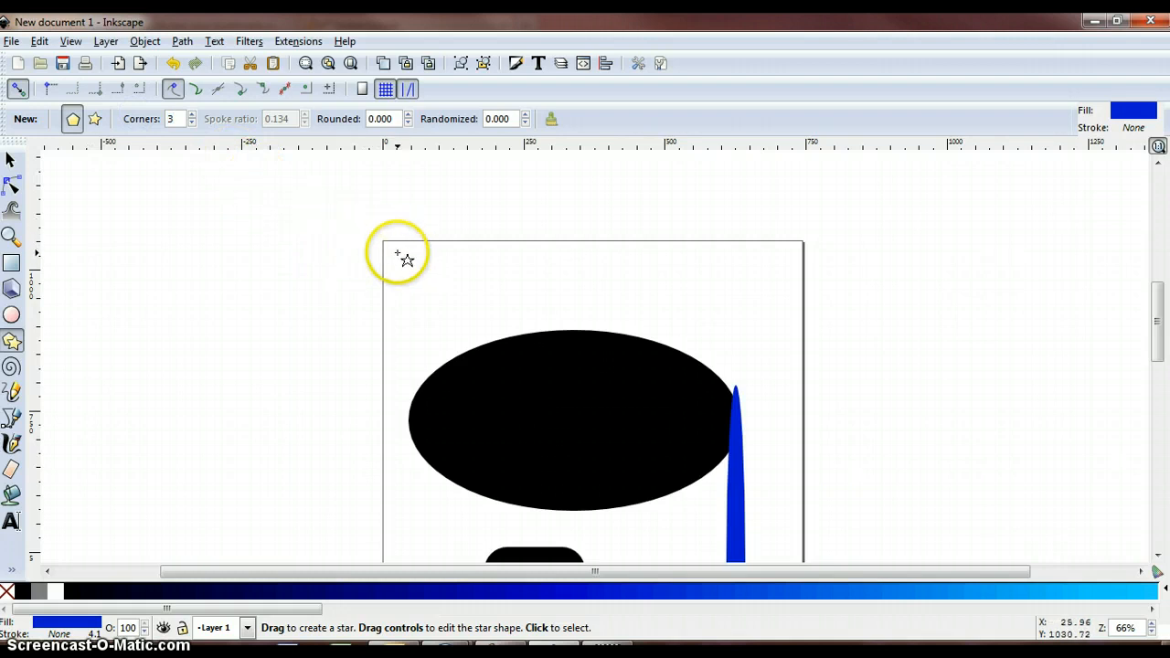
pyautogui.moveTo(401, 251); pyautogui.dragTo(471, 253)
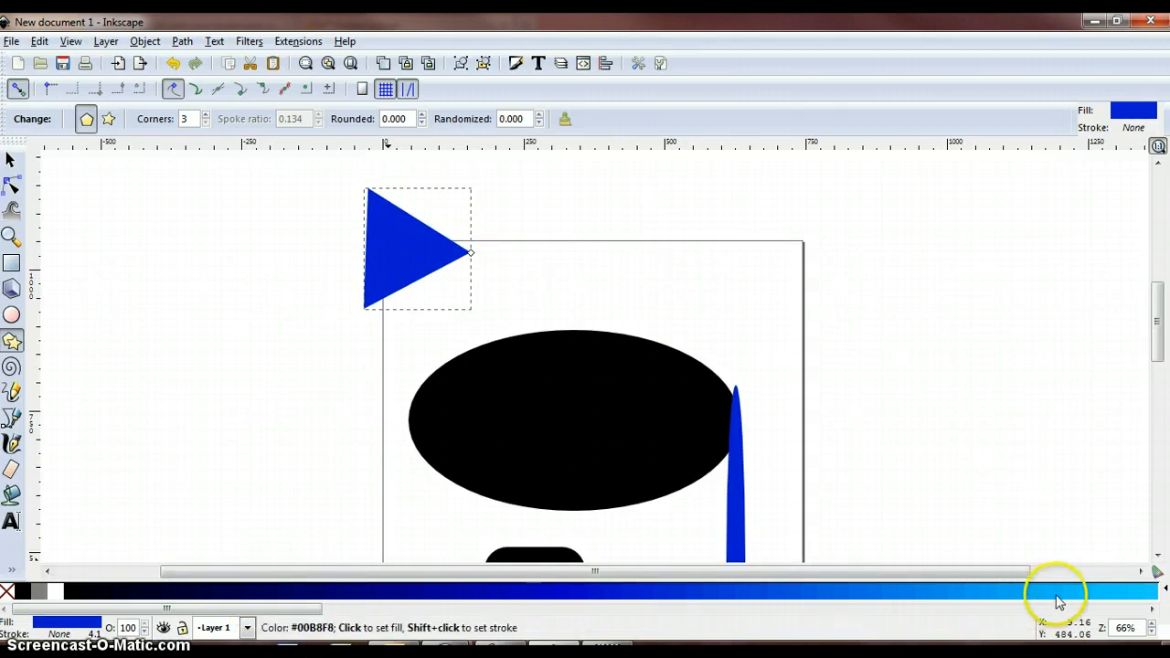
# Switch the colour palette to Greens and fill the triangle with medium green.
pyautogui.click(1158, 585)
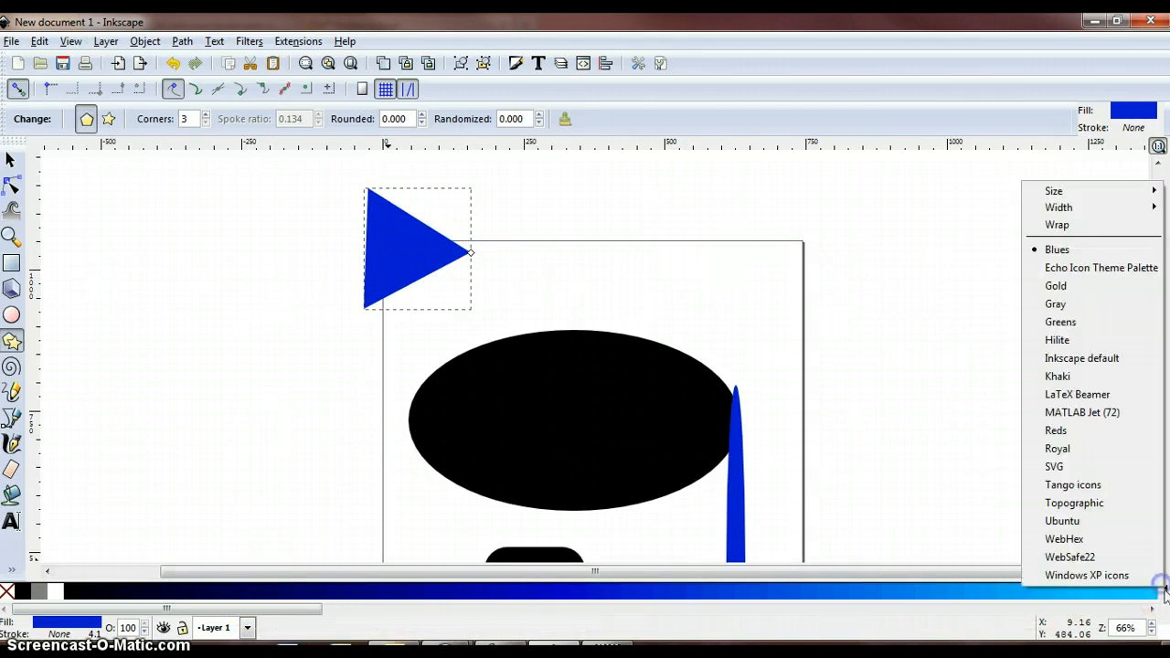
pyautogui.click(1069, 322)
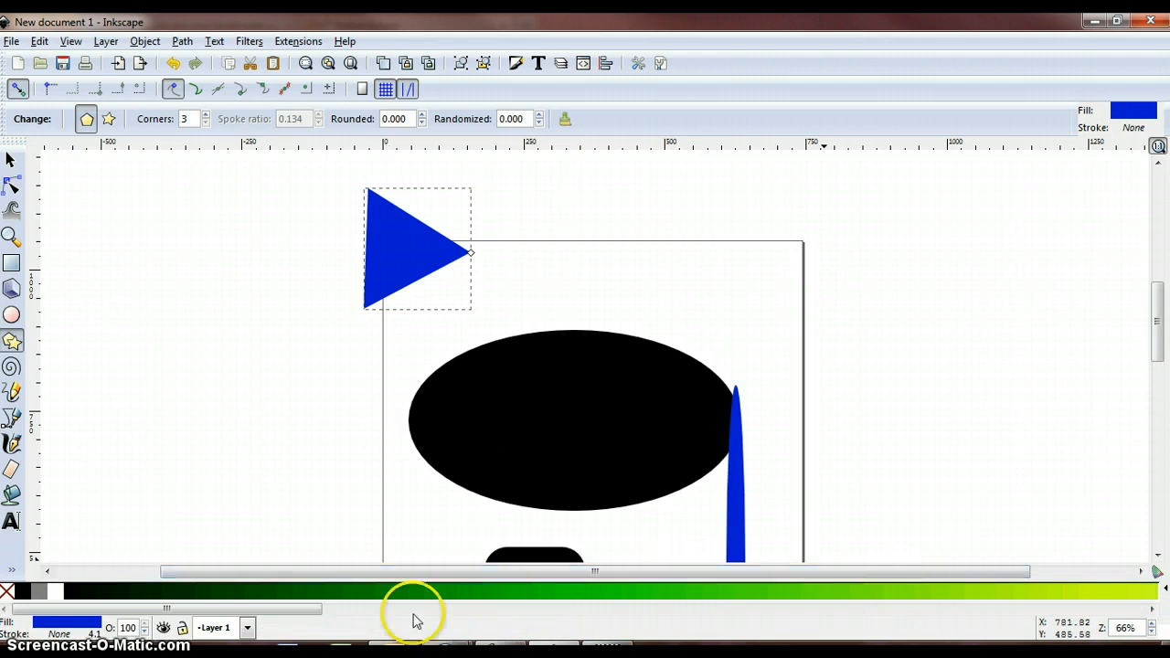
pyautogui.click(483, 590)
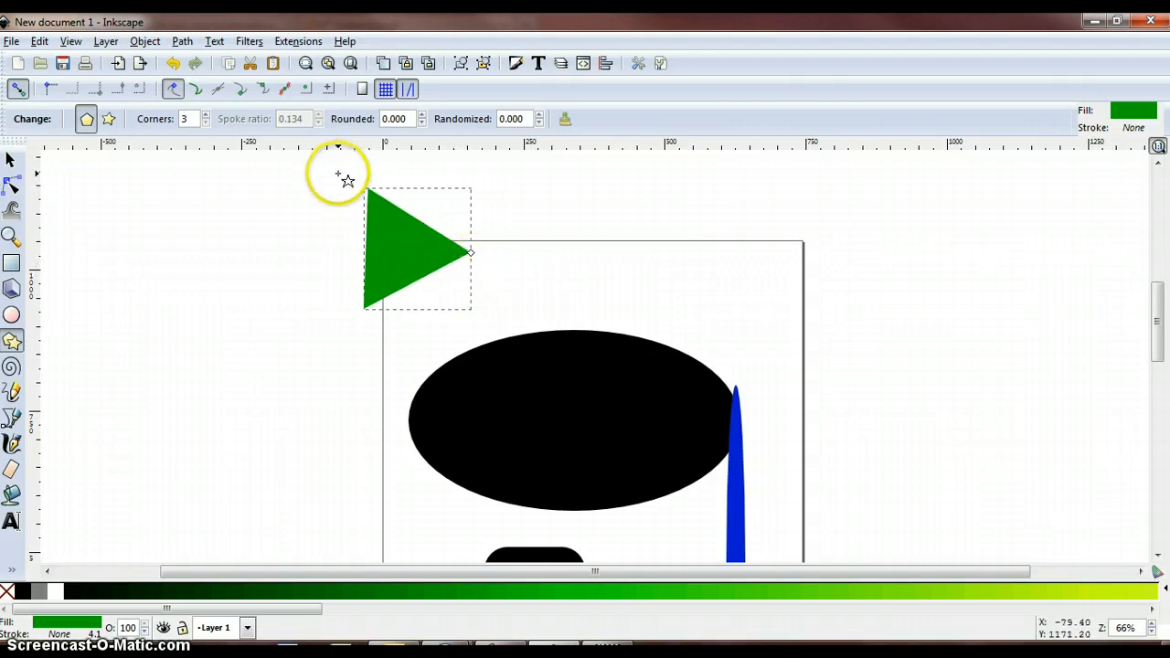
# Raise the green polygon's corner count in stages from 4 to 9, rotating and slightly shrinking it with its tip handle.
pyautogui.click(207, 115)
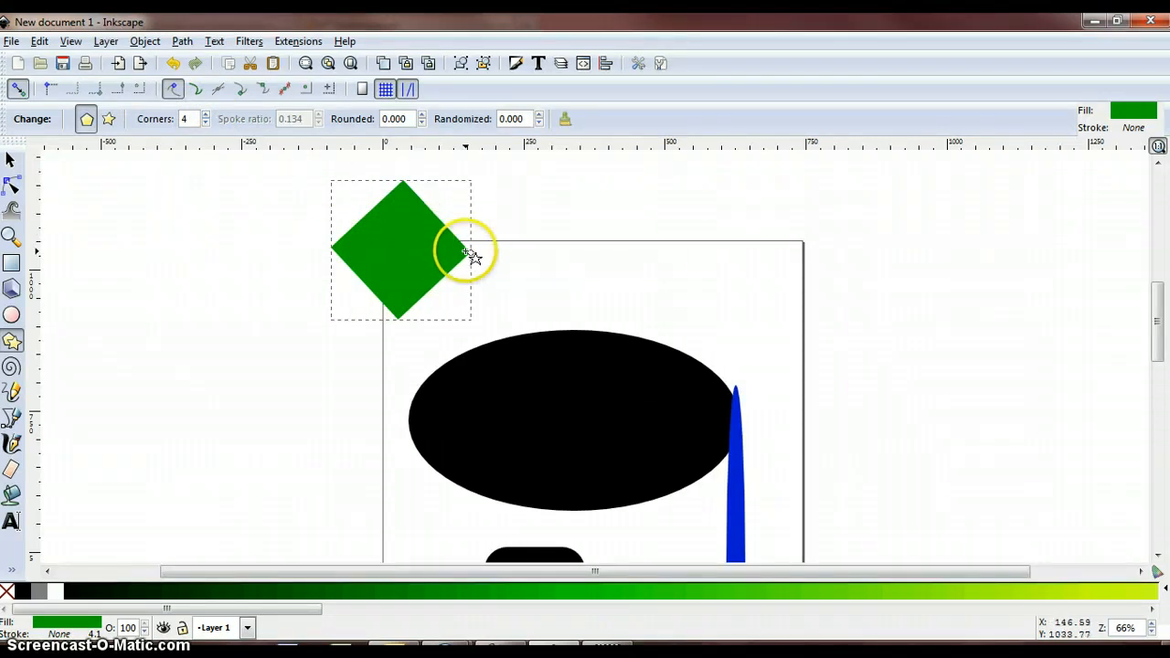
pyautogui.moveTo(472, 253); pyautogui.dragTo(451, 301)
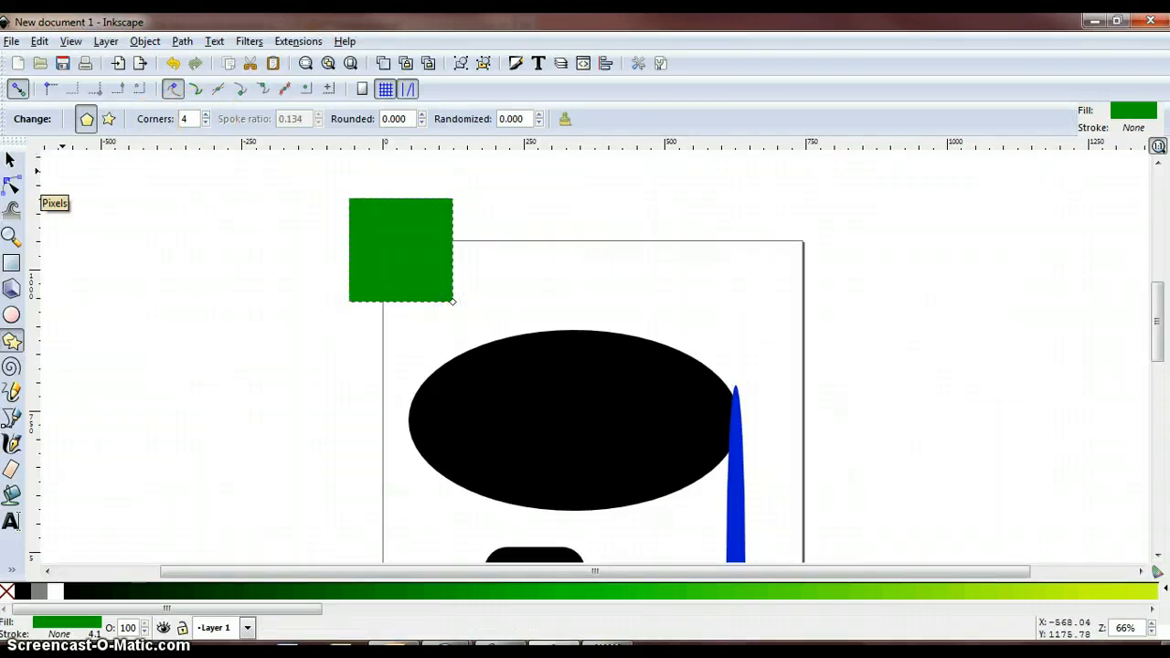
pyautogui.click(207, 114)
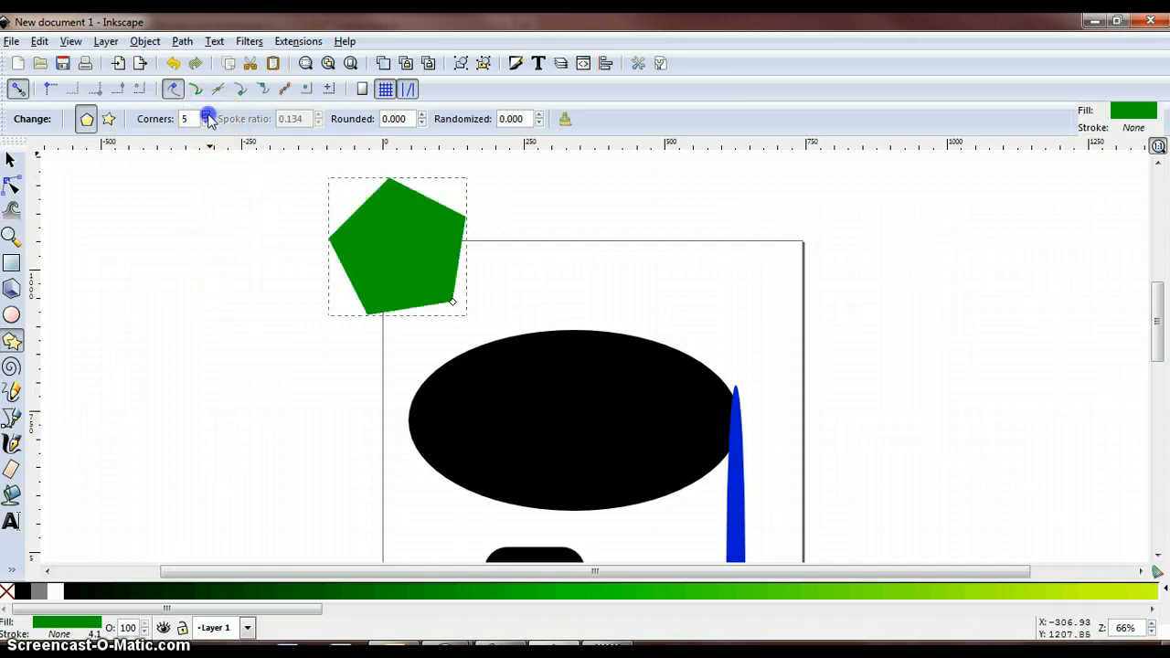
pyautogui.click(205, 115)
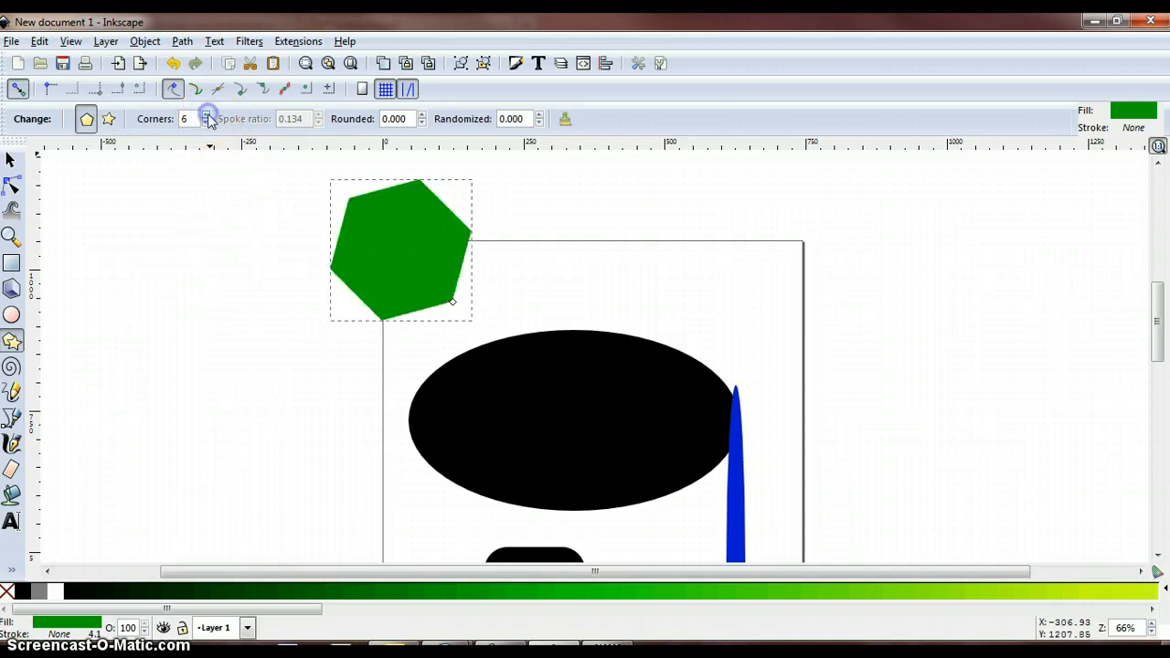
pyautogui.doubleClick(206, 115)
pyautogui.click(205, 115)
pyautogui.click(418, 290)
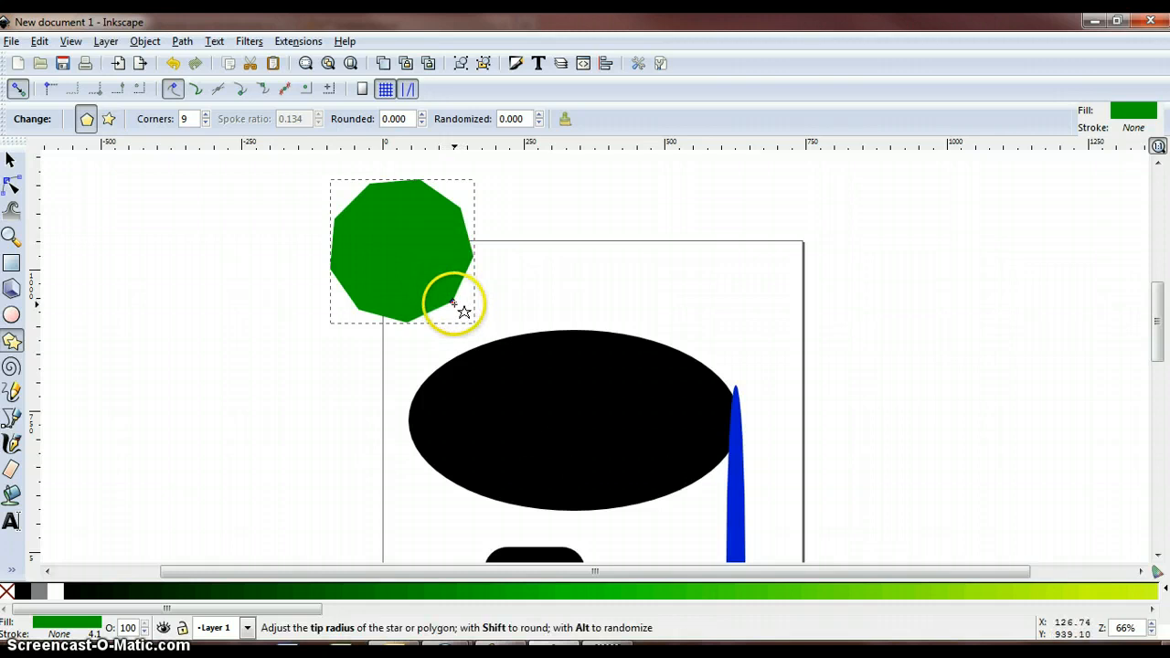
pyautogui.moveTo(457, 306)
pyautogui.mouseDown()
pyautogui.moveTo(478, 295)
pyautogui.moveTo(444, 345)
pyautogui.moveTo(438, 319)
pyautogui.mouseUp()
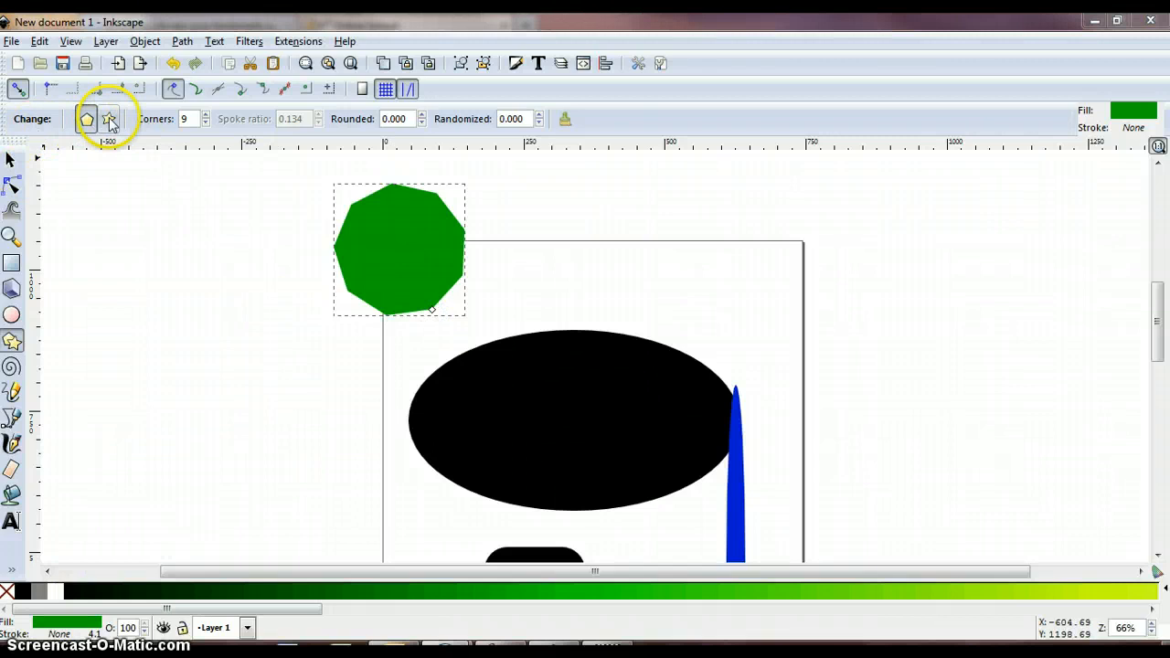
# Try the star form on the green nine-sided shape and return it to a polygon.
pyautogui.click(109, 120)
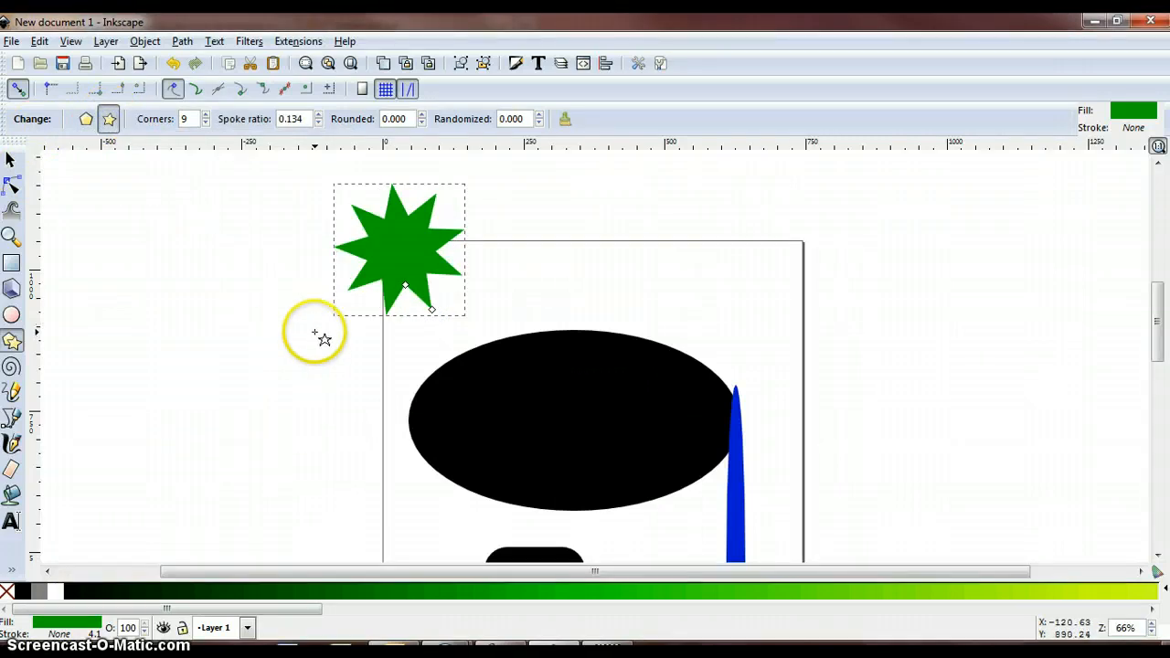
pyautogui.click(86, 118)
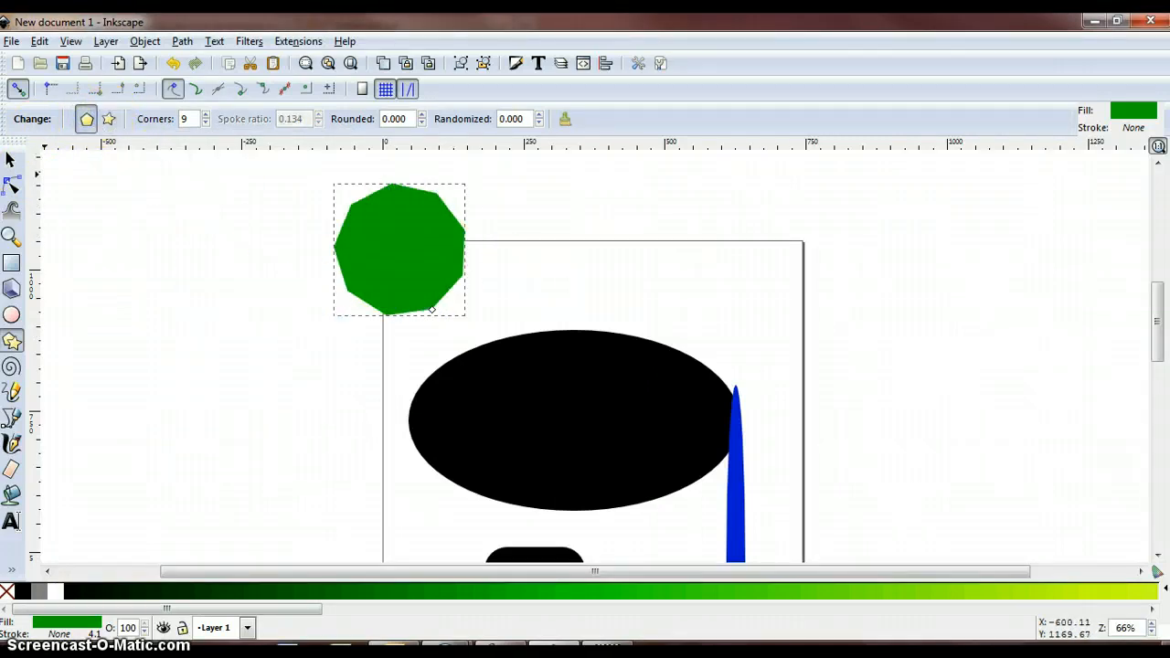
# Deselect the green polygon and draw a separate yellow-green star with 5 corners on the page's top edge, above the oval's right half.
pyautogui.click(20, 163)
pyautogui.click(206, 254)
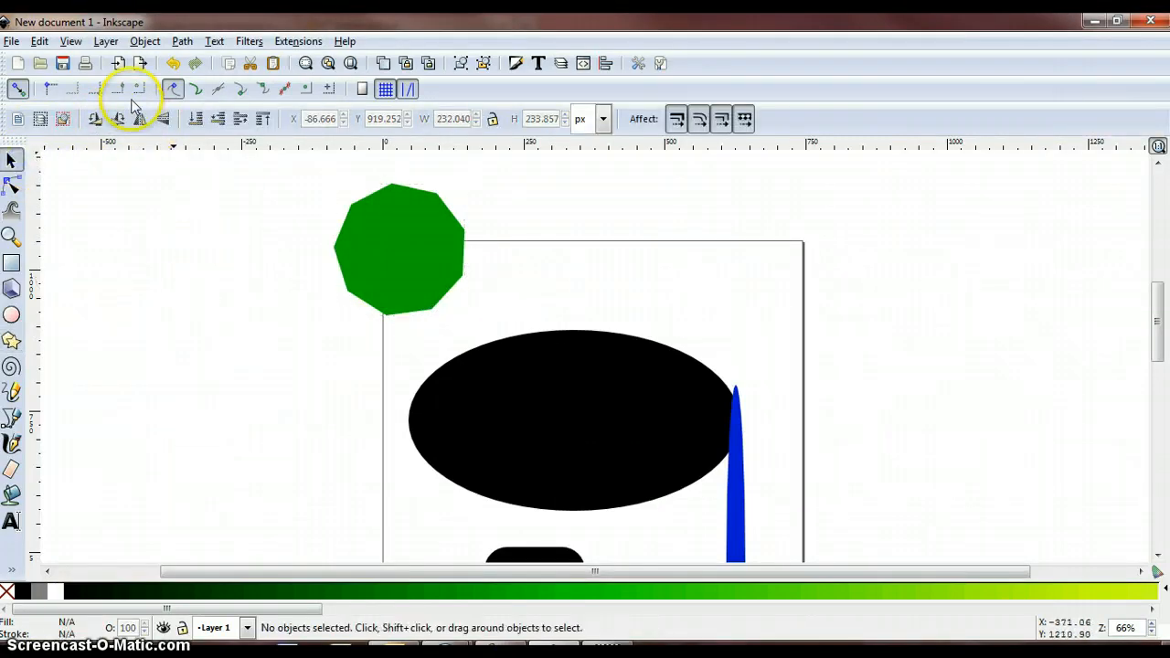
pyautogui.click(12, 340)
pyautogui.click(95, 119)
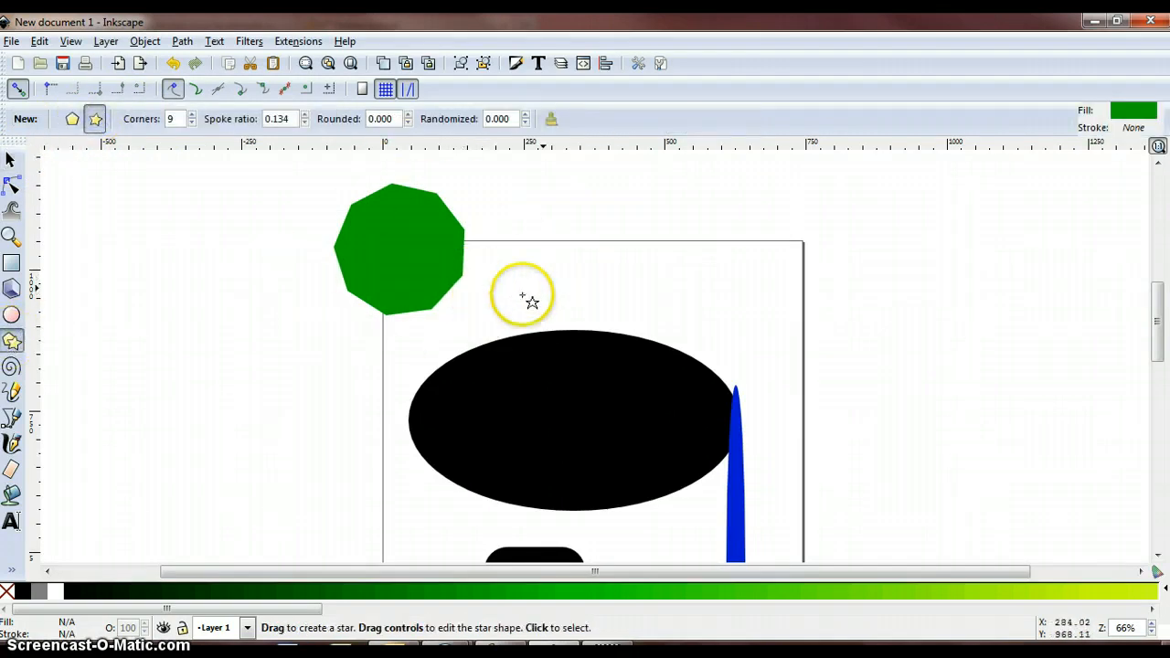
pyautogui.click(1134, 595)
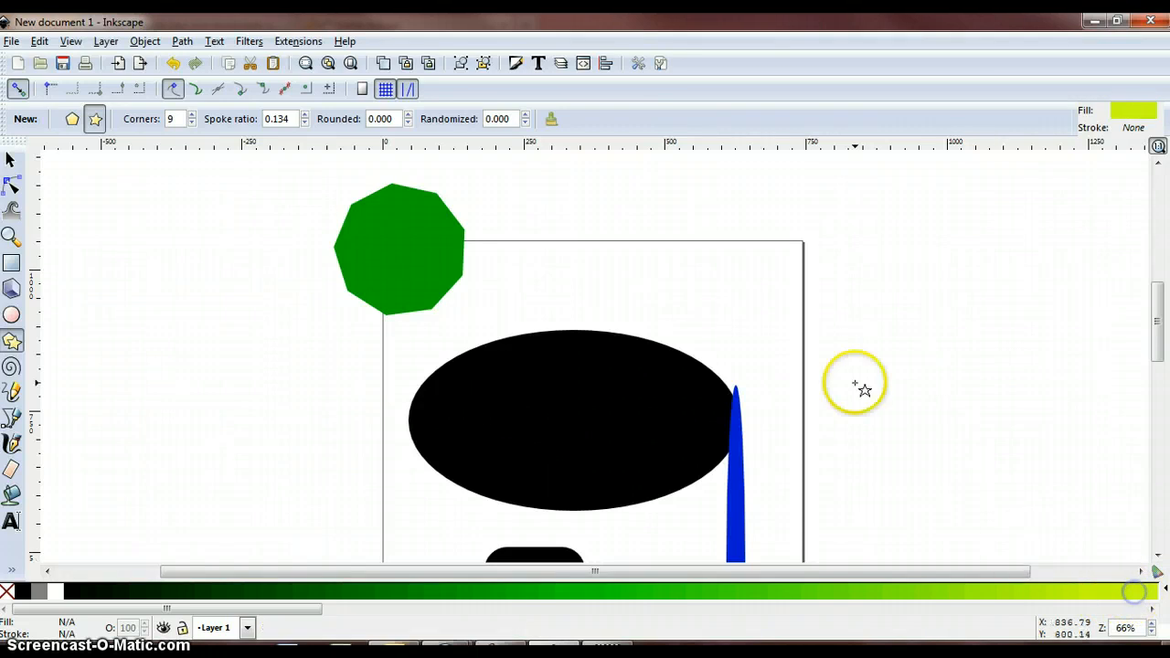
pyautogui.moveTo(295, 609); pyautogui.dragTo(470, 609)
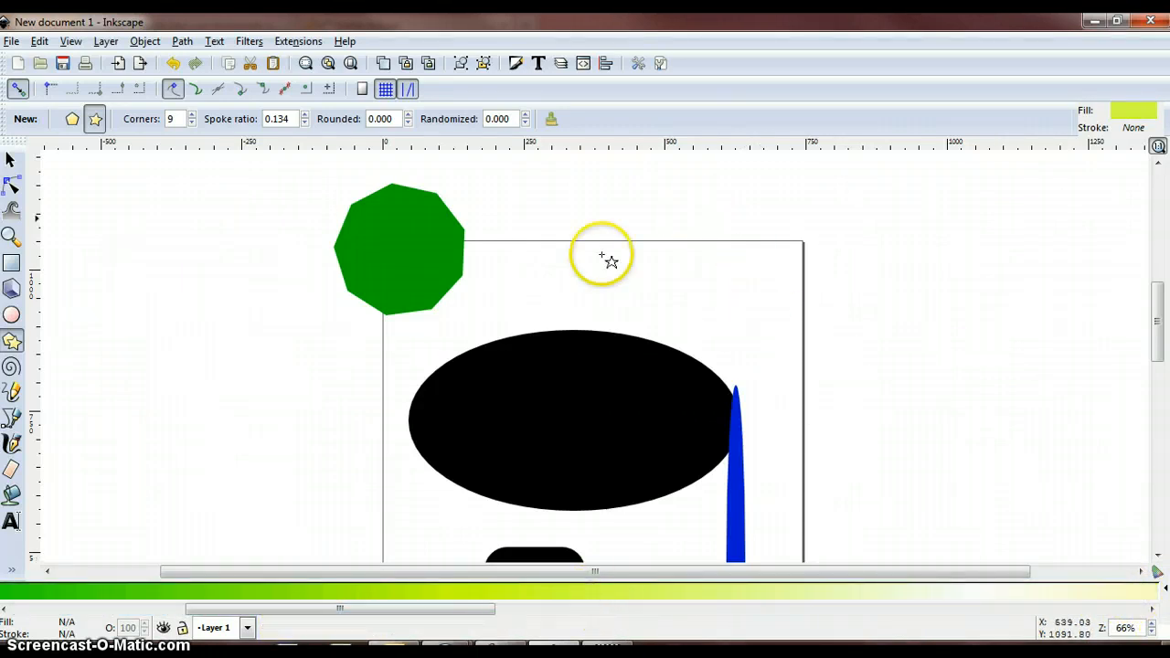
pyautogui.click(528, 596)
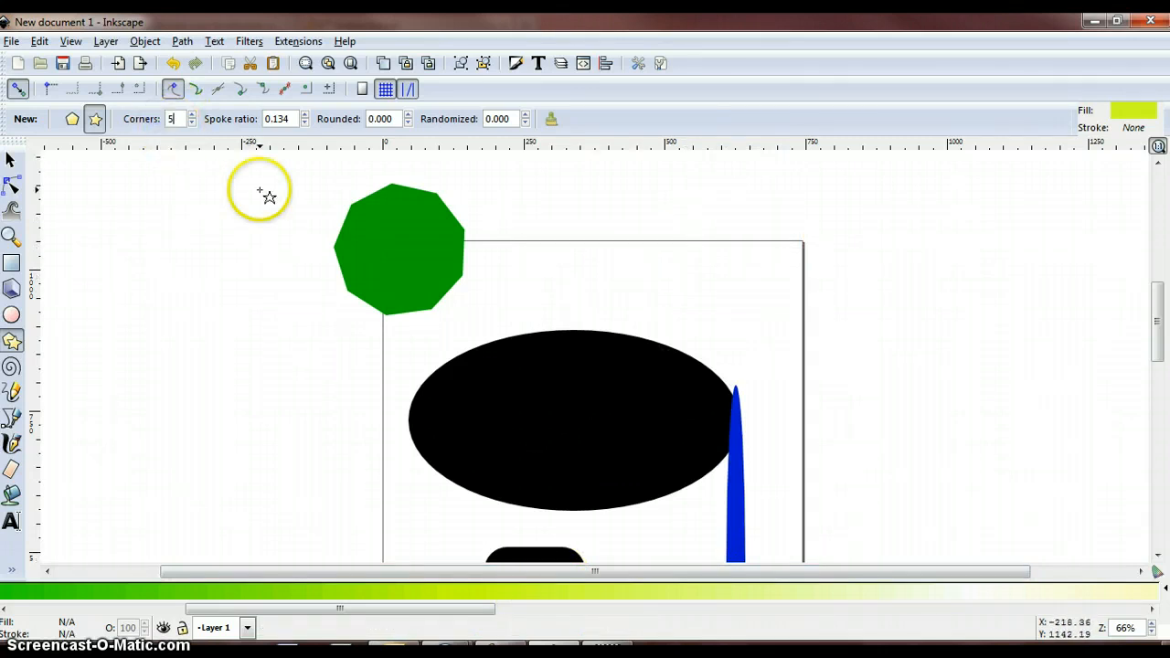
pyautogui.moveTo(670, 239); pyautogui.dragTo(722, 209)
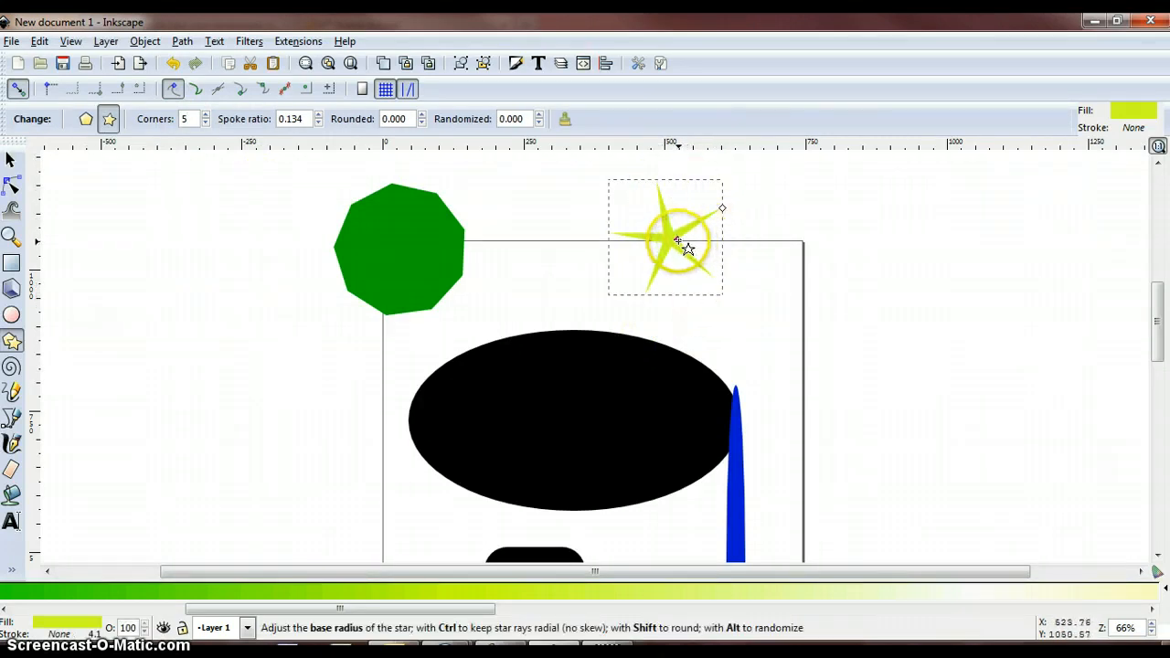
# Reshape the yellow-green star to 19 corners and a spoke ratio of about 0.819, skewing its rays with the inner handle.
pyautogui.moveTo(678, 240); pyautogui.dragTo(700, 240)
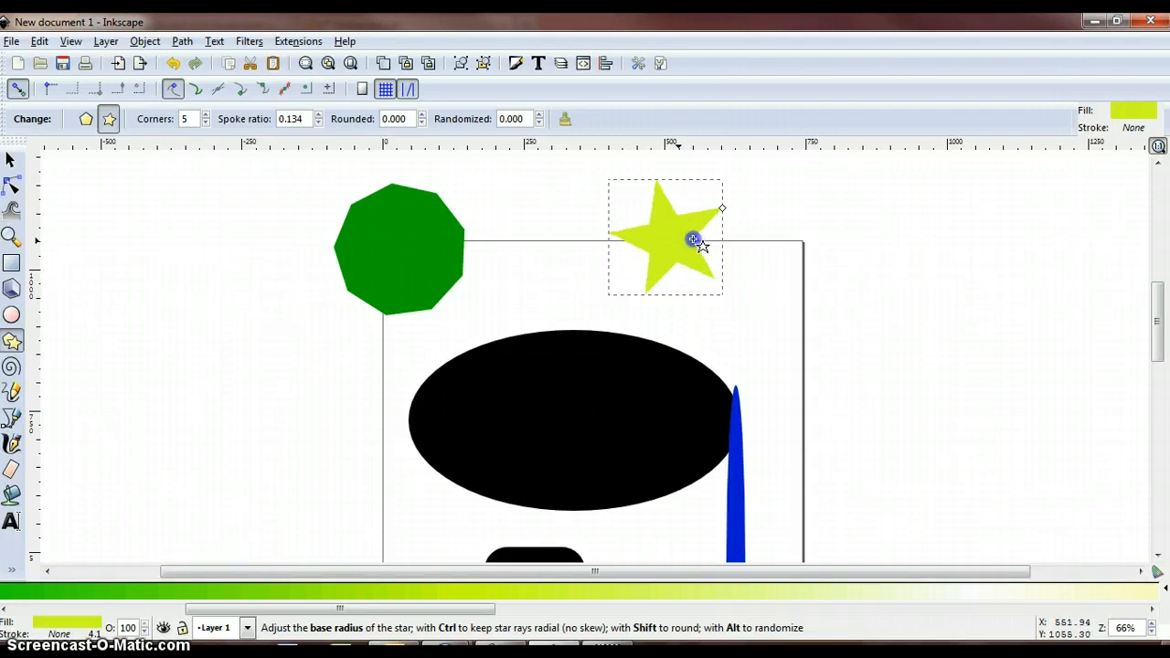
pyautogui.moveTo(698, 241); pyautogui.dragTo(700, 241)
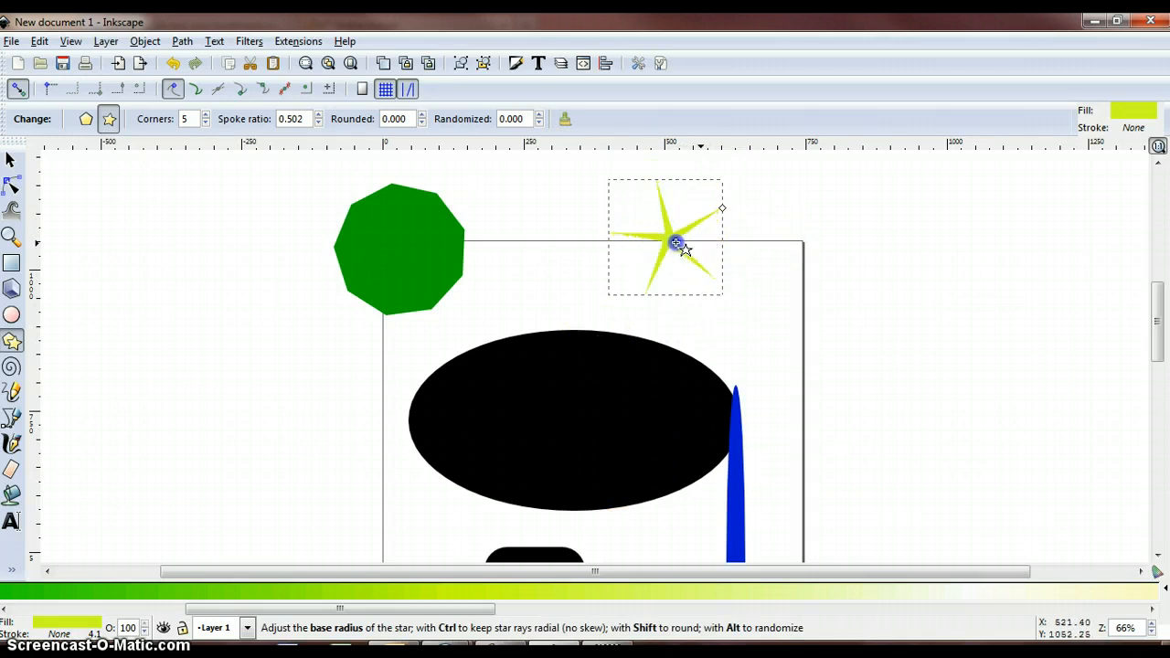
pyautogui.moveTo(684, 247); pyautogui.dragTo(722, 160)
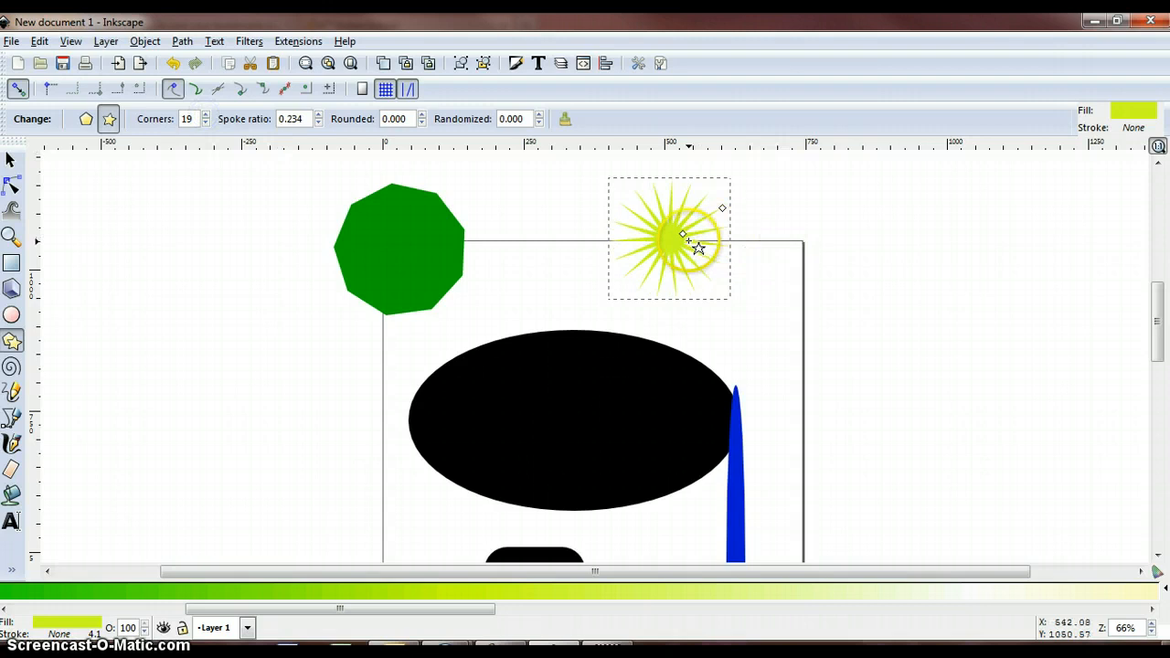
pyautogui.moveTo(642, 248); pyautogui.dragTo(620, 232)
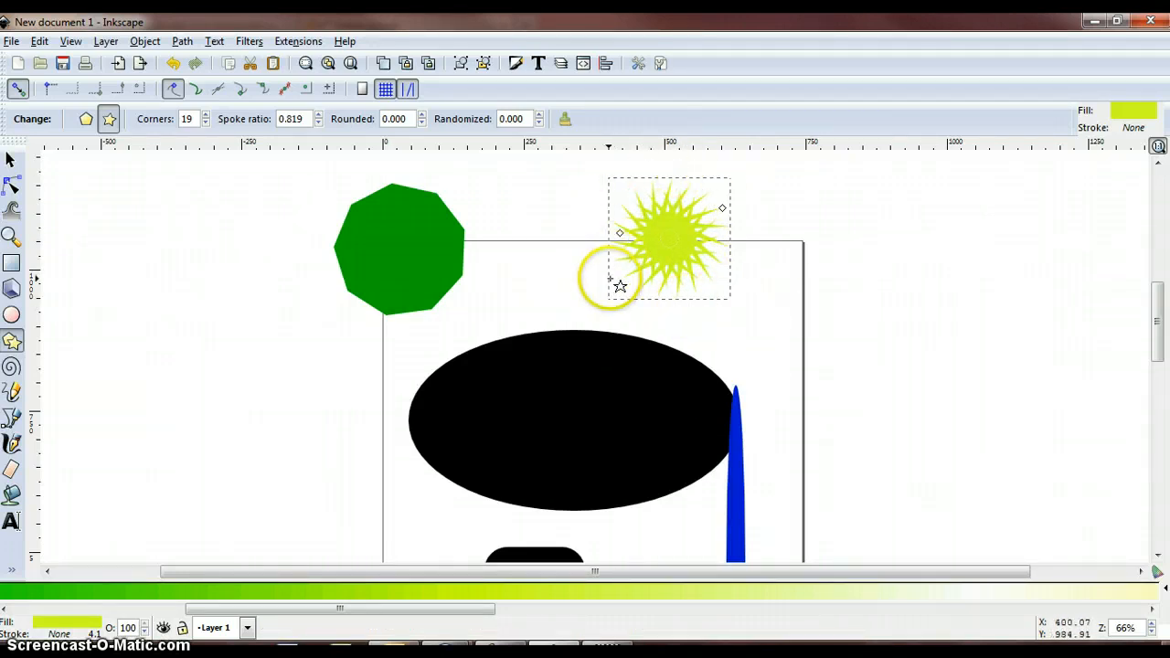
# Enlarge the 19-cornered star to about 260 px wide with its tip handle and fill it yellow.
pyautogui.moveTo(722, 208)
pyautogui.mouseDown()
pyautogui.moveTo(768, 193)
pyautogui.moveTo(737, 209)
pyautogui.mouseUp()
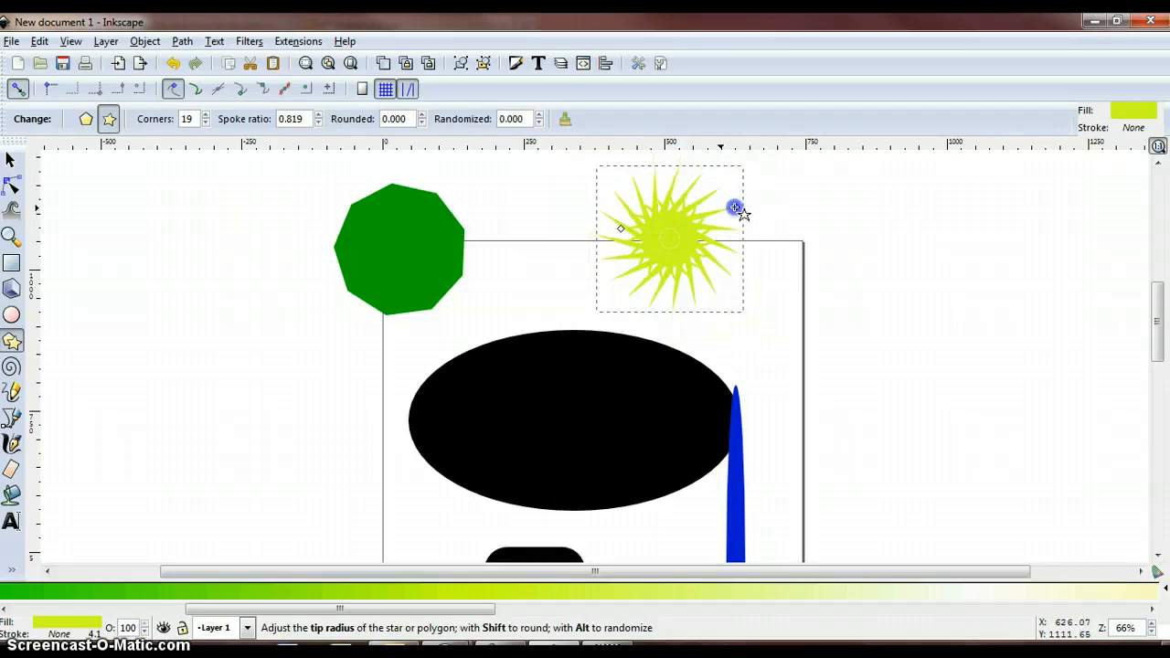
pyautogui.press('s')
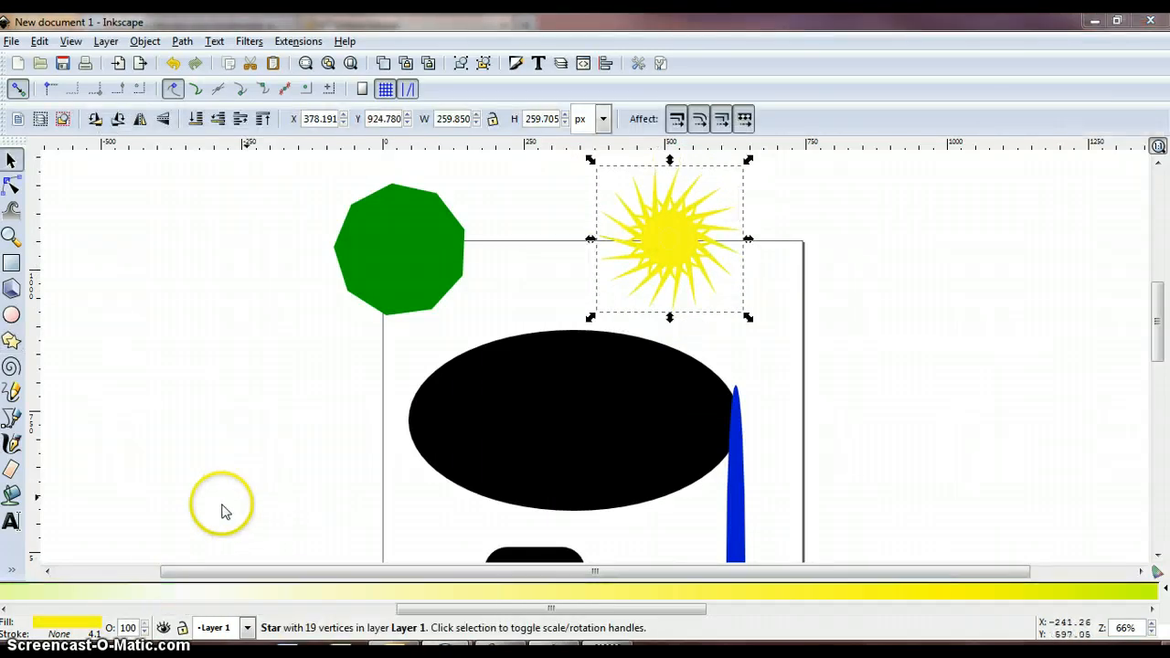
# Spread out the black oval, the tall blue ellipse and the small rounded black square so they no longer crowd each other.
pyautogui.click(514, 444)
pyautogui.moveTo(514, 444); pyautogui.dragTo(496, 472)
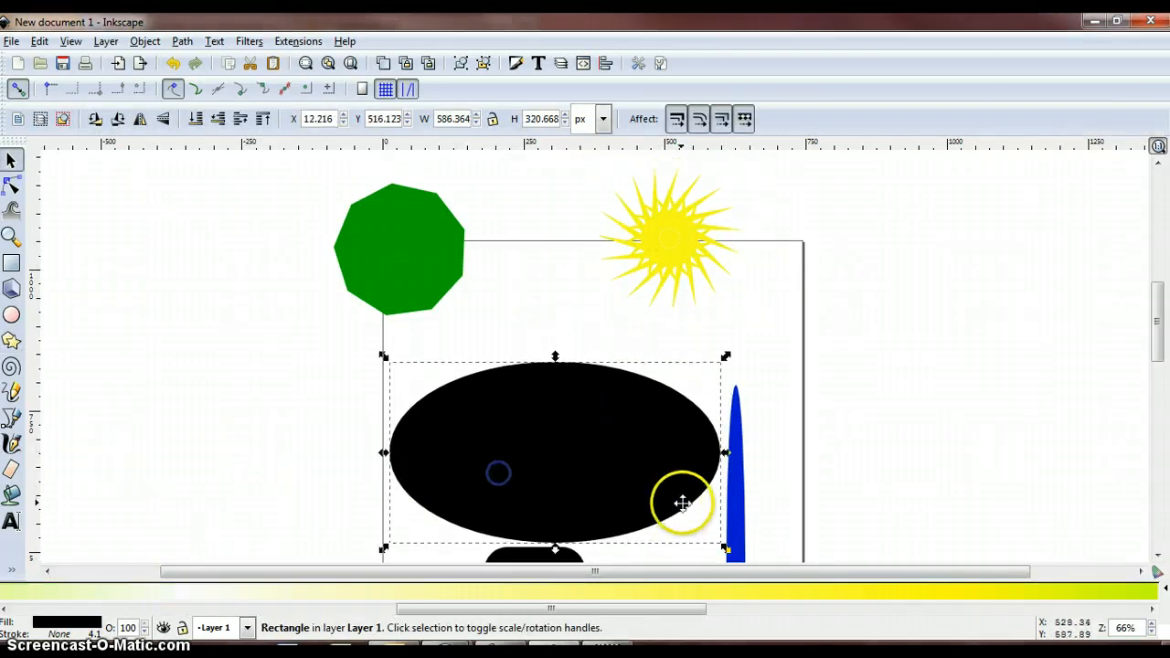
pyautogui.moveTo(740, 503); pyautogui.dragTo(763, 500)
pyautogui.scroll(-5, 763, 500)
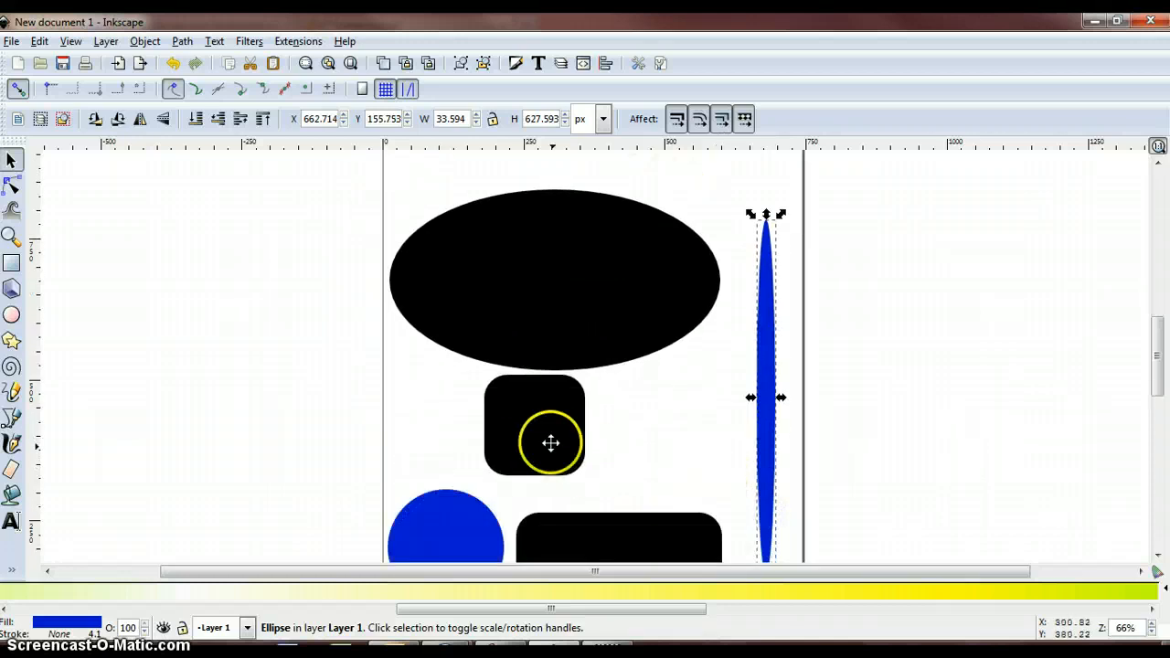
pyautogui.moveTo(548, 444); pyautogui.dragTo(468, 447)
pyautogui.click(611, 334)
pyautogui.scroll(6, 648, 405)
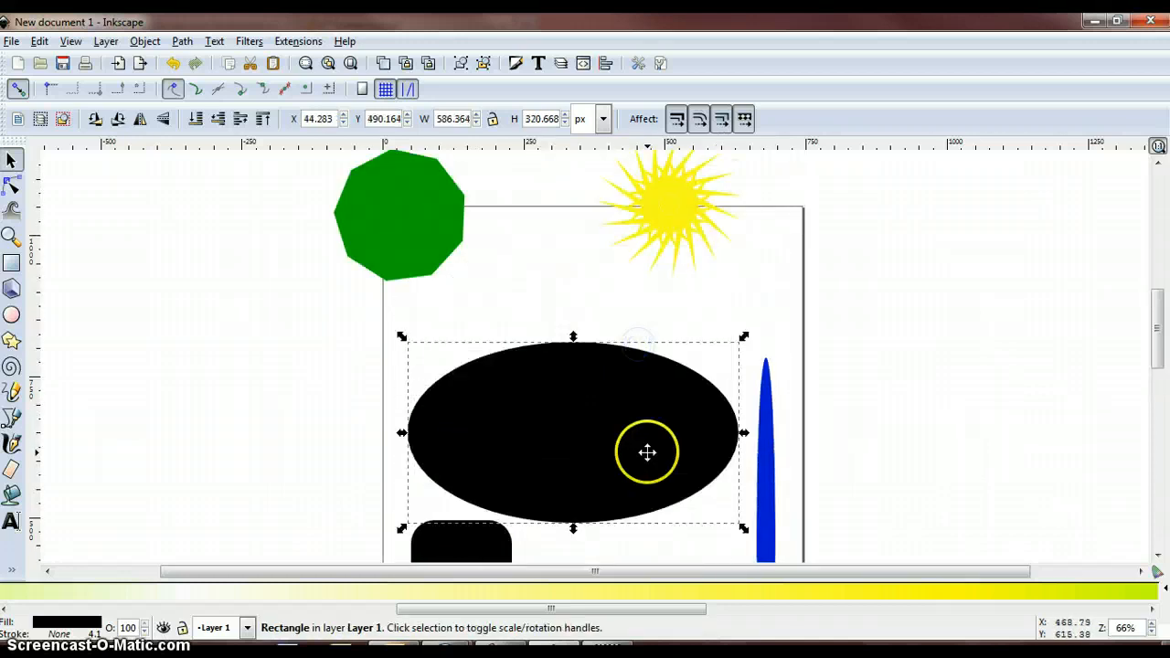
# Move the yellow star and the green nine-sided polygon down into the page's upper corners, above the black oval.
pyautogui.moveTo(643, 269); pyautogui.dragTo(731, 367)
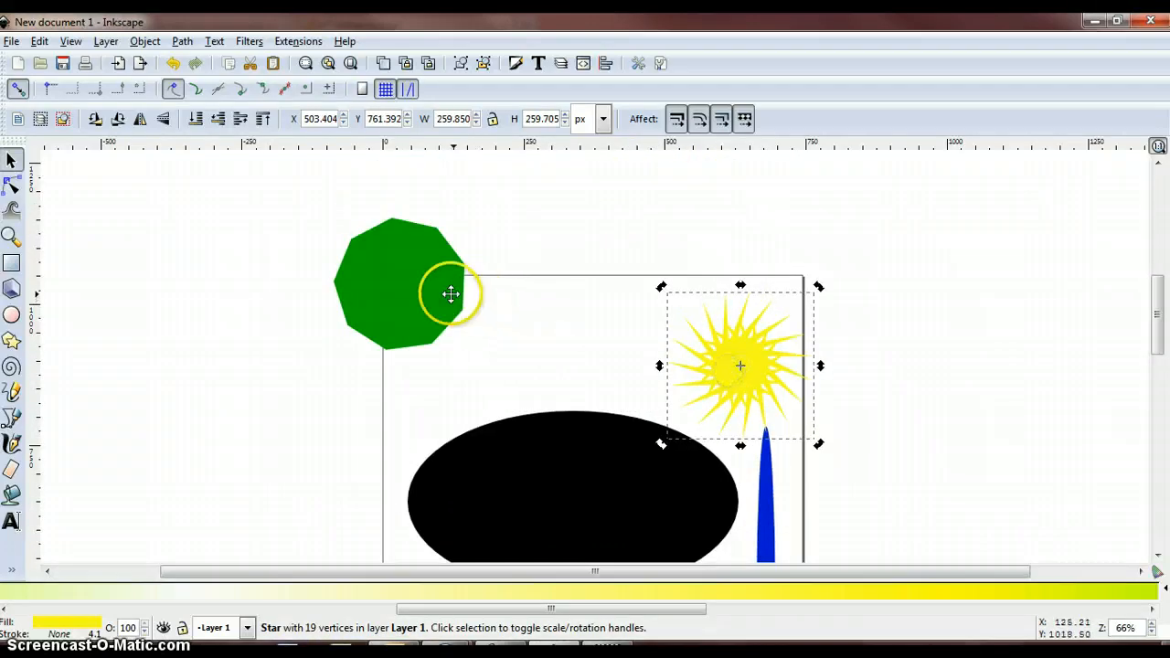
pyautogui.moveTo(449, 293); pyautogui.dragTo(498, 360)
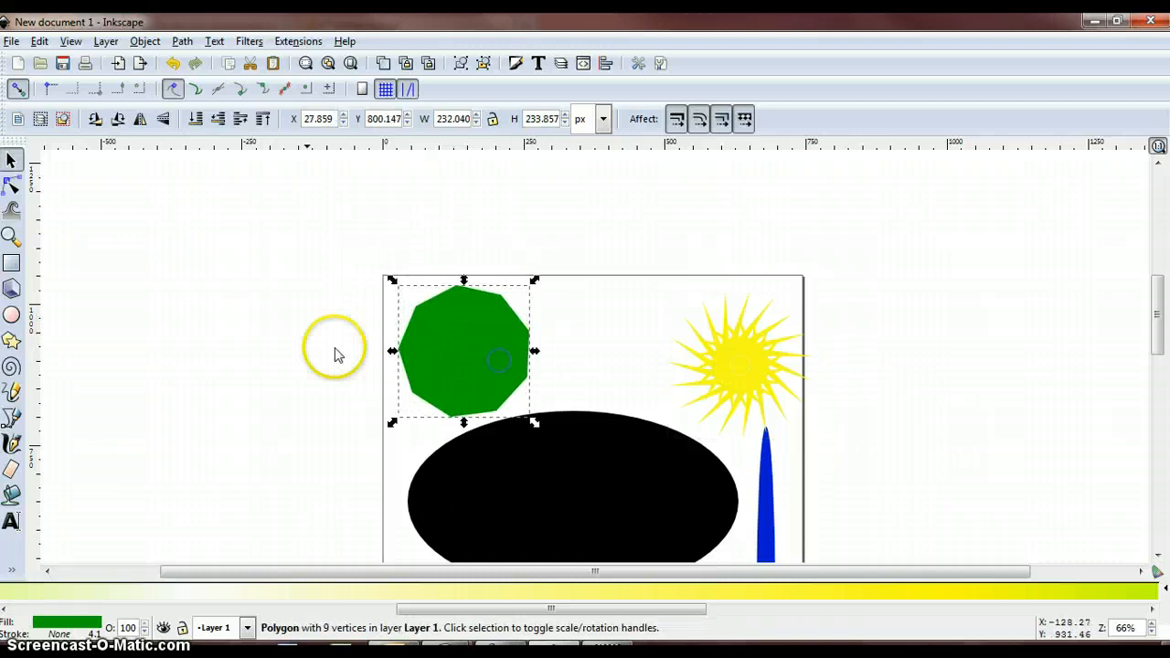
pyautogui.click(281, 331)
pyautogui.scroll(-3, 282, 353)
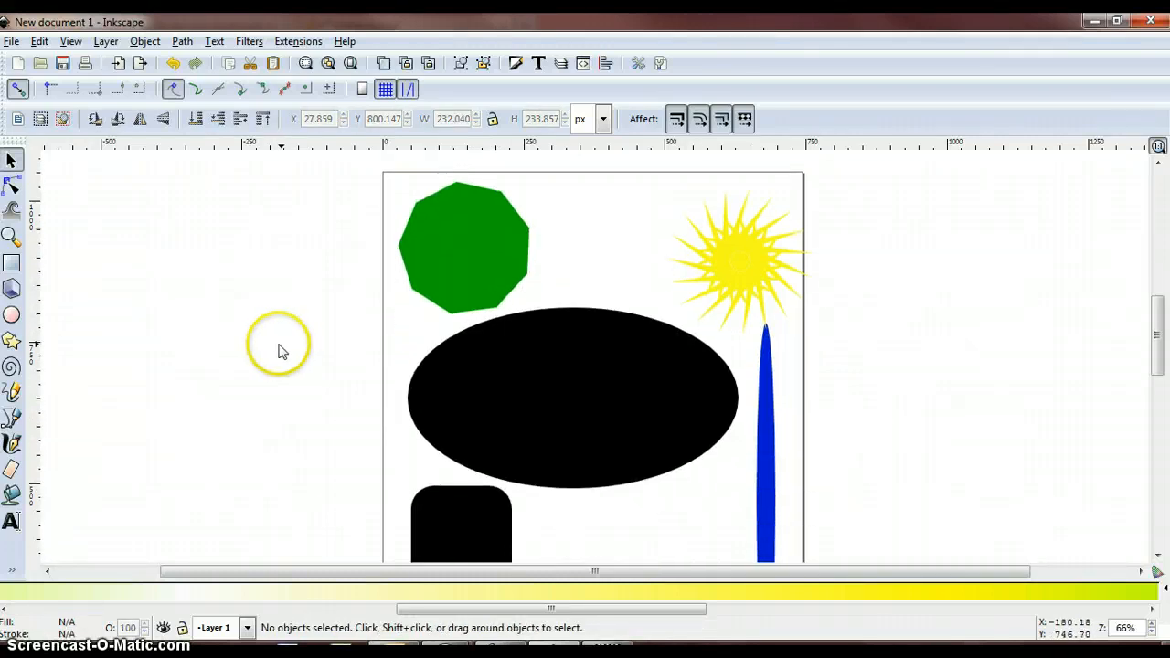
# Nudge the yellow star up and left so all its rays fit inside the page, and deselect it.
pyautogui.moveTo(510, 402)
pyautogui.mouseDown()
pyautogui.moveTo(502, 376)
pyautogui.moveTo(535, 332)
pyautogui.moveTo(530, 408)
pyautogui.moveTo(478, 387)
pyautogui.moveTo(535, 390)
pyautogui.moveTo(516, 409)
pyautogui.moveTo(511, 311)
pyautogui.moveTo(554, 290)
pyautogui.moveTo(460, 333)
pyautogui.moveTo(541, 417)
pyautogui.moveTo(528, 491)
pyautogui.moveTo(530, 396)
pyautogui.moveTo(509, 402)
pyautogui.mouseUp()
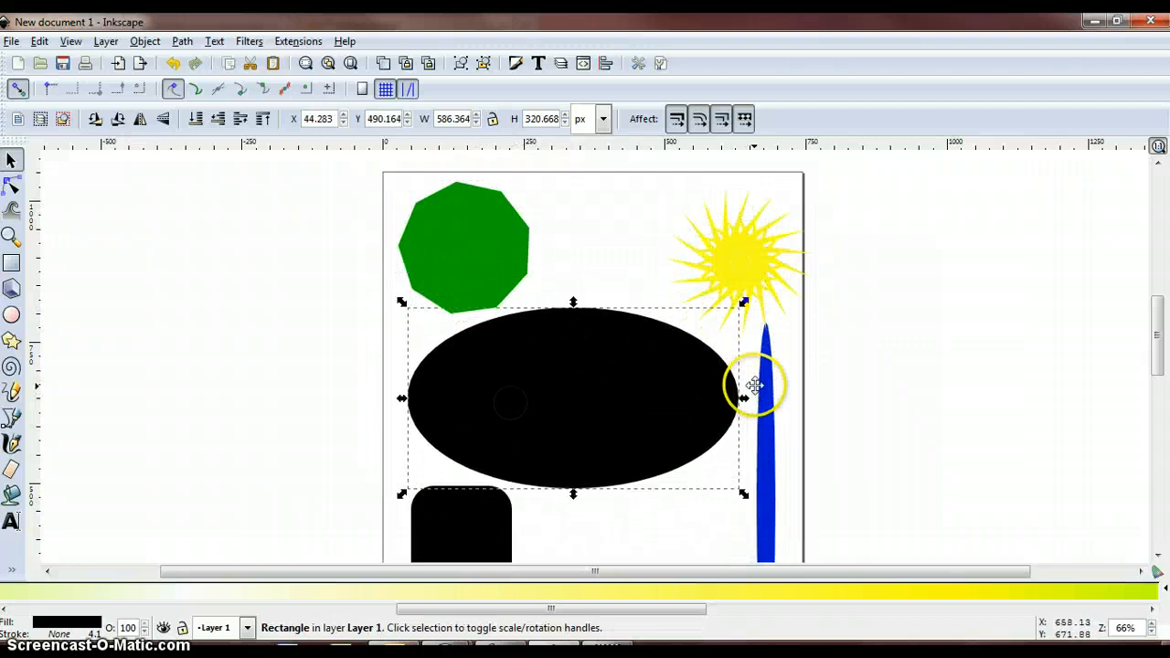
pyautogui.scroll(-5, 760, 387)
pyautogui.scroll(2, 784, 354)
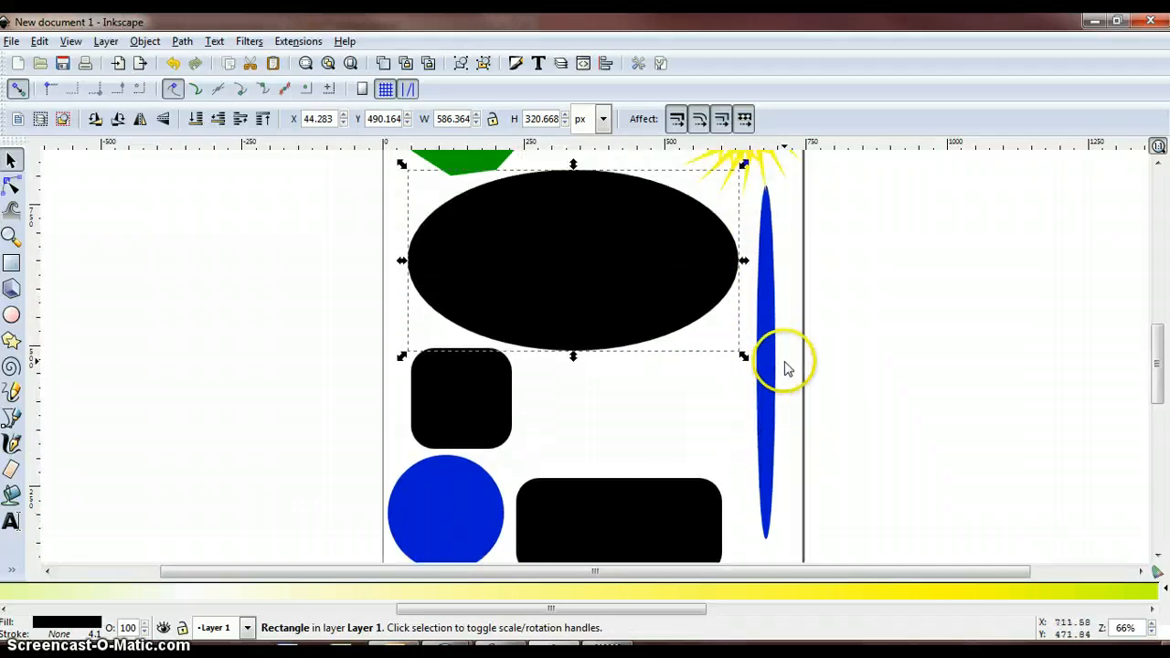
pyautogui.scroll(3, 738, 387)
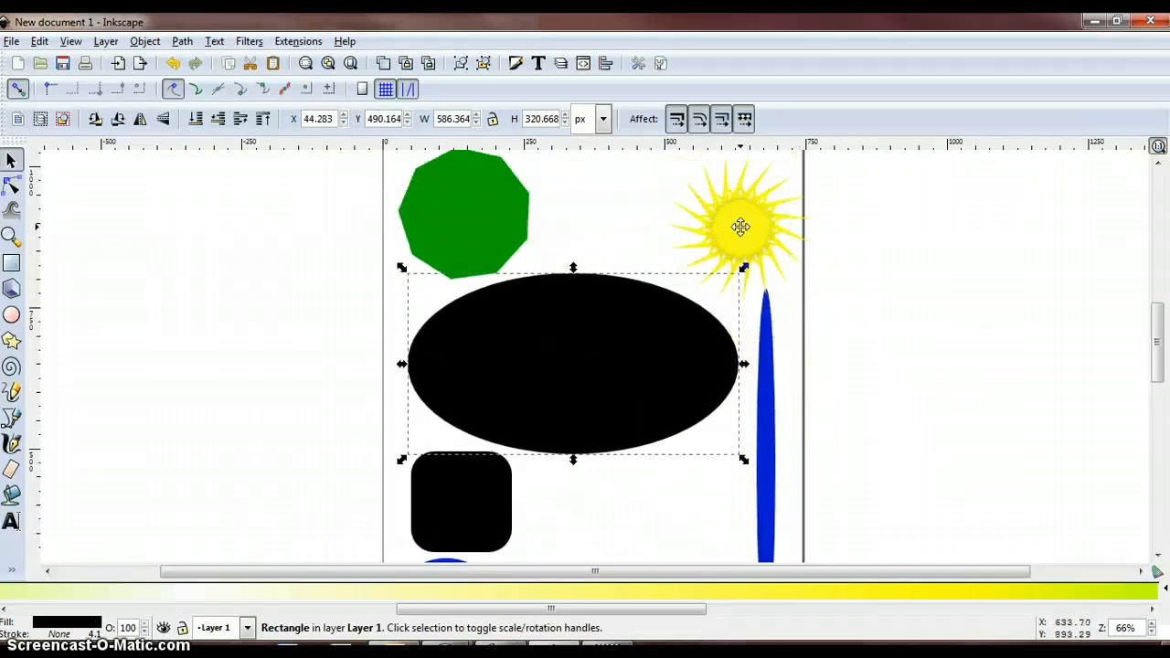
pyautogui.moveTo(741, 226)
pyautogui.mouseDown()
pyautogui.moveTo(755, 225)
pyautogui.moveTo(593, 240)
pyautogui.moveTo(515, 225)
pyautogui.moveTo(695, 391)
pyautogui.moveTo(707, 449)
pyautogui.moveTo(488, 533)
pyautogui.moveTo(723, 214)
pyautogui.mouseUp()
pyautogui.click(854, 316)
pyautogui.scroll(1, 854, 316)
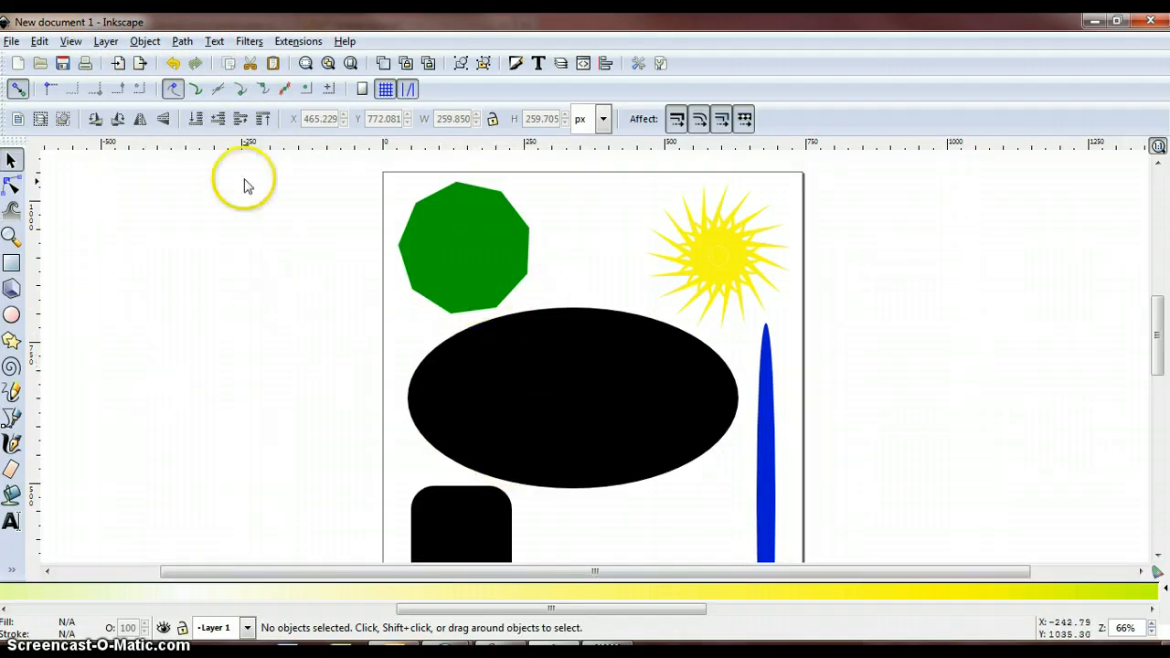
# Show the Layers dialog and add two layers named Ellipse and Star, each above the current layer.
pyautogui.click(104, 42)
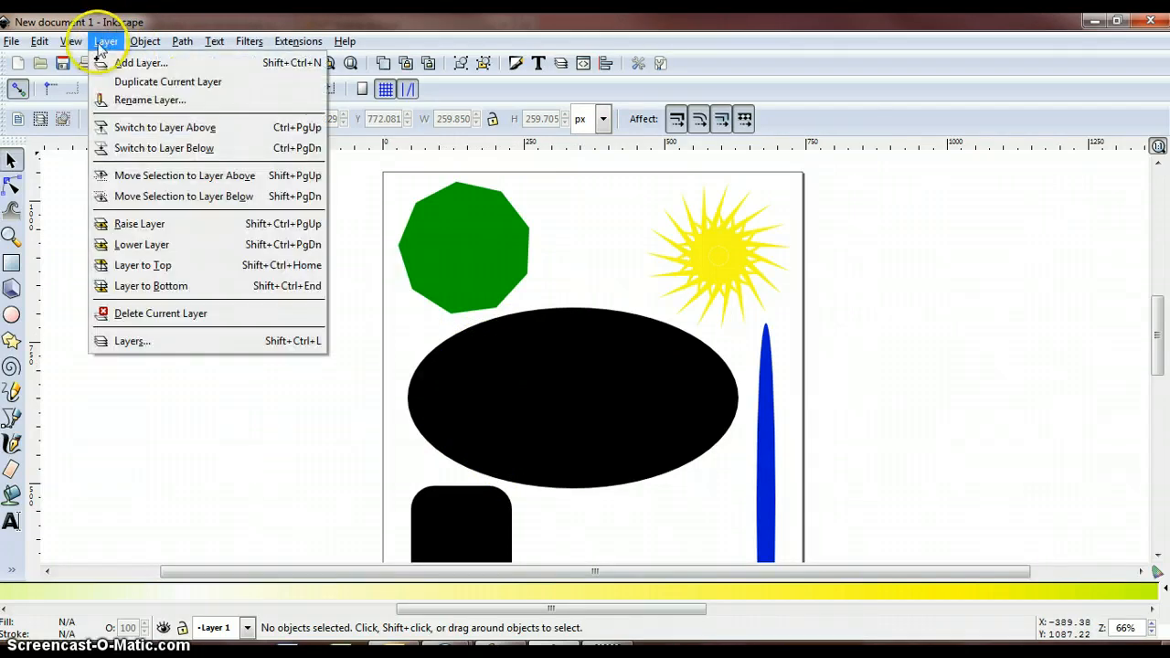
pyautogui.click(133, 341)
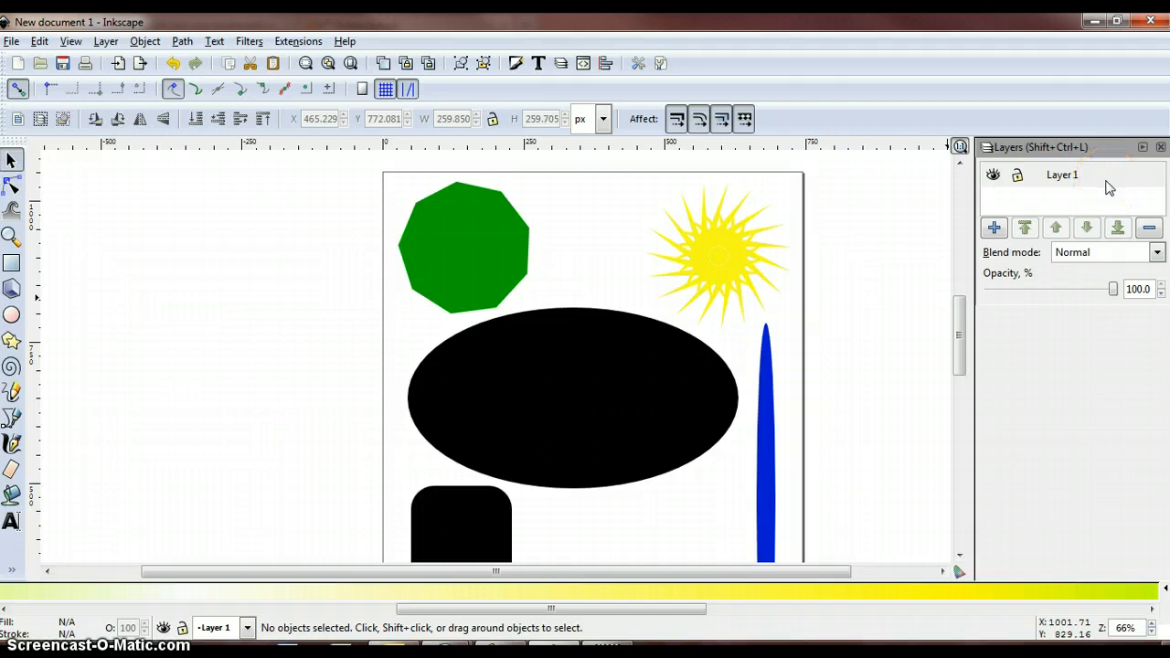
pyautogui.click(994, 230)
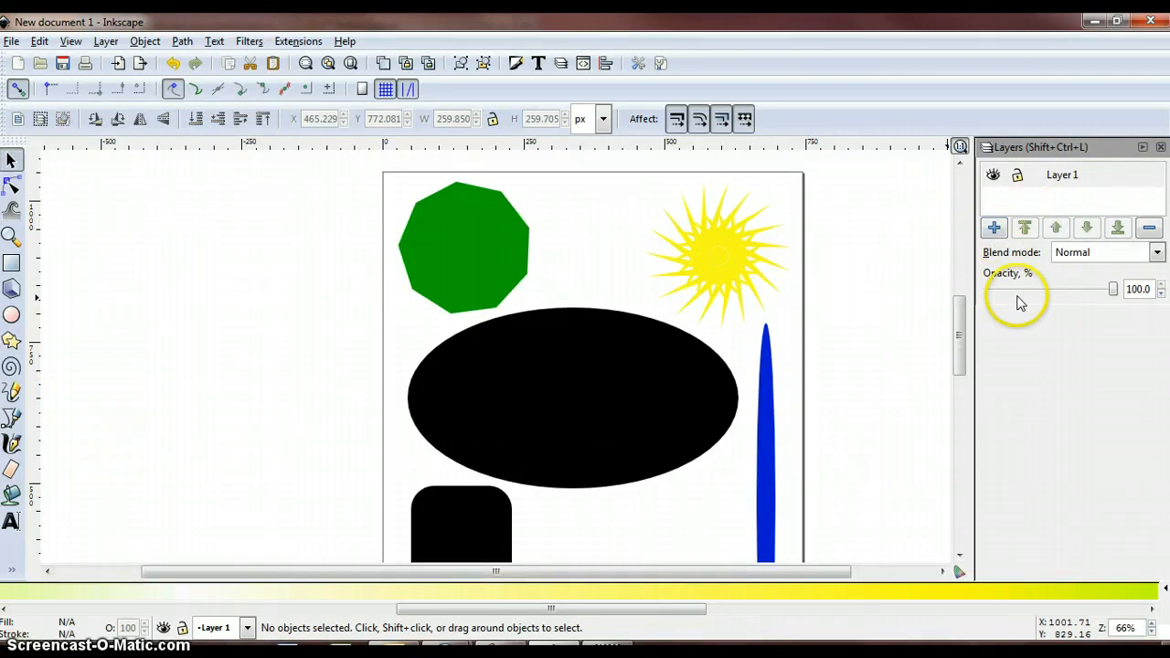
pyautogui.click(994, 228)
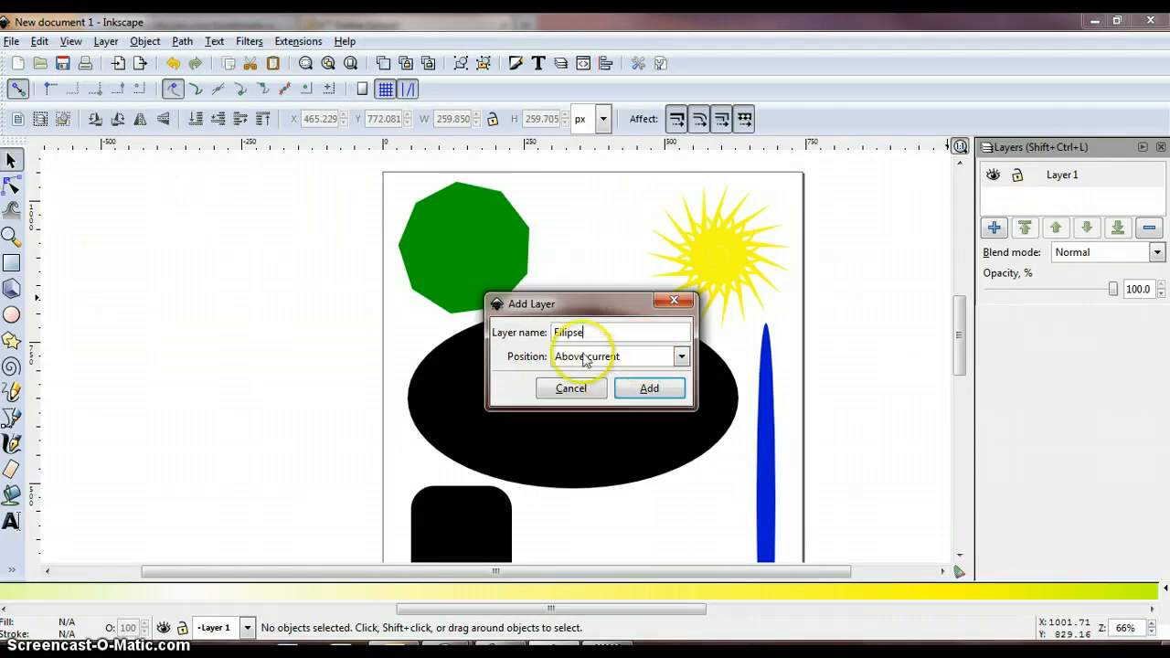
pyautogui.click(647, 391)
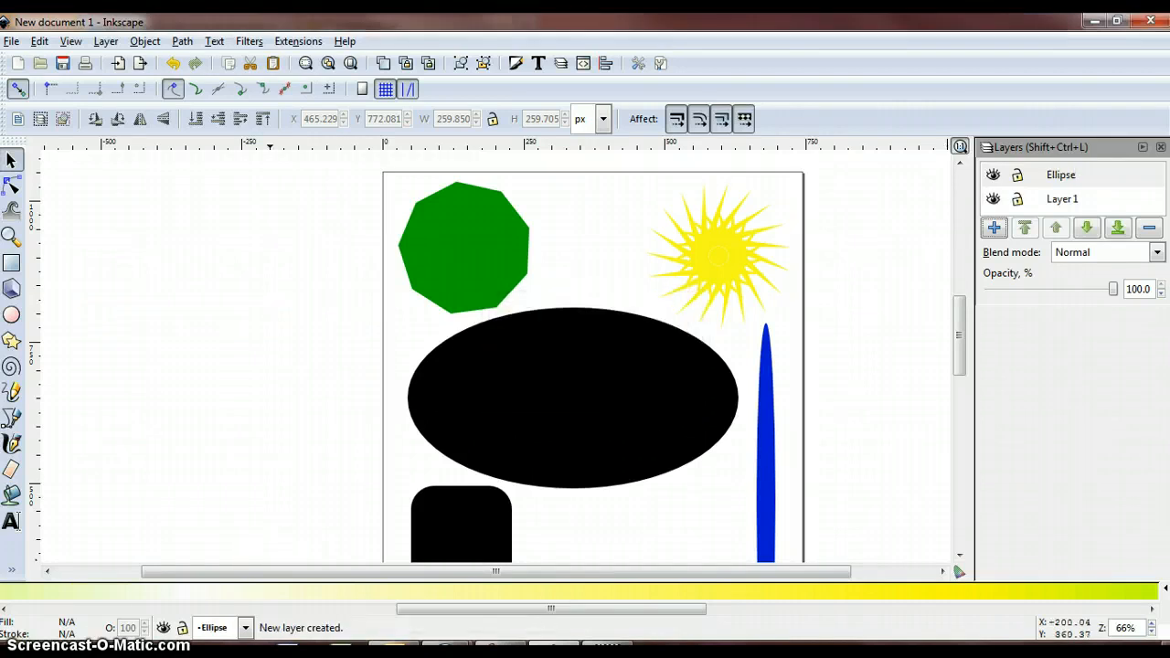
pyautogui.click(993, 229)
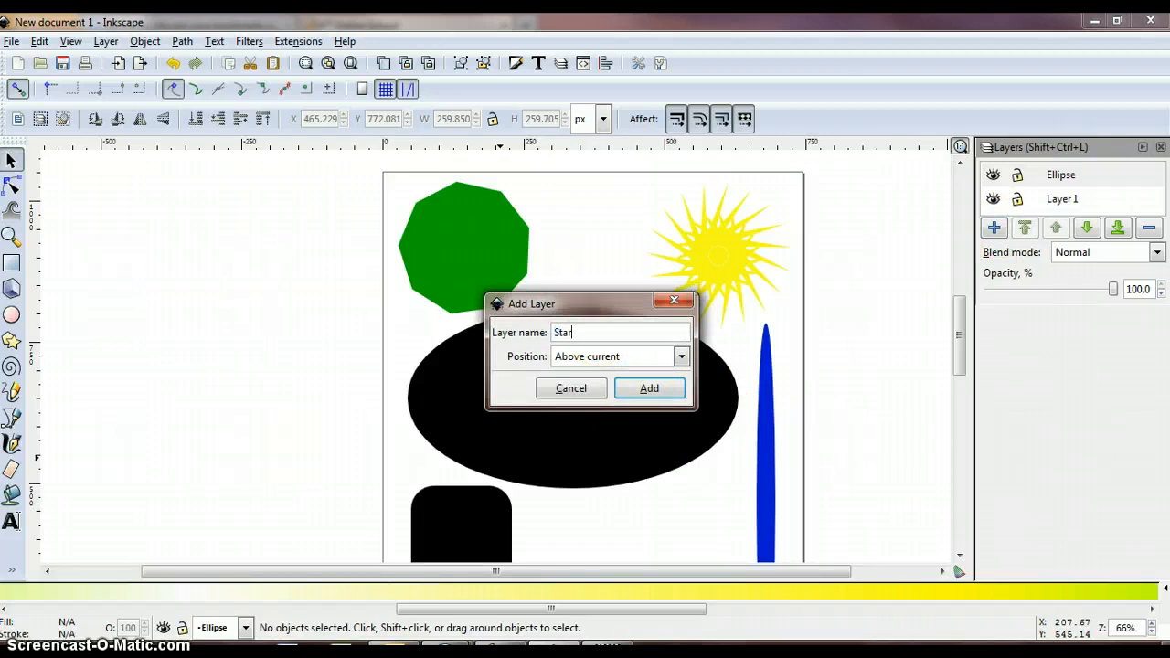
pyautogui.click(647, 389)
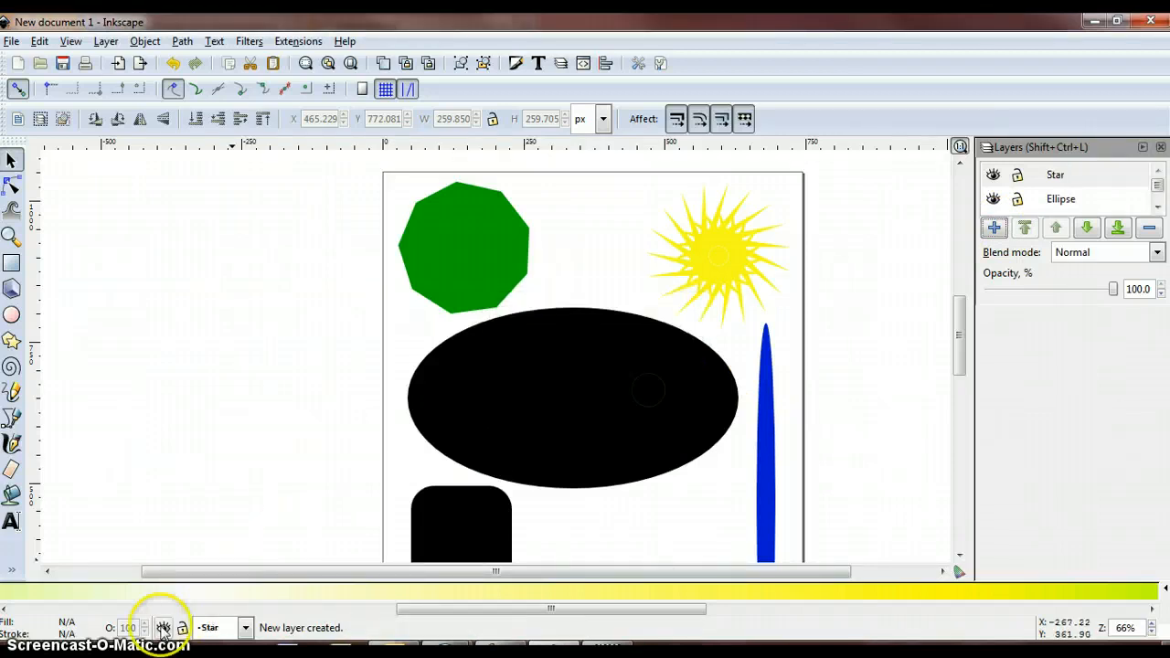
# Make Layer 1 current and cut the tall blue ellipse and the blue circle from it together.
pyautogui.click(1157, 178)
pyautogui.moveTo(1157, 179); pyautogui.dragTo(1158, 196)
pyautogui.click(1157, 209)
pyautogui.click(1068, 203)
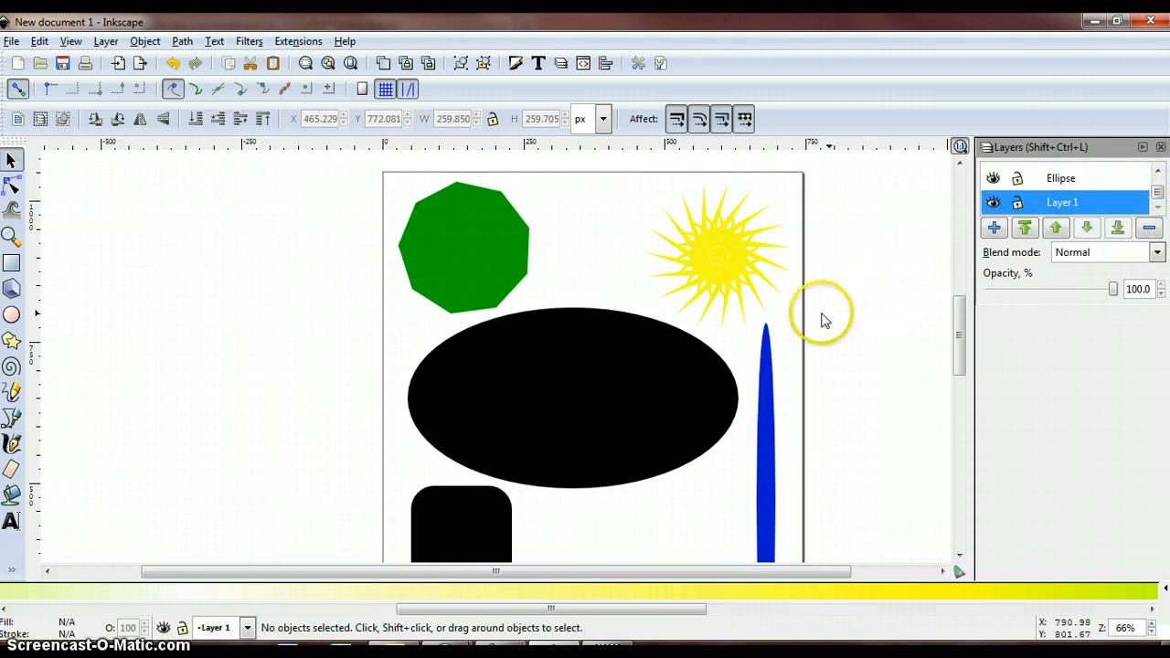
pyautogui.scroll(-5, 818, 316)
pyautogui.click(757, 287)
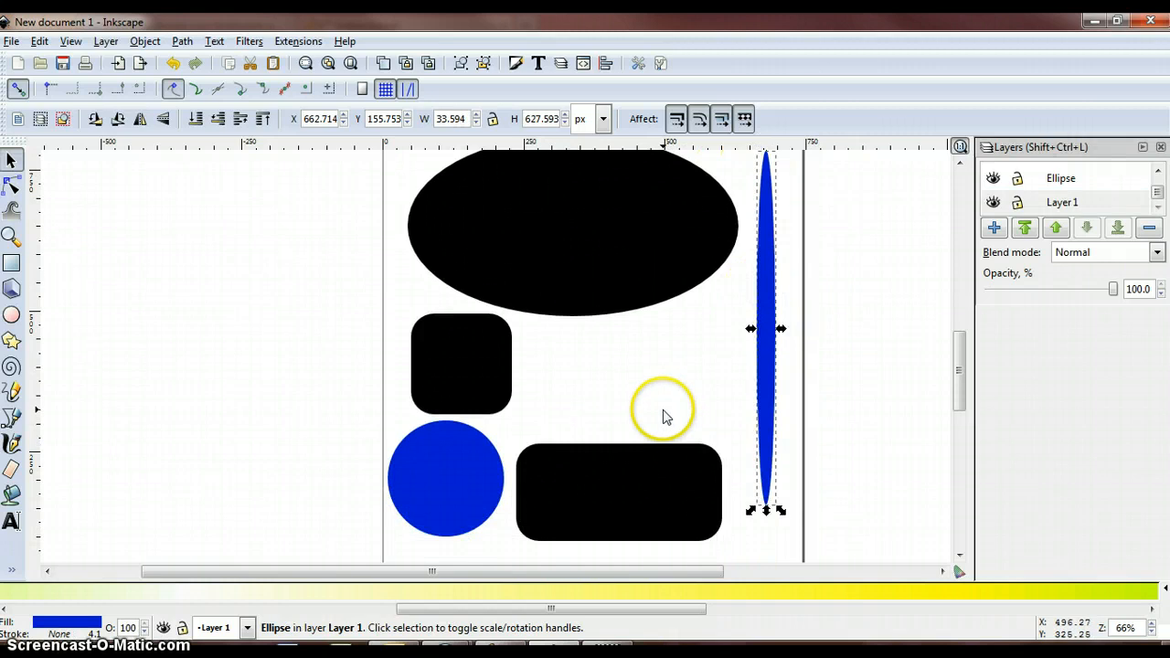
pyautogui.keyDown('shift'); pyautogui.click(447, 463); pyautogui.keyUp('shift')
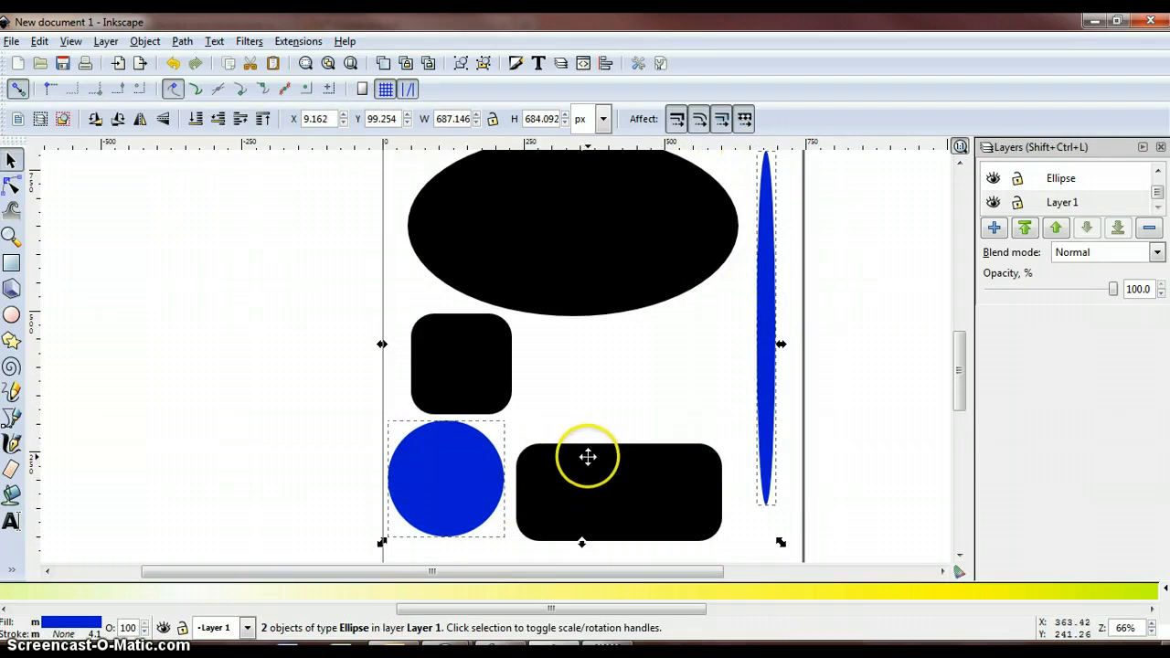
pyautogui.scroll(1, 789, 488)
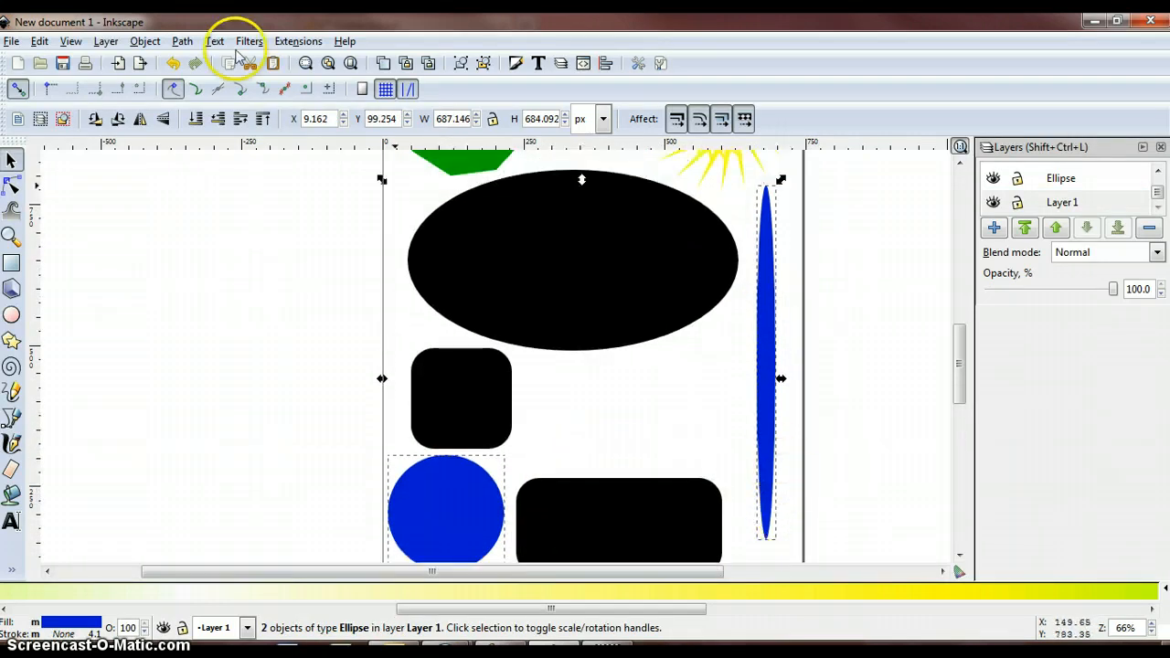
pyautogui.click(41, 42)
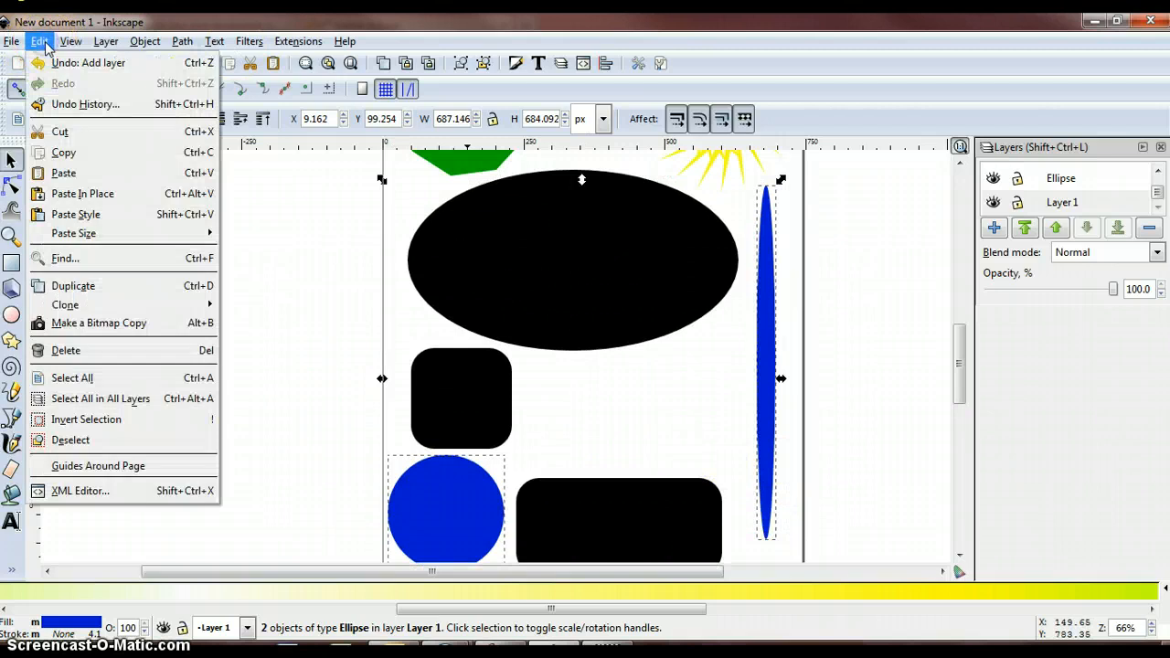
pyautogui.click(60, 133)
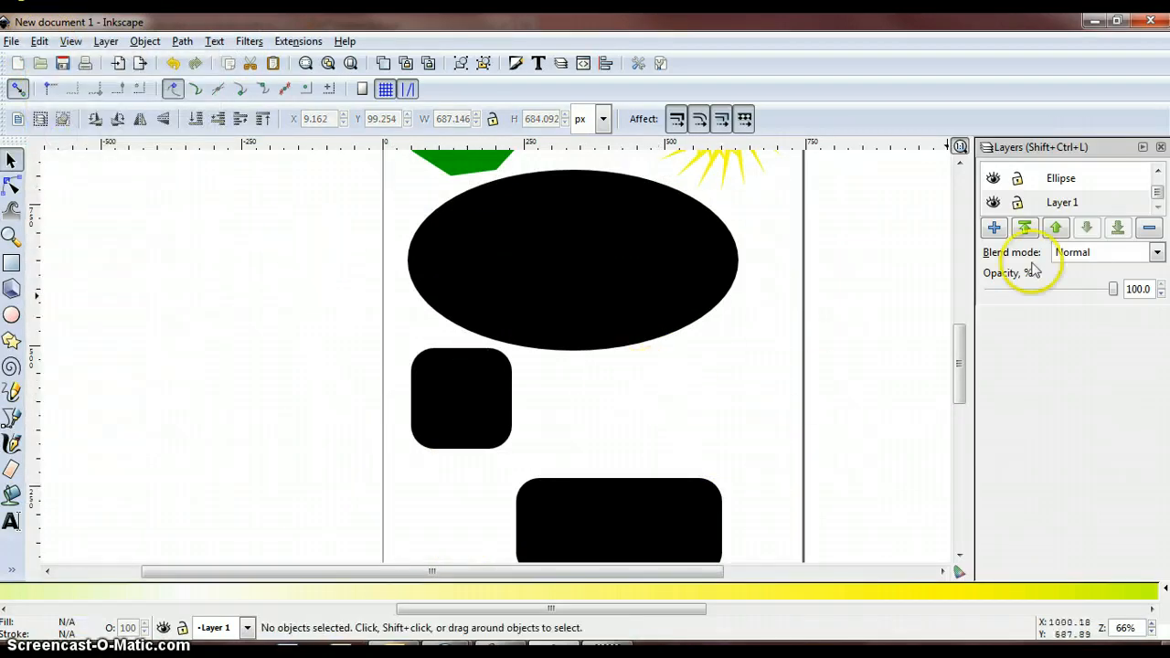
# Paste the two blue shapes into the Ellipse layer and move them back to their former places on the page.
pyautogui.click(1158, 174)
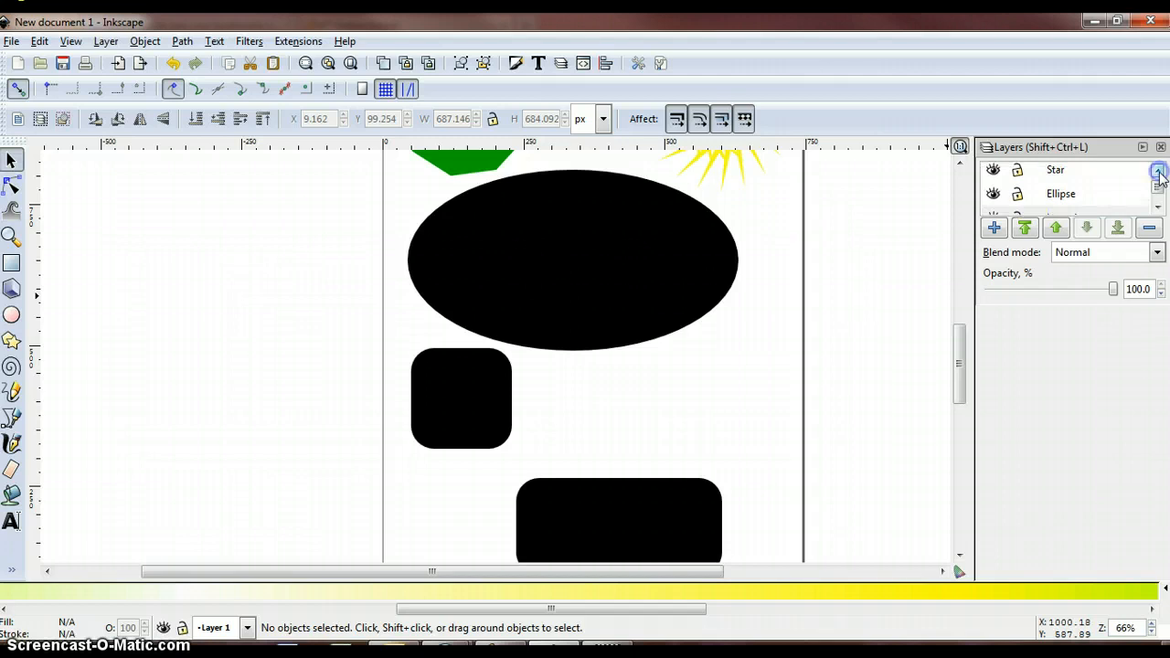
pyautogui.click(1066, 196)
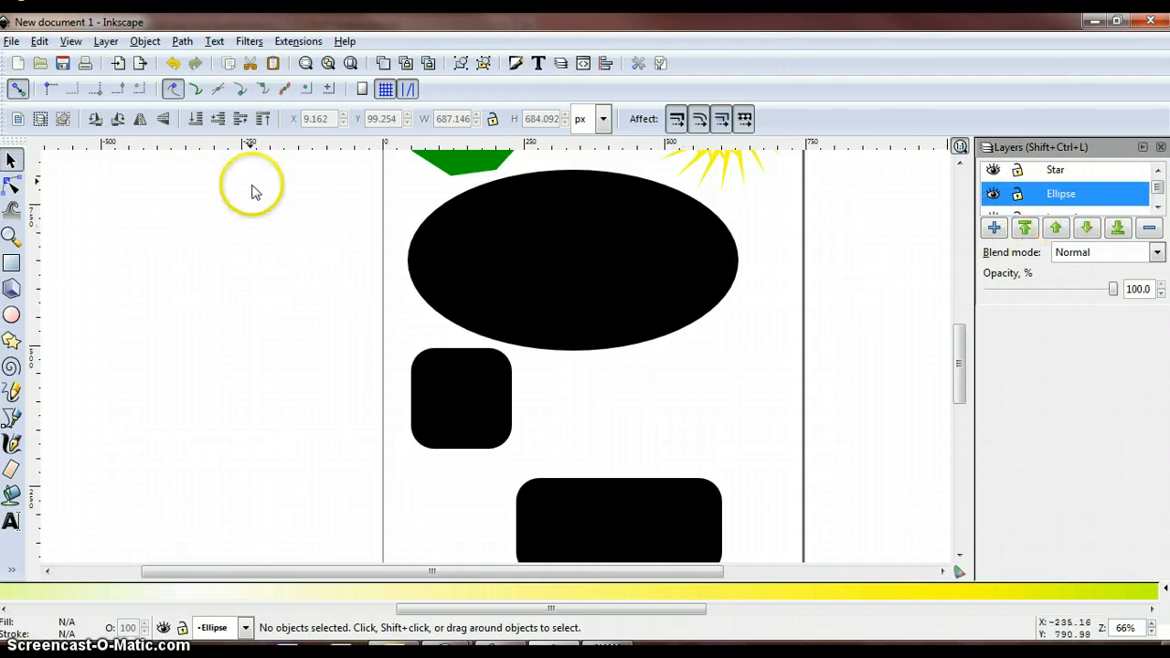
pyautogui.doubleClick(1064, 195)
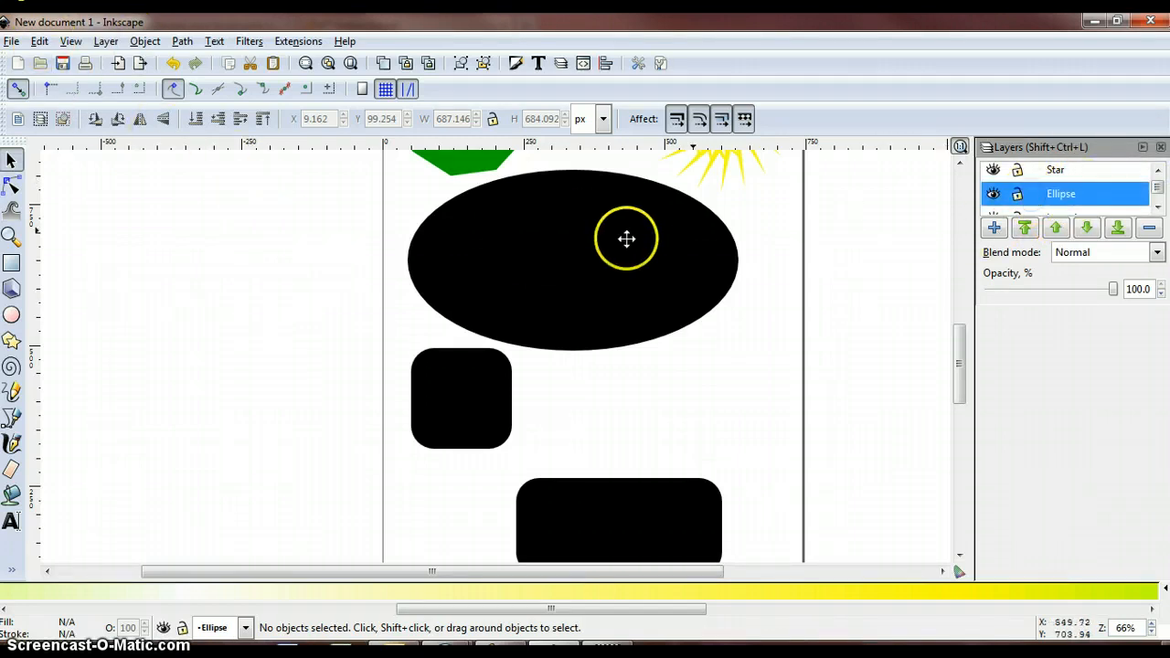
pyautogui.click(40, 41)
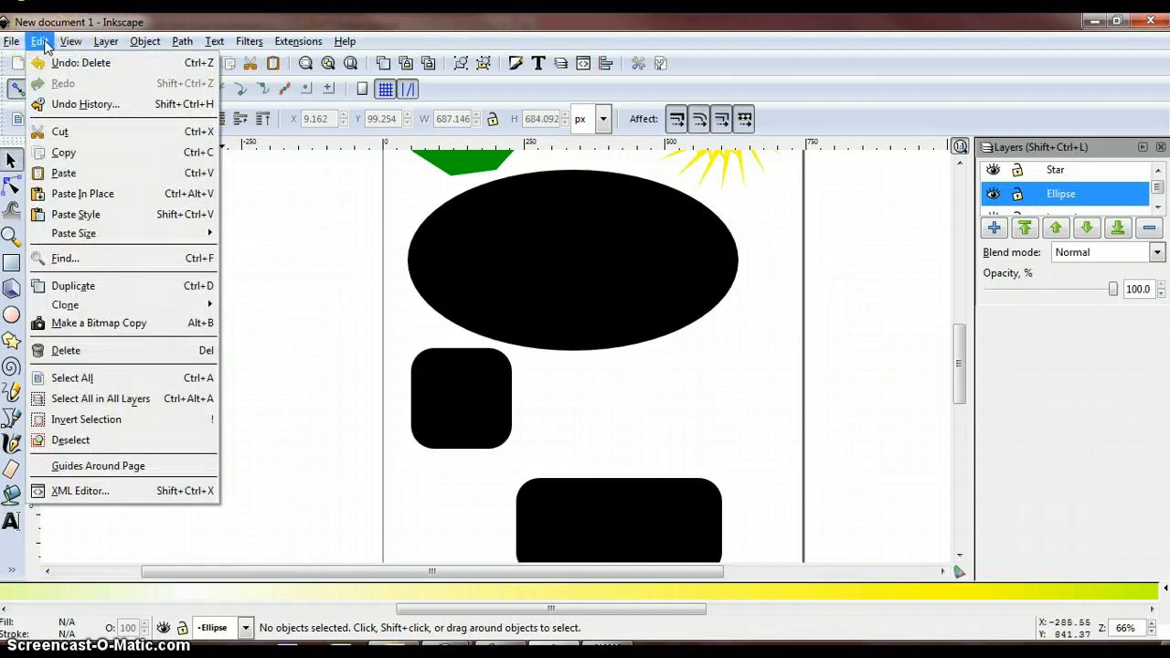
pyautogui.click(67, 174)
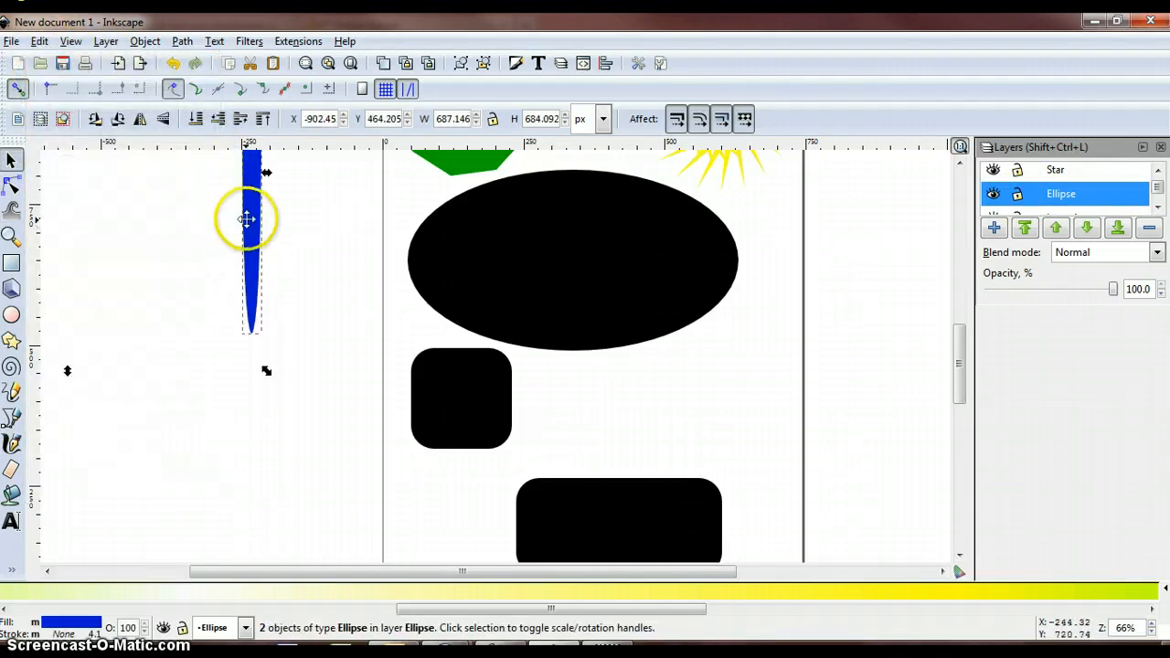
pyautogui.moveTo(248, 222); pyautogui.dragTo(766, 425)
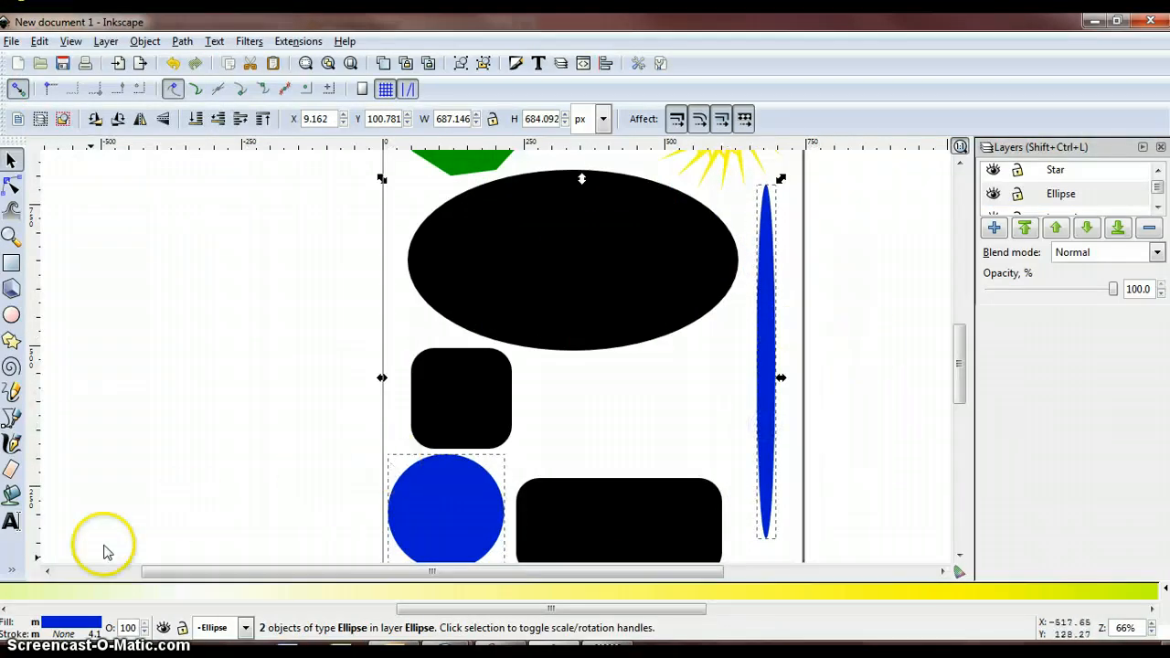
# Make Layer 1 current and cut the yellow star from it.
pyautogui.click(1158, 207)
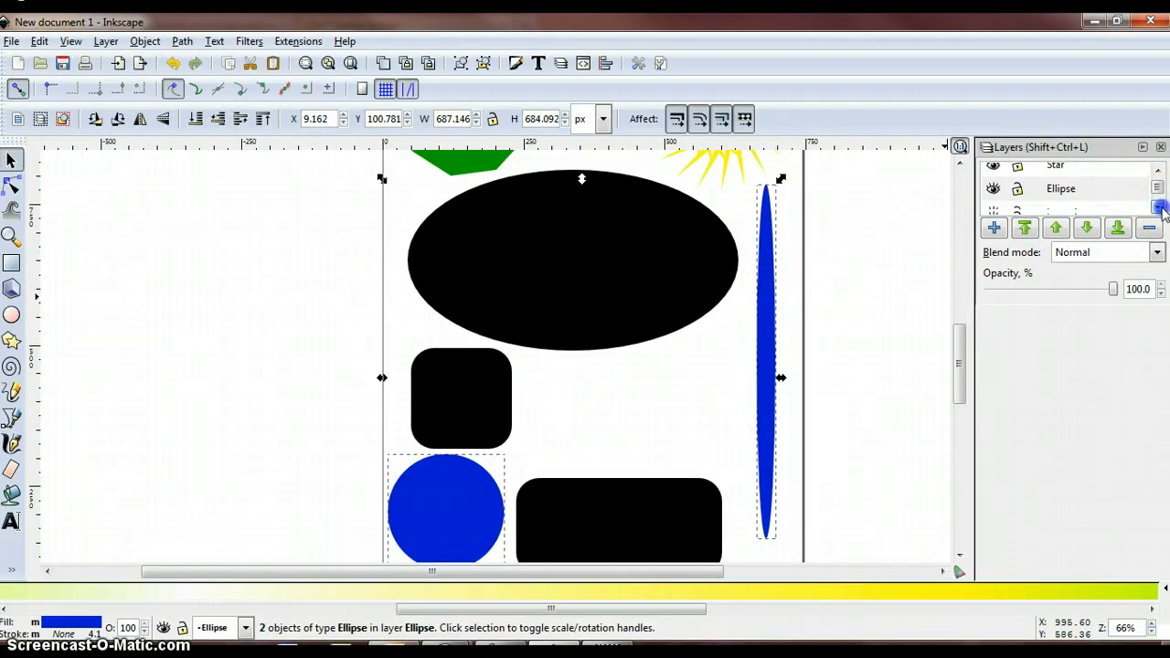
pyautogui.click(1085, 207)
pyautogui.scroll(4, 869, 260)
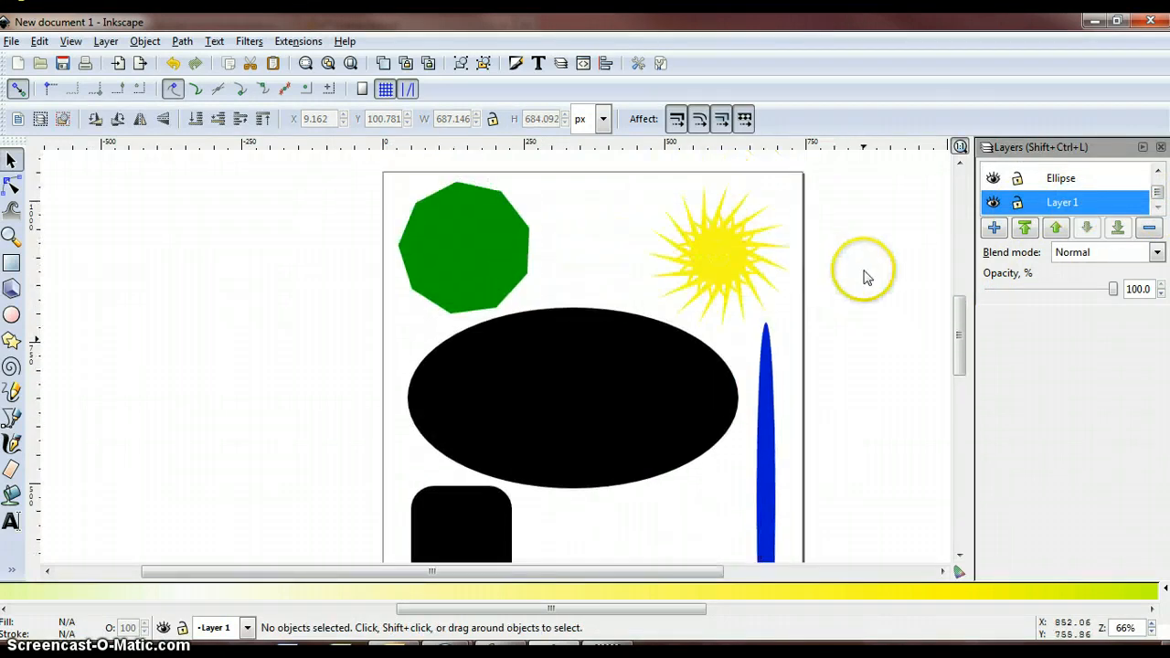
pyautogui.click(722, 250)
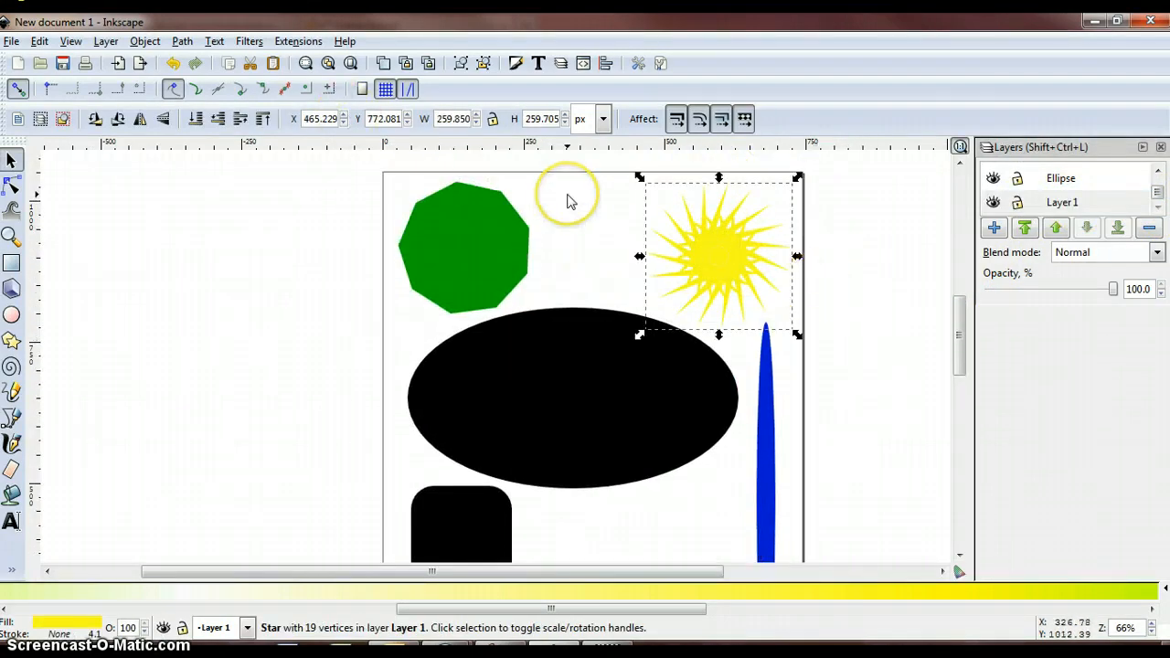
pyautogui.click(46, 42)
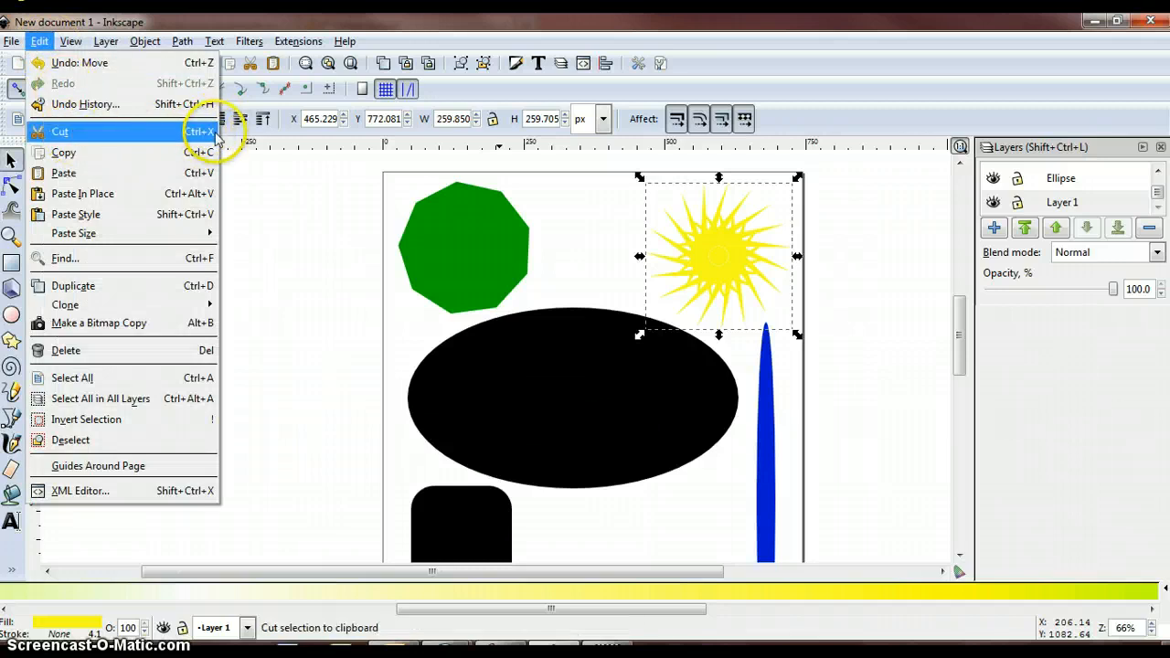
pyautogui.click(721, 254)
pyautogui.press('Delete')
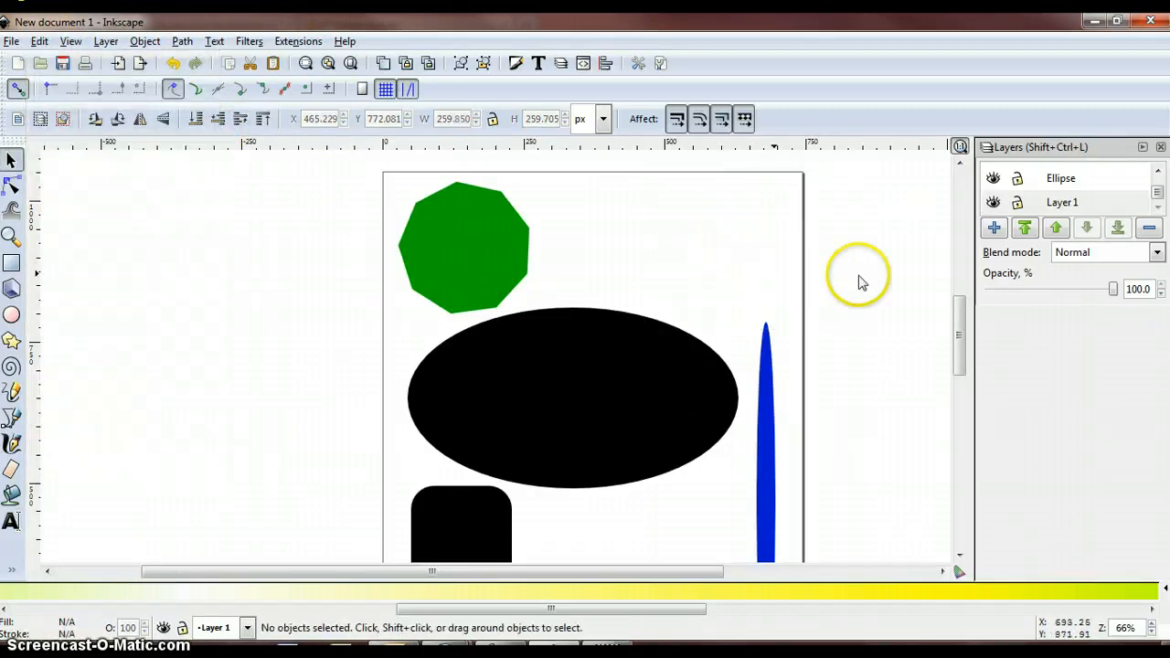
# Paste the yellow star into the Star layer, move it back near the page's upper right corner, and widen the Layers dialog.
pyautogui.click(1157, 172)
pyautogui.click(1057, 177)
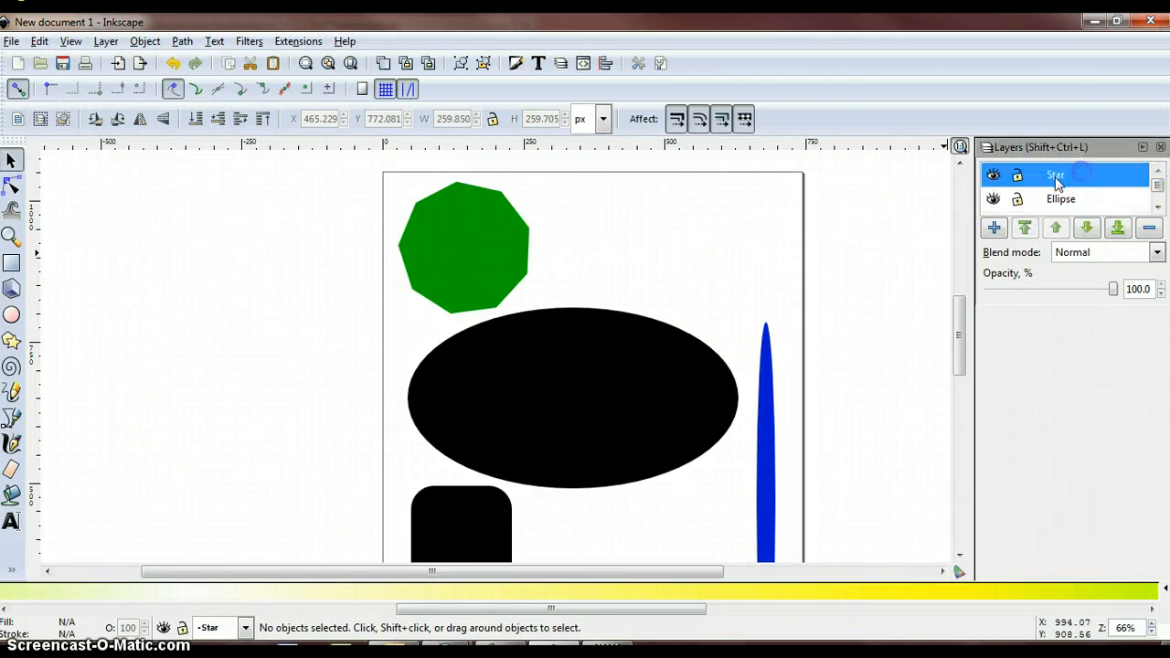
pyautogui.hotkey('ctrl', 'v')
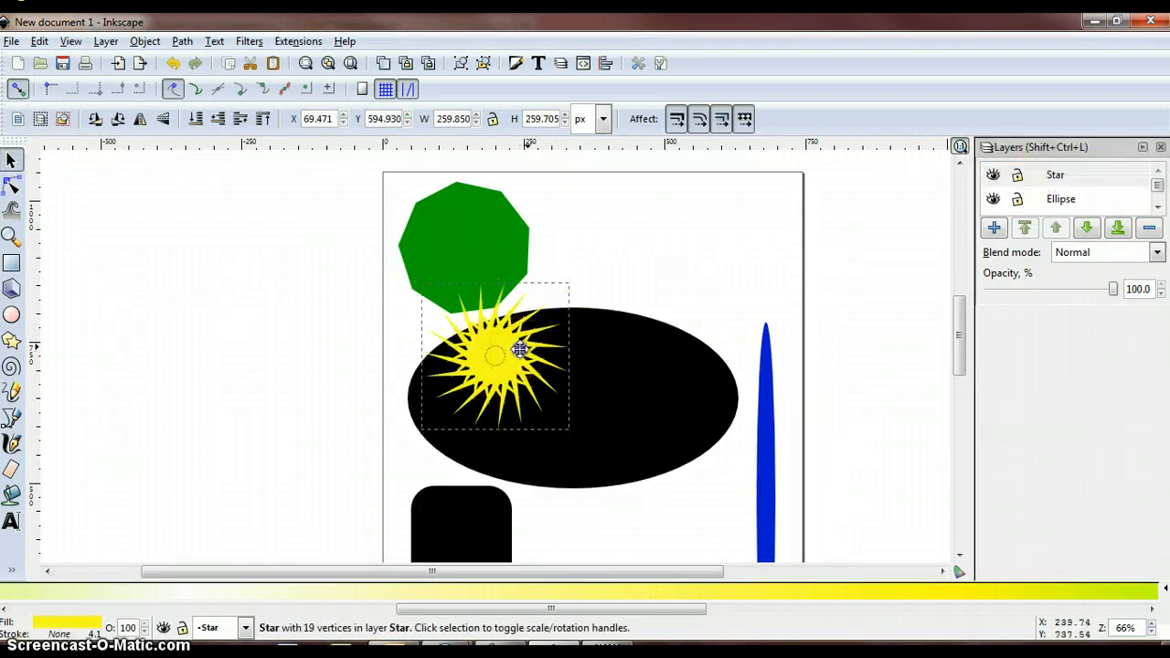
pyautogui.moveTo(522, 339); pyautogui.dragTo(731, 240)
pyautogui.click(162, 628)
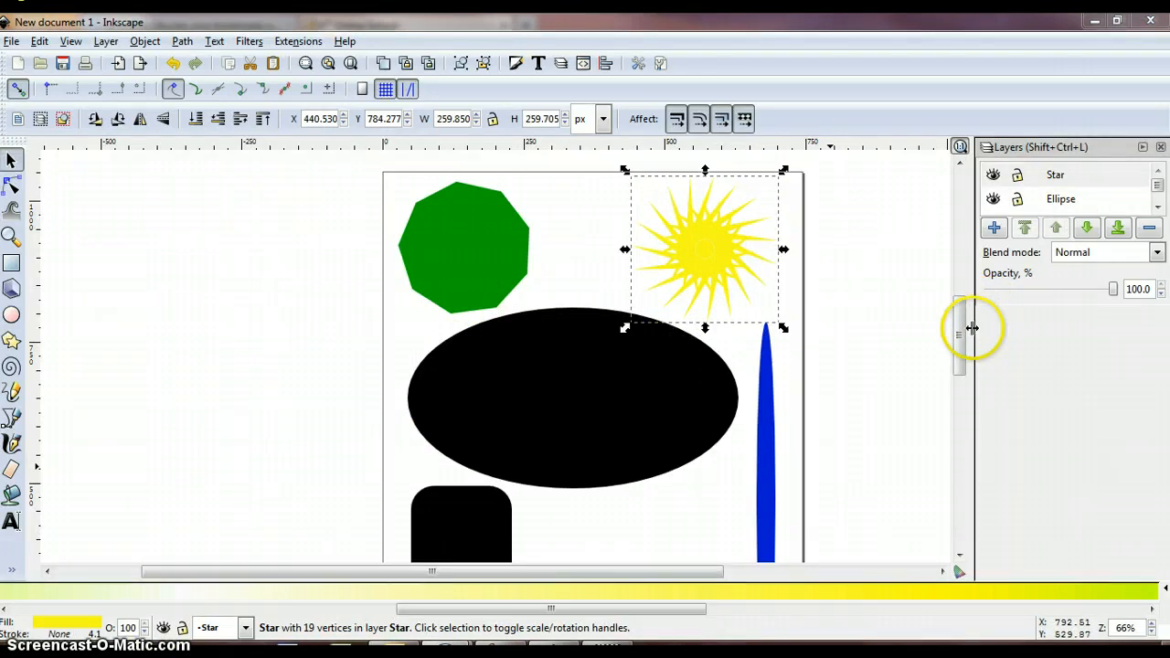
pyautogui.moveTo(971, 327); pyautogui.dragTo(928, 326)
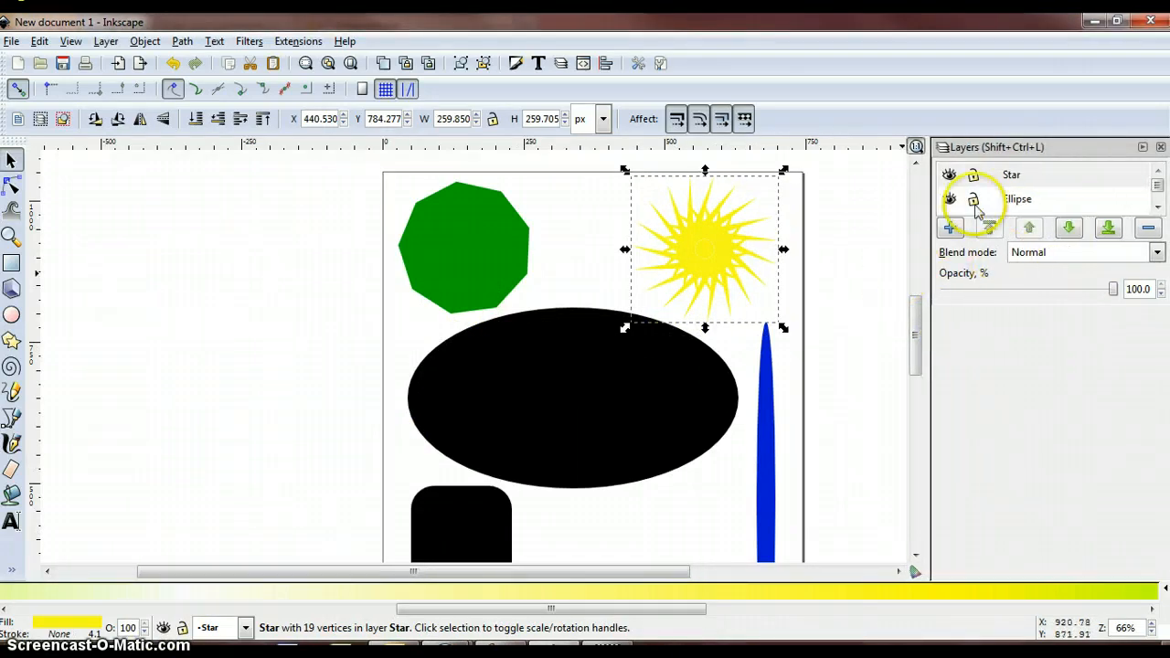
# Hide and show the Ellipse layer and Layer 1 in turn to check which shapes belong to each.
pyautogui.click(1159, 209)
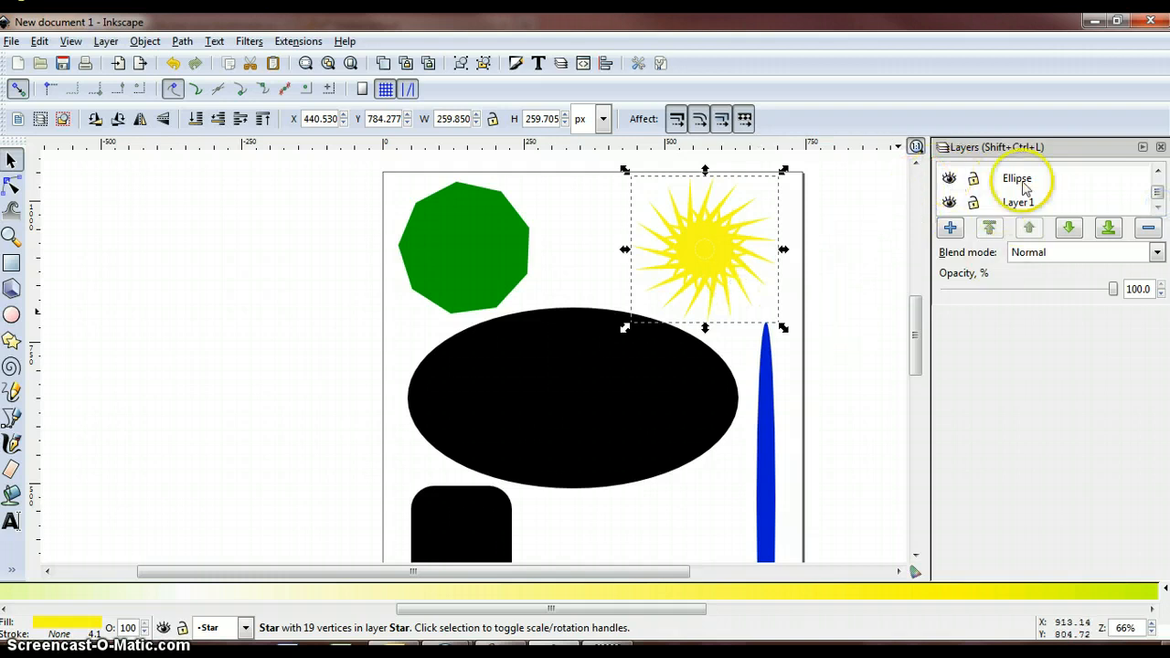
pyautogui.click(950, 178)
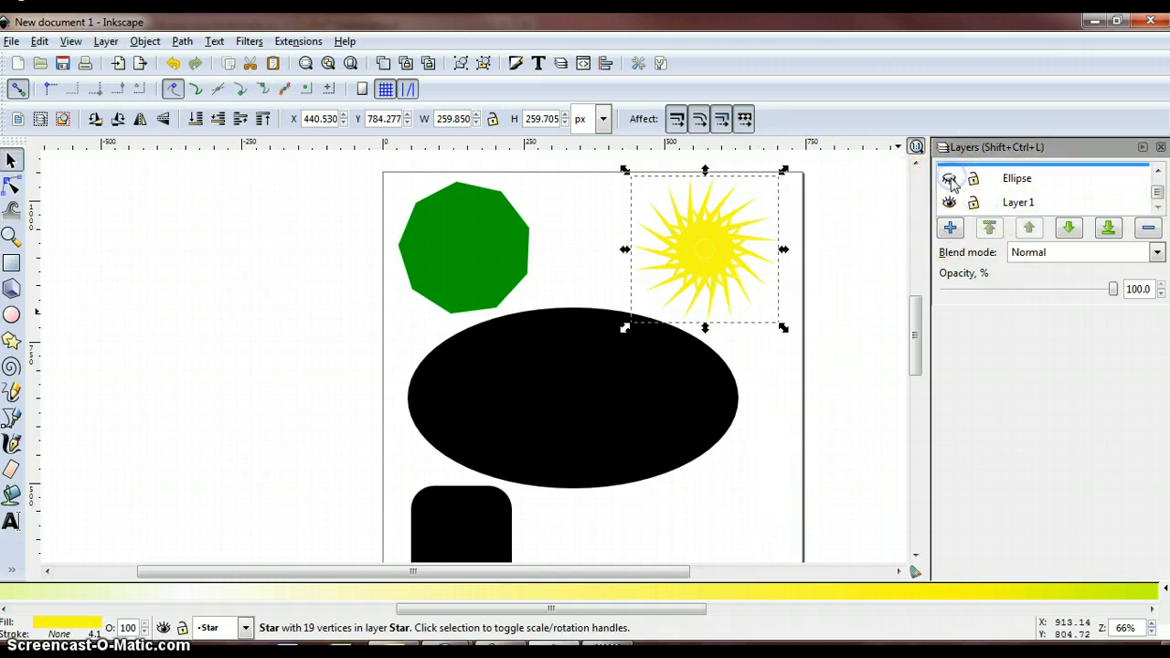
pyautogui.moveTo(914, 333)
pyautogui.mouseDown()
pyautogui.moveTo(914, 400)
pyautogui.moveTo(914, 335)
pyautogui.mouseUp()
pyautogui.click(950, 179)
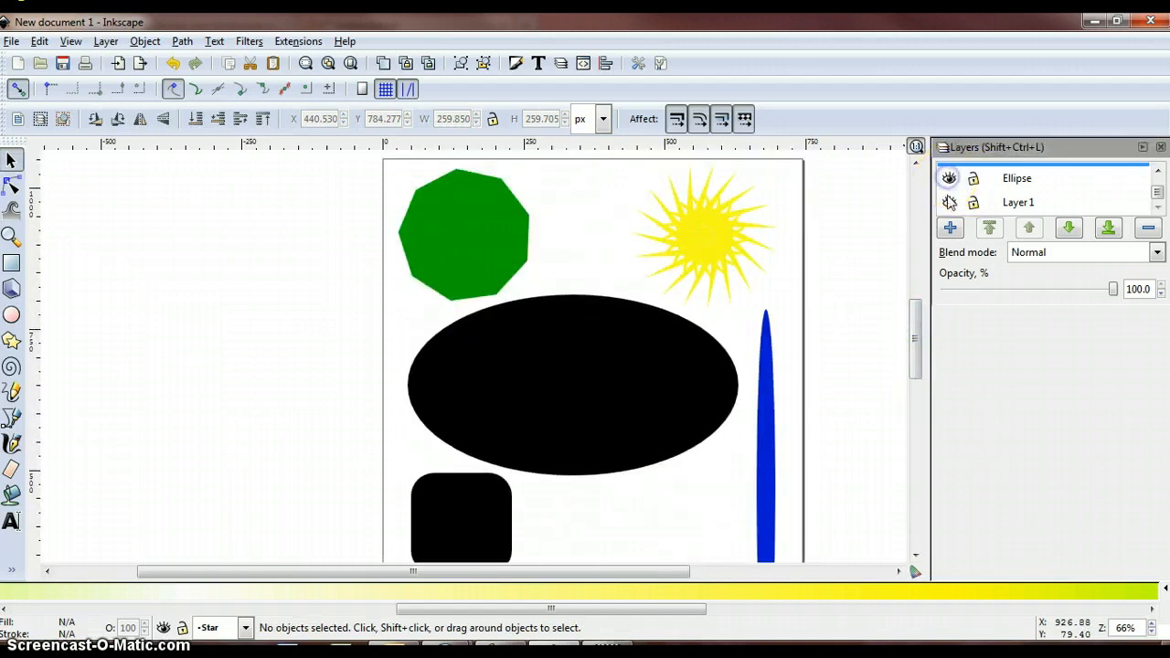
pyautogui.click(949, 203)
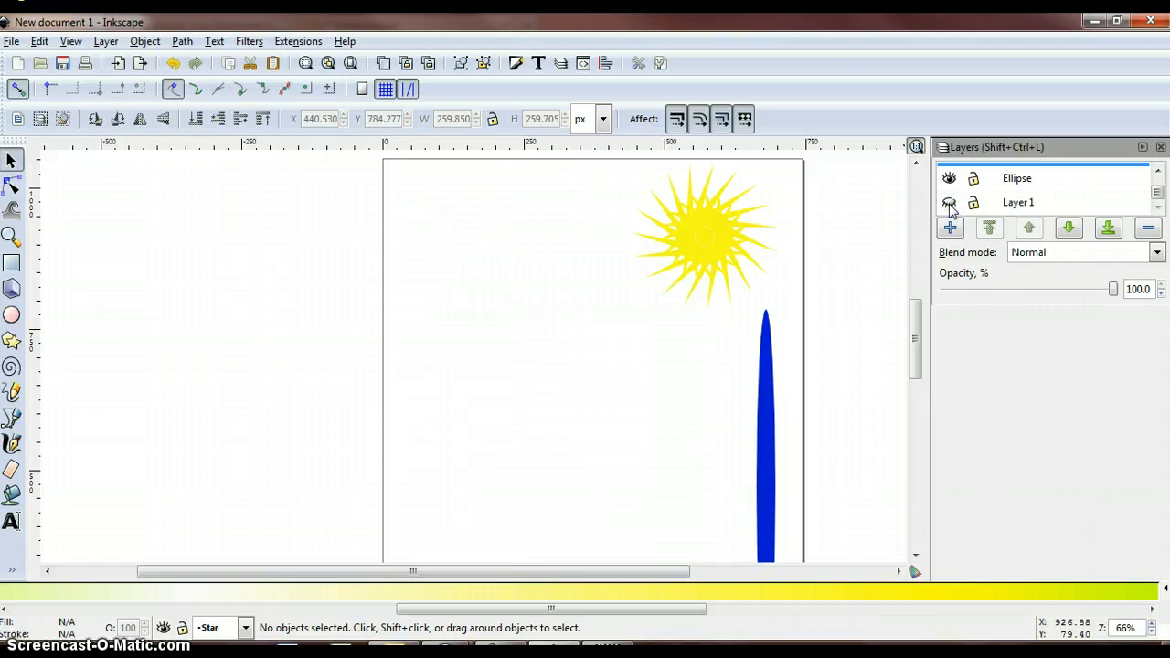
pyautogui.click(950, 203)
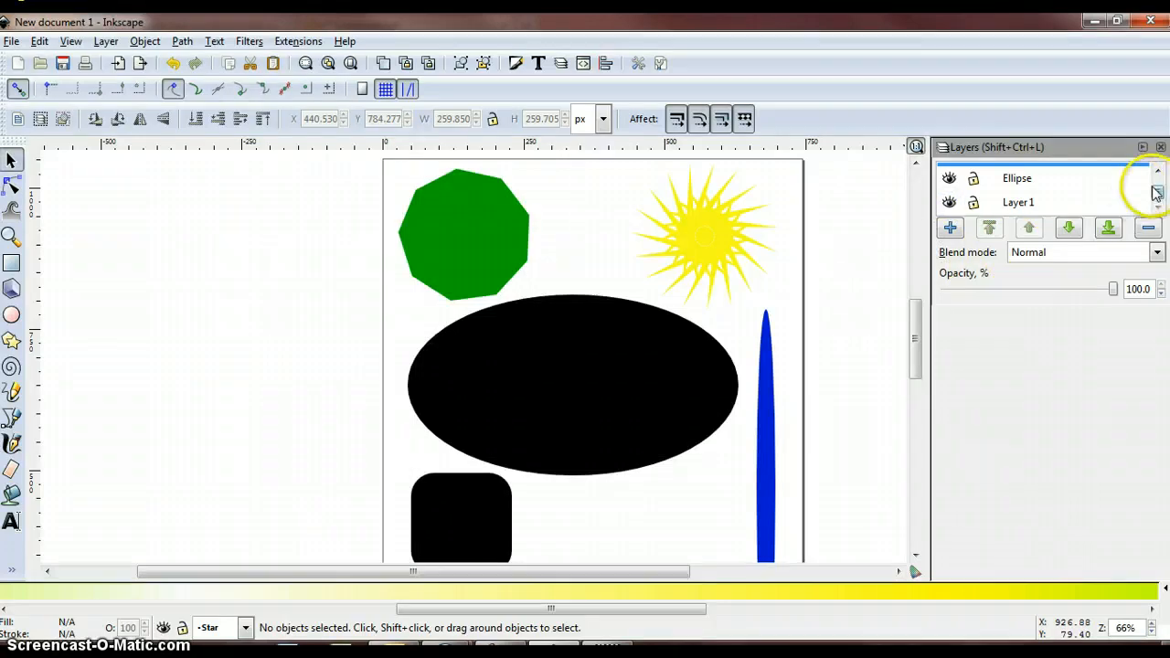
# Select the star, green polygon, black ellipse, blue ellipse and black rounded square one after another to check that each is selectable.
pyautogui.scroll(1, 1156, 183)
pyautogui.scroll(-1, 1154, 187)
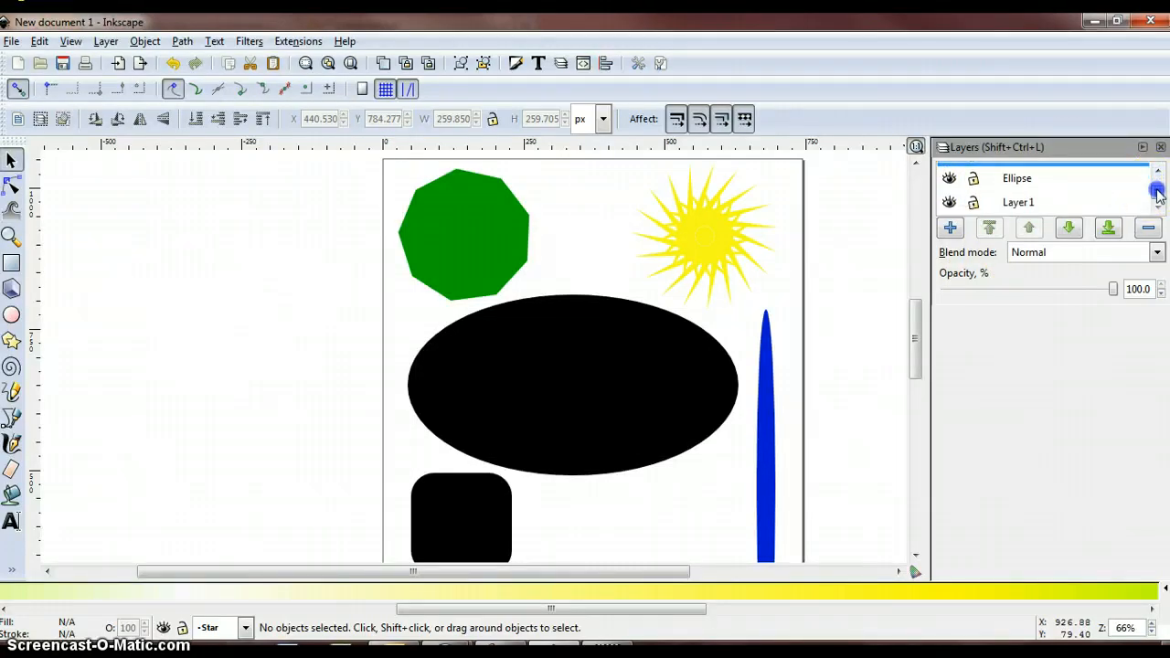
pyautogui.click(697, 253)
pyautogui.click(490, 248)
pyautogui.click(546, 366)
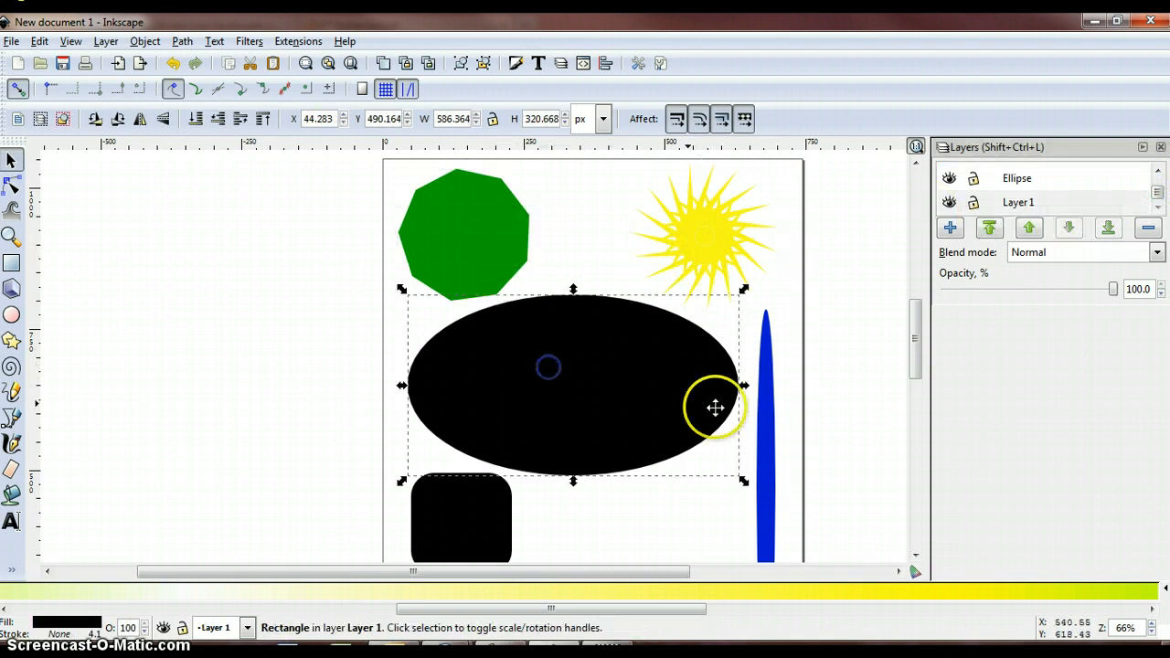
pyautogui.click(762, 408)
pyautogui.click(489, 515)
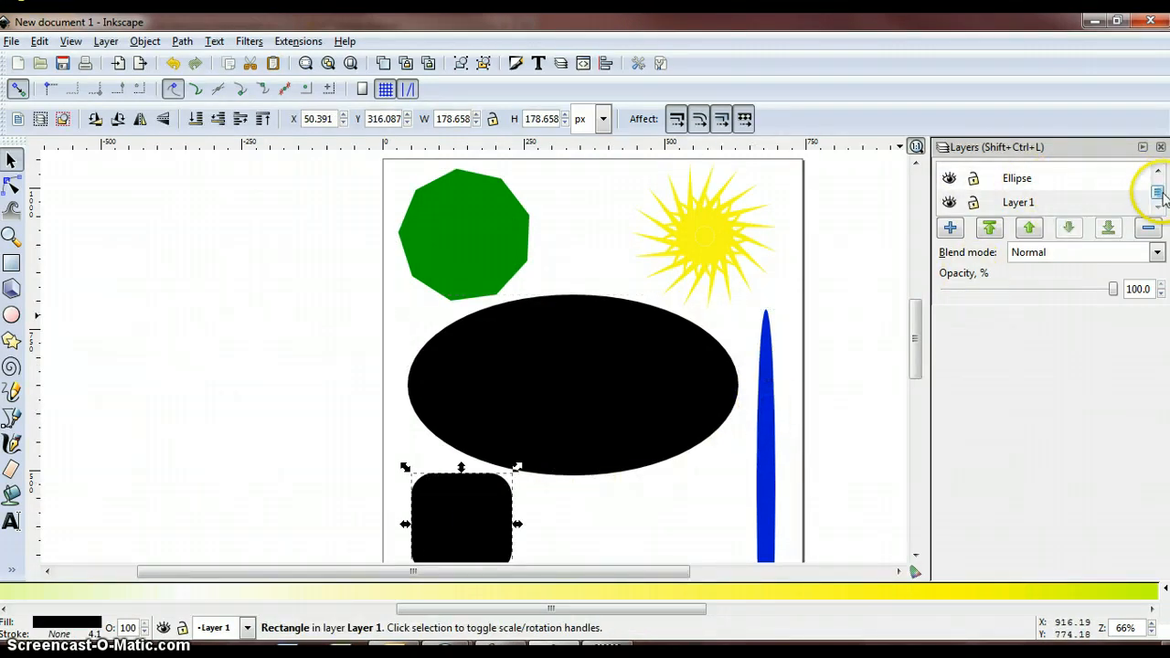
# Lock the Star layer, try to select and move the yellow star, and unlock the layer again.
pyautogui.moveTo(1159, 194); pyautogui.dragTo(1160, 187)
pyautogui.click(973, 176)
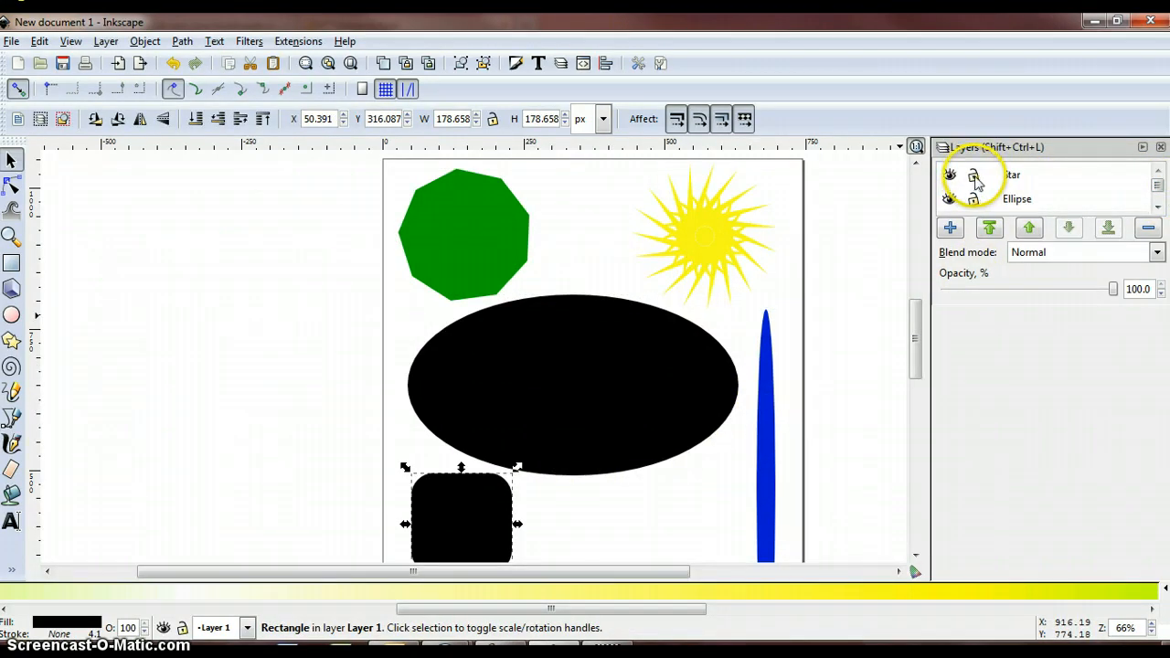
pyautogui.click(703, 240)
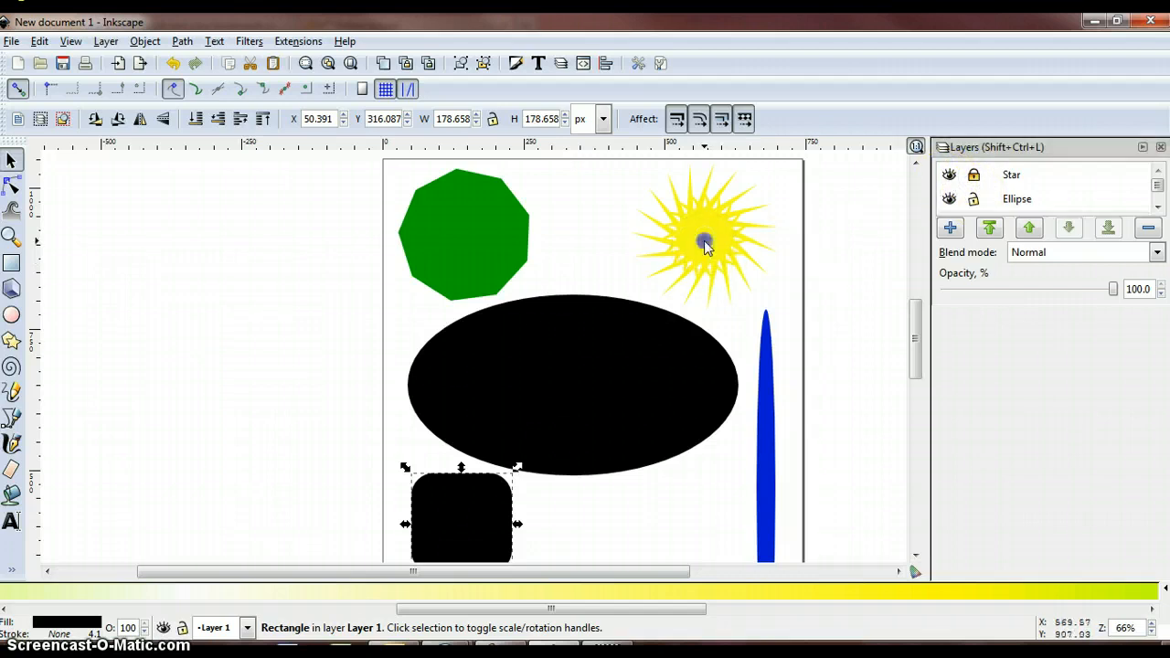
pyautogui.moveTo(602, 201); pyautogui.dragTo(766, 265)
pyautogui.click(830, 229)
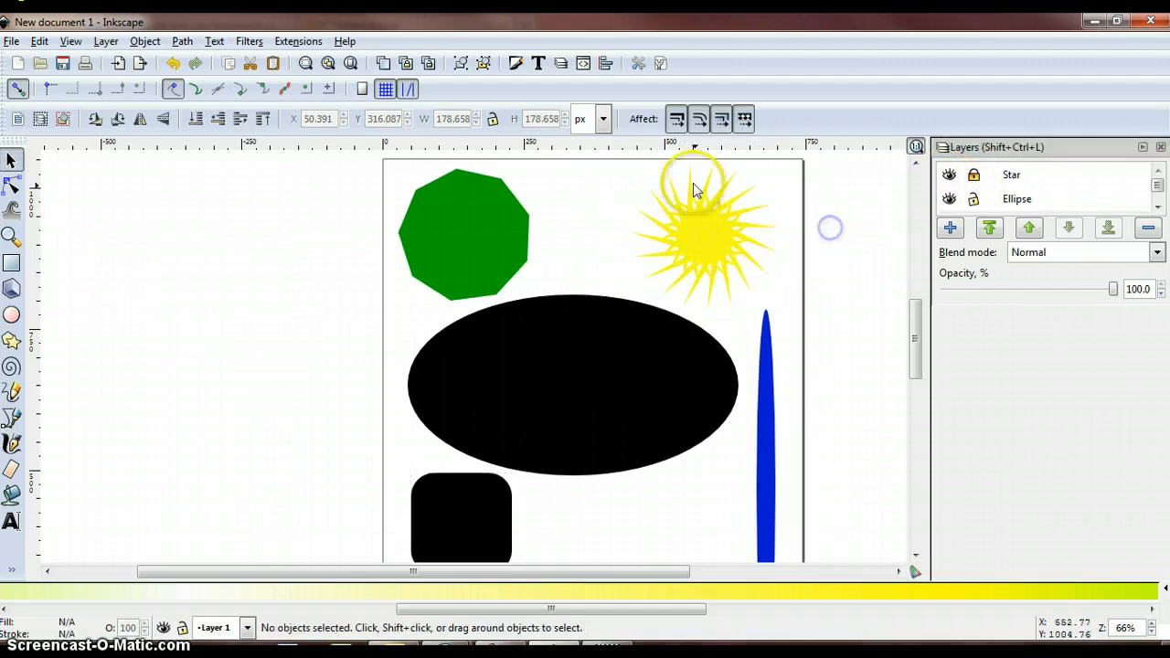
pyautogui.moveTo(700, 225); pyautogui.dragTo(775, 236)
pyautogui.moveTo(705, 178); pyautogui.dragTo(791, 283)
pyautogui.click(974, 175)
# Lock the Ellipse layer, try selecting the blue shapes and shapes on the other layers, and unlock the Ellipse layer again.
pyautogui.moveTo(978, 179); pyautogui.dragTo(584, 375)
pyautogui.click(534, 405)
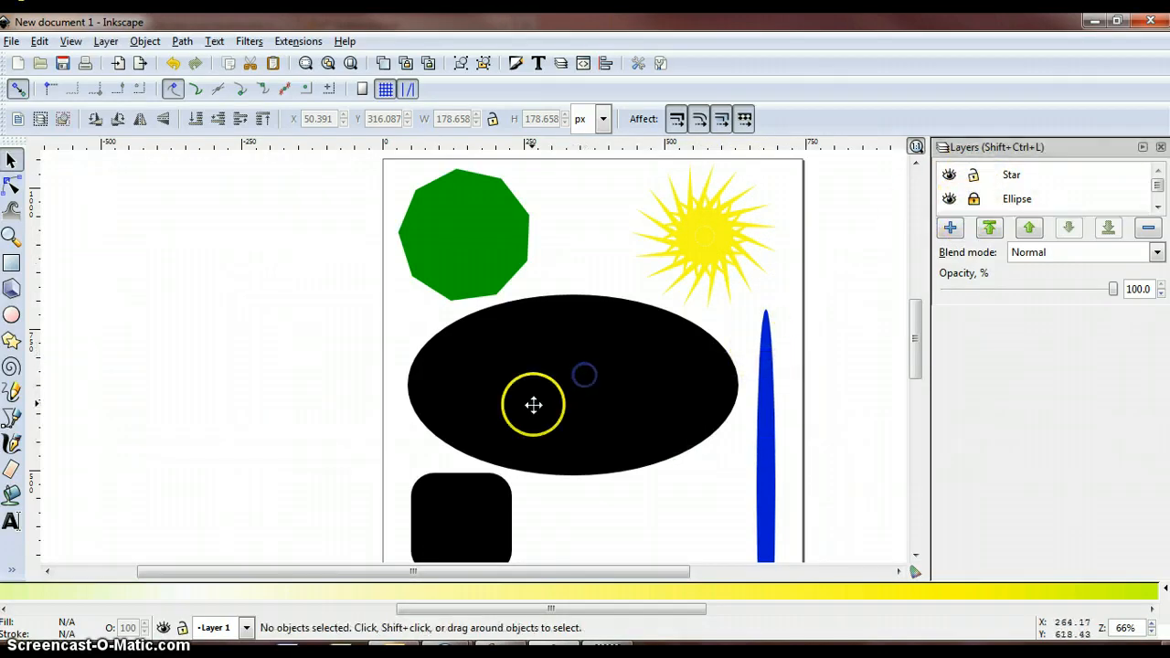
pyautogui.click(747, 386)
pyautogui.moveTo(770, 386); pyautogui.dragTo(740, 393)
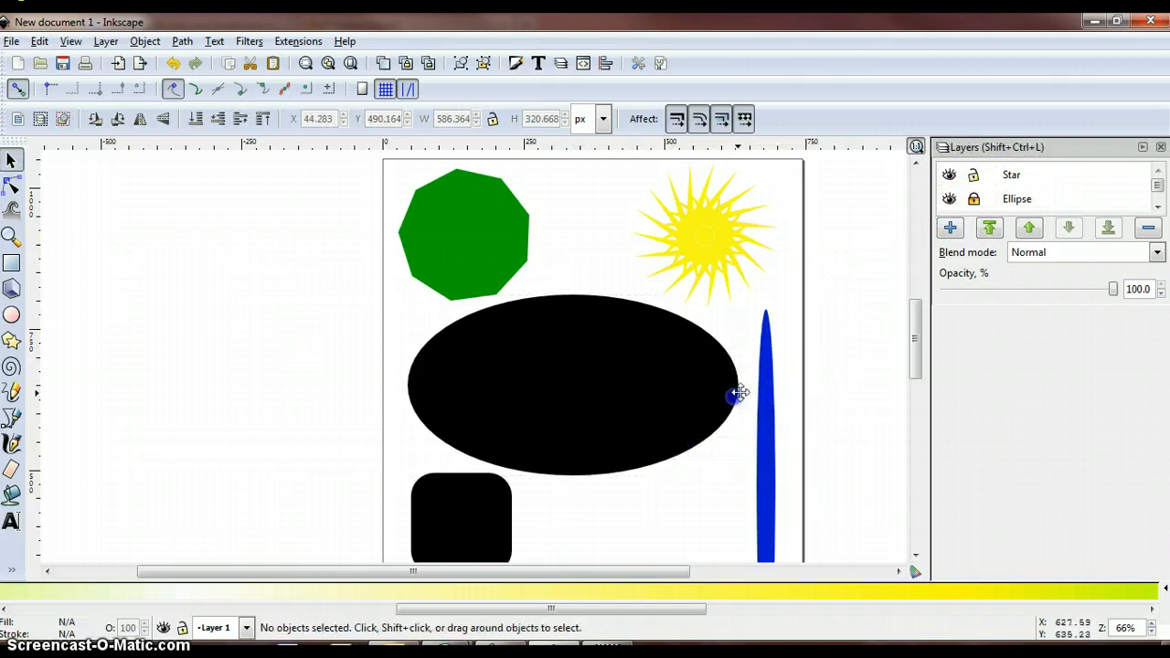
pyautogui.scroll(-5, 750, 395)
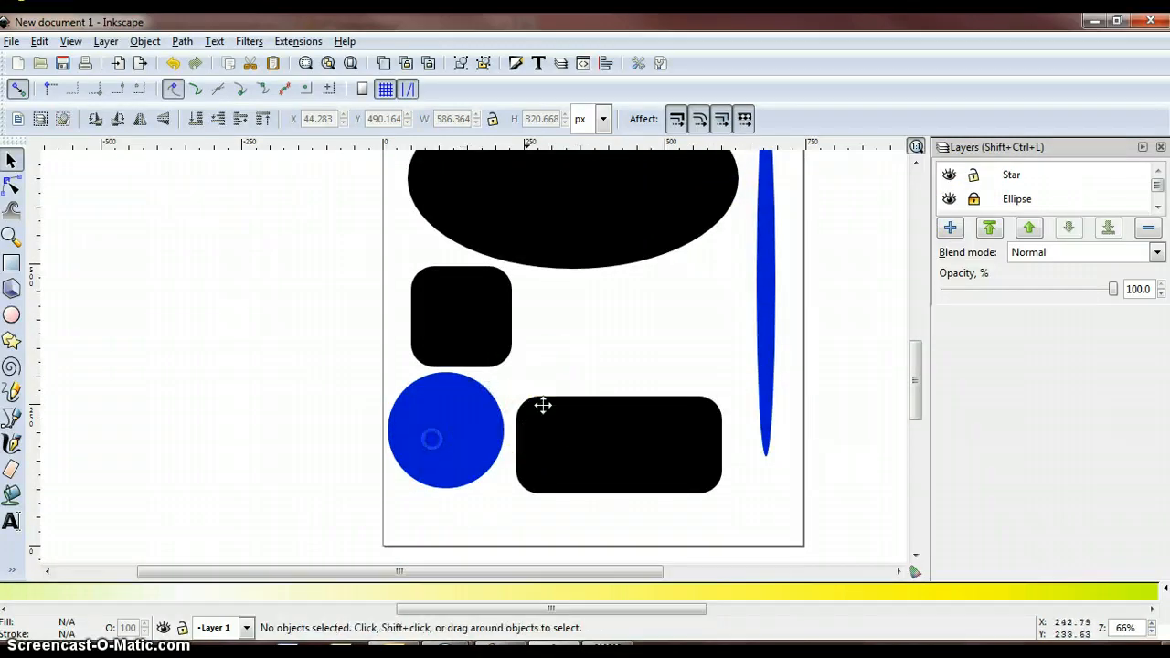
pyautogui.scroll(5, 747, 387)
pyautogui.click(611, 358)
pyautogui.click(688, 248)
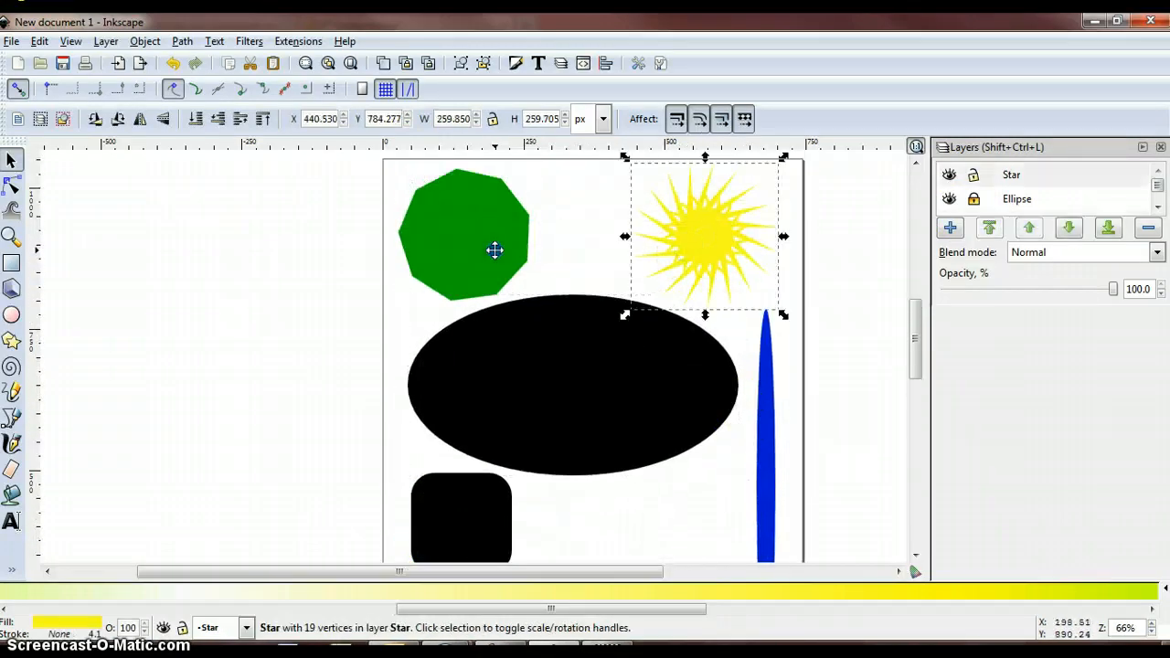
pyautogui.click(557, 347)
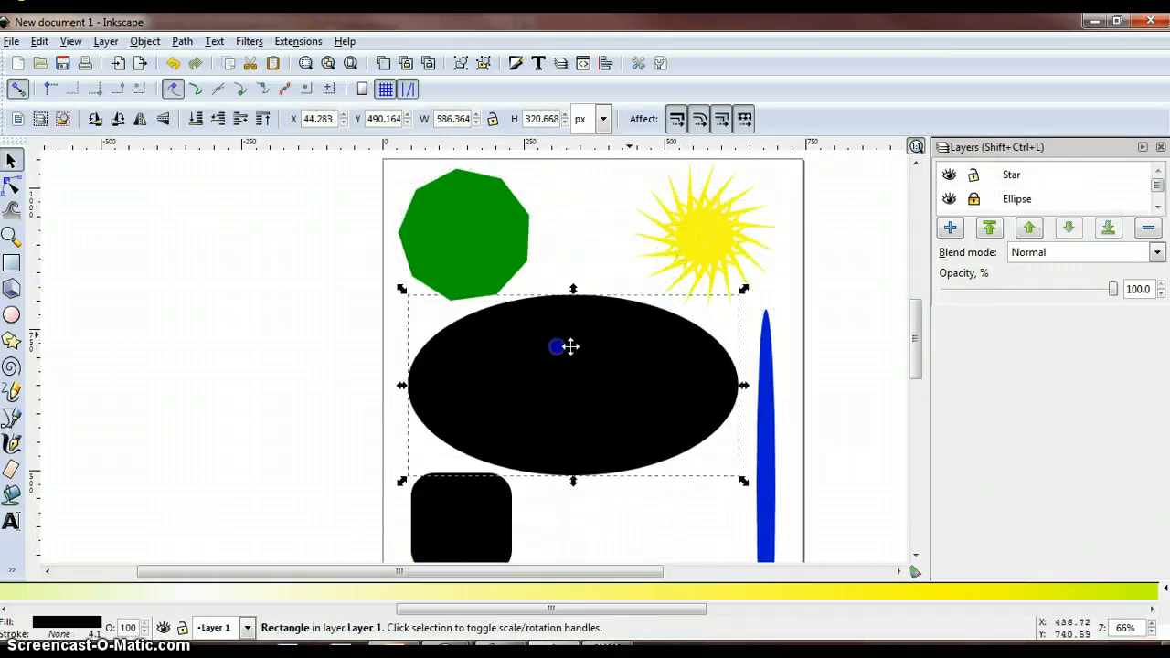
pyautogui.click(974, 198)
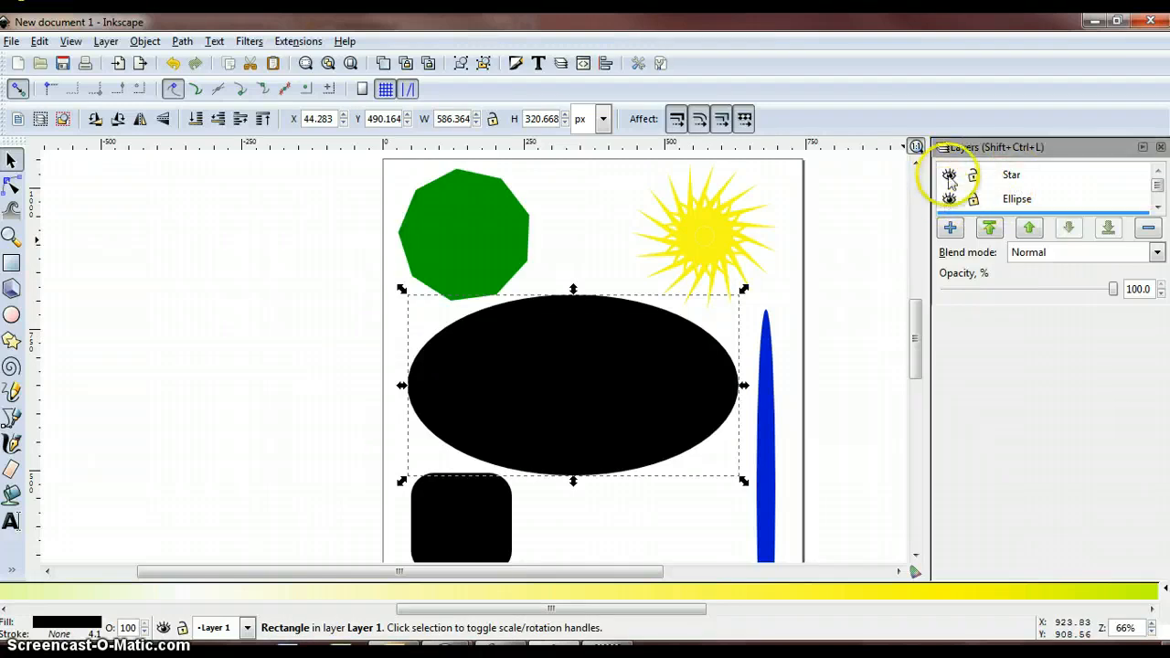
# Hide and show the Star layer, and do the same with the Ellipse layer.
pyautogui.click(950, 174)
pyautogui.click(950, 174)
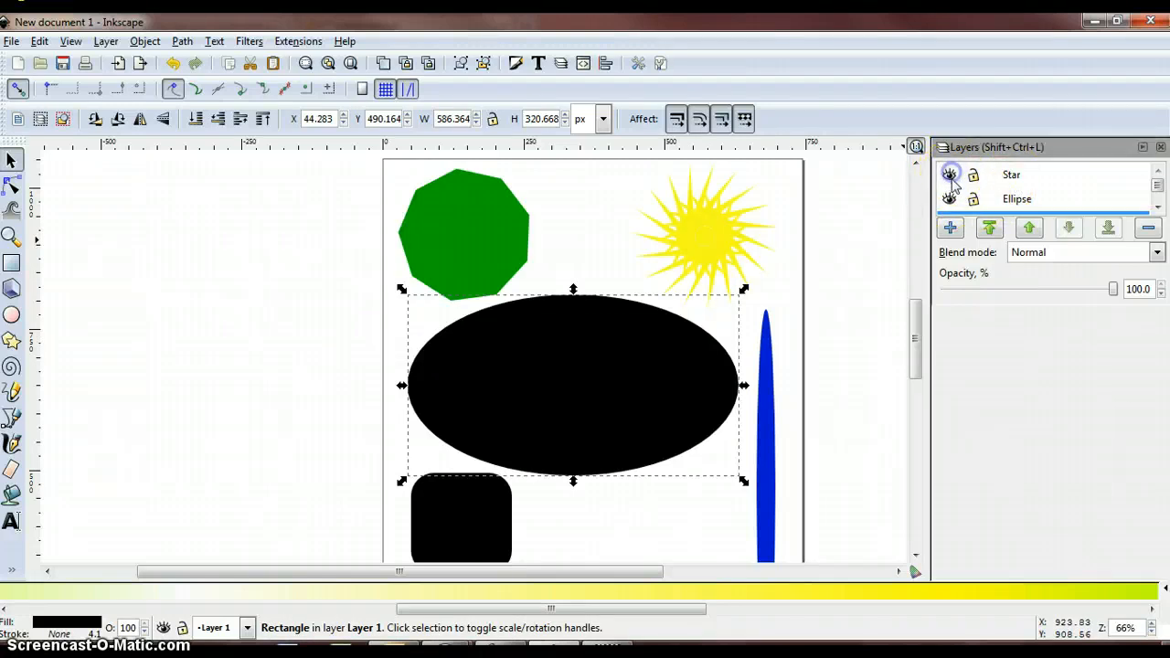
pyautogui.click(949, 198)
pyautogui.click(950, 199)
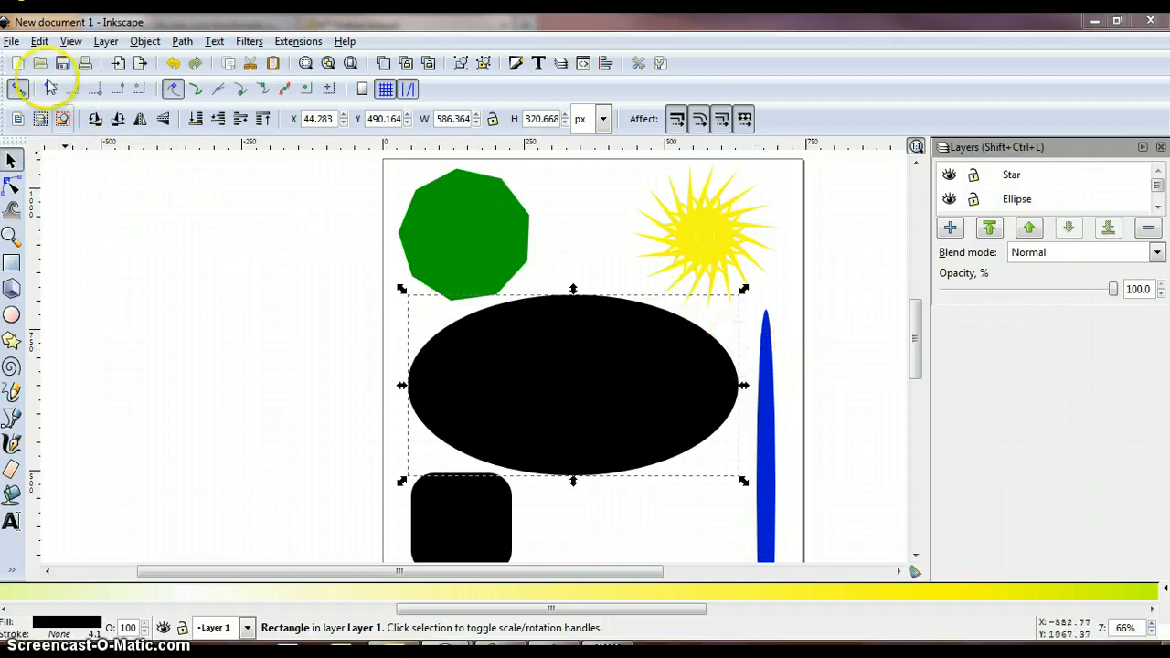
pyautogui.click(11, 42)
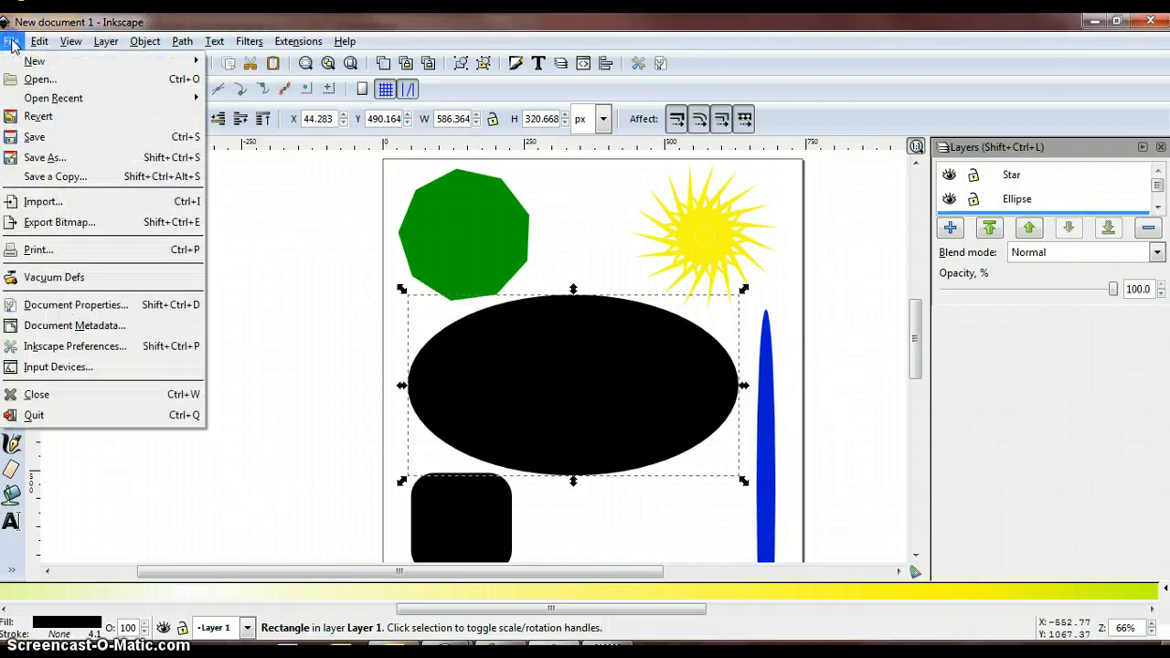
pyautogui.click(288, 325)
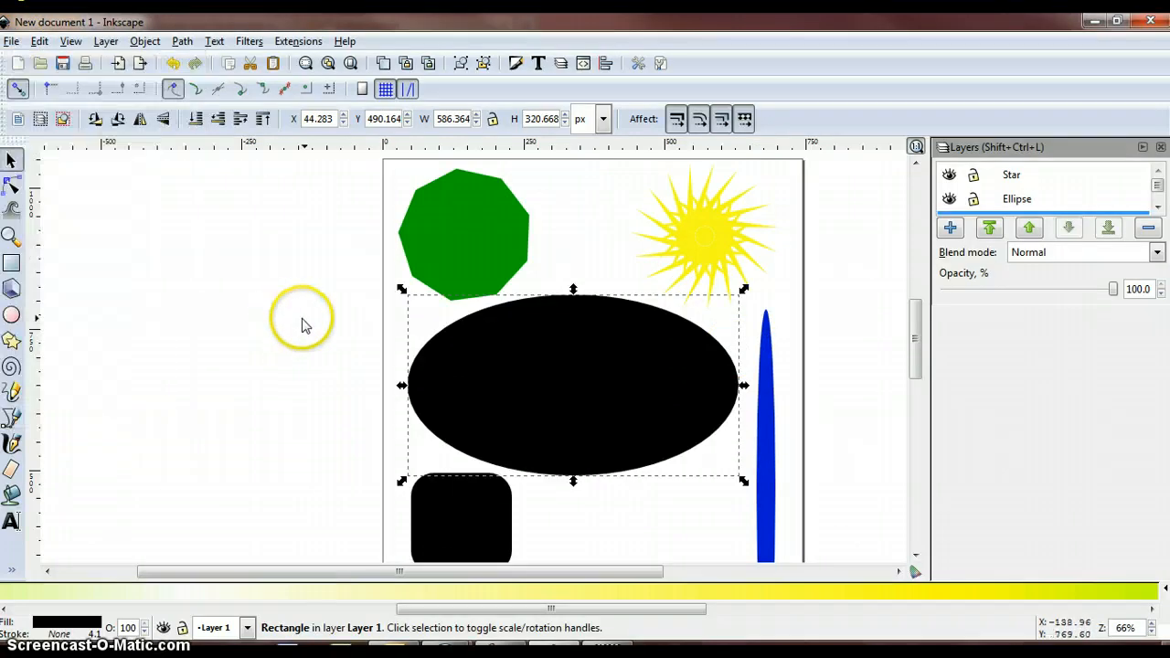